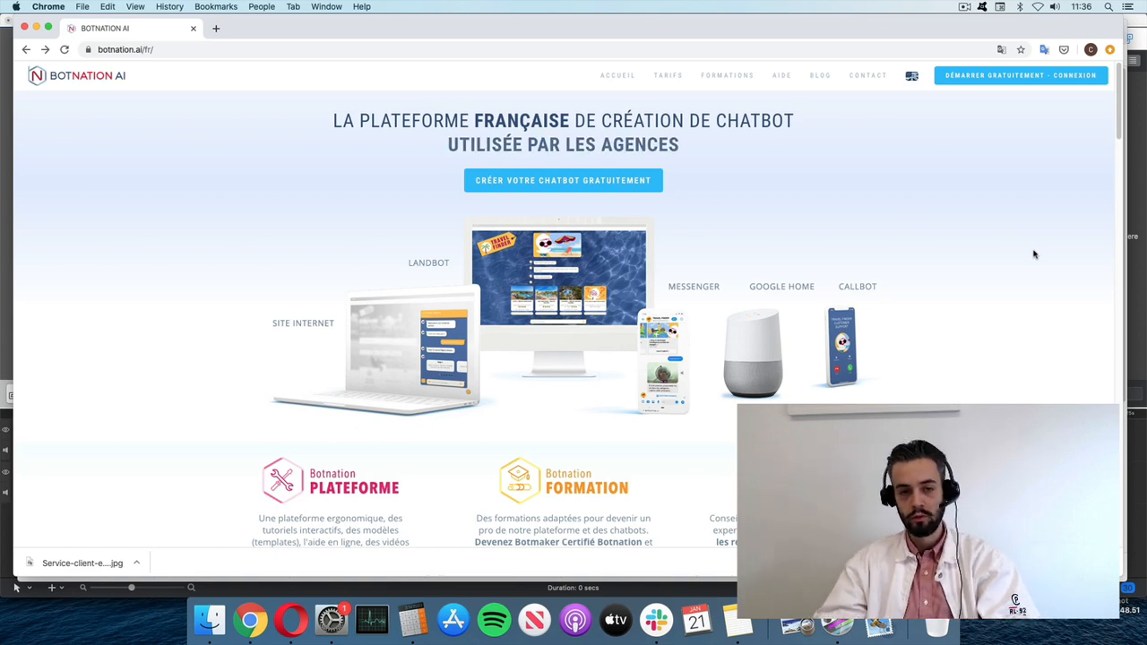
- Switch the Chrome window to full screen so the Botnation homepage fills the display
{"action": "left_click", "coordinate": [50, 27]}
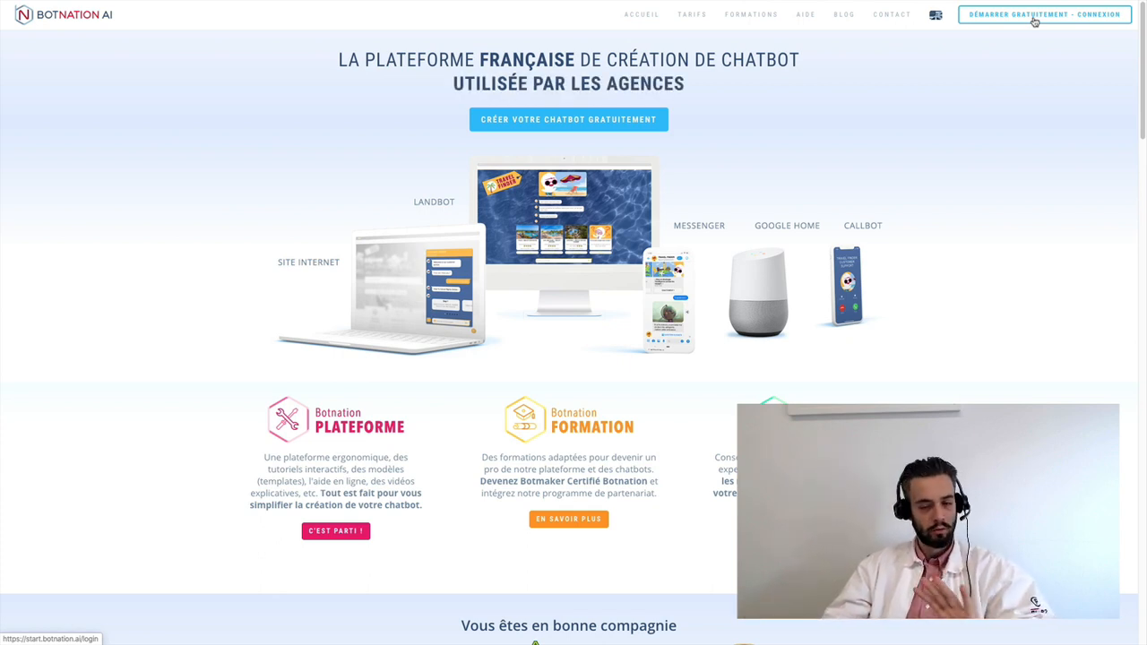
- Sign in to Botnation with 'Login with Google', choosing the Google account
{"action": "left_click", "coordinate": [1035, 21]}
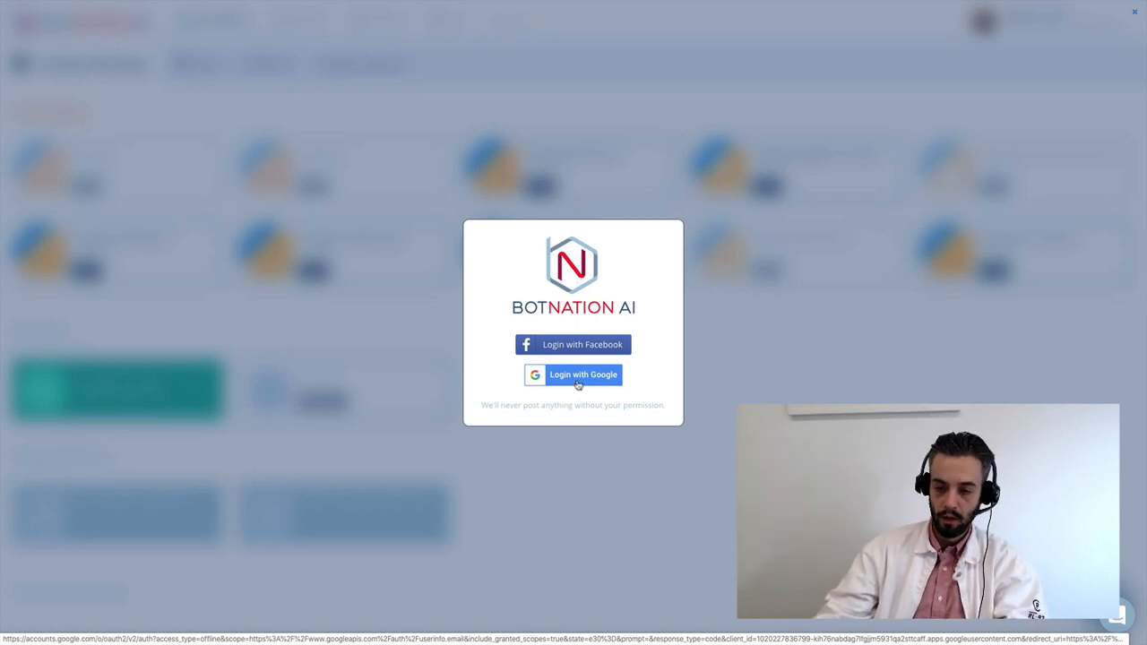
{"action": "left_click", "coordinate": [578, 384]}
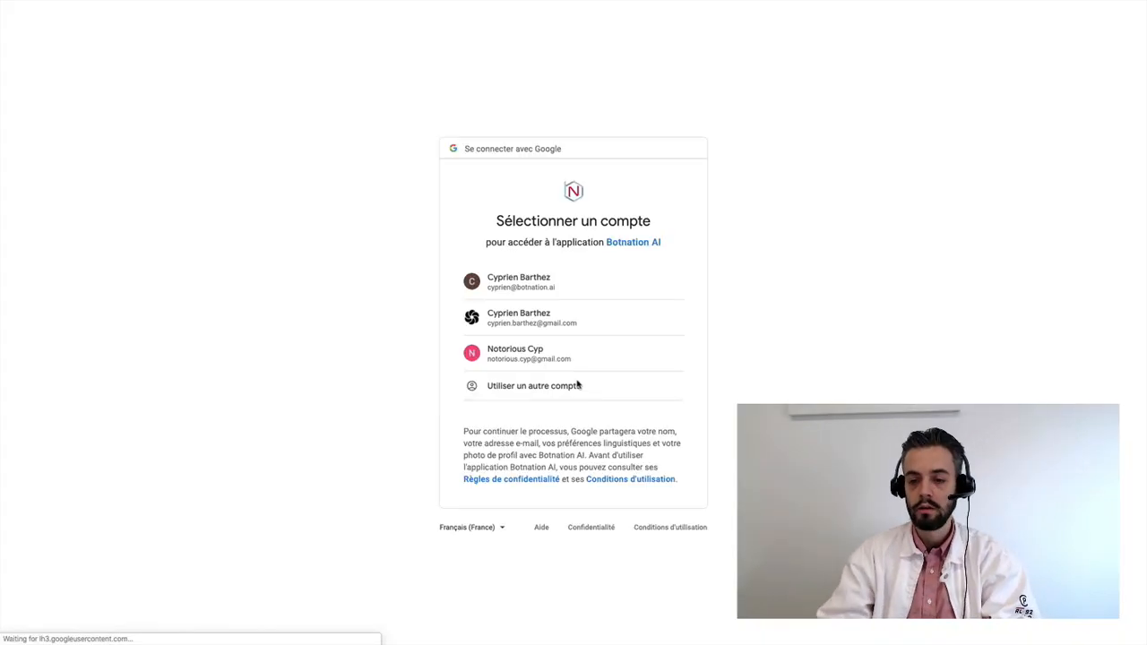
{"action": "left_click", "coordinate": [545, 285]}
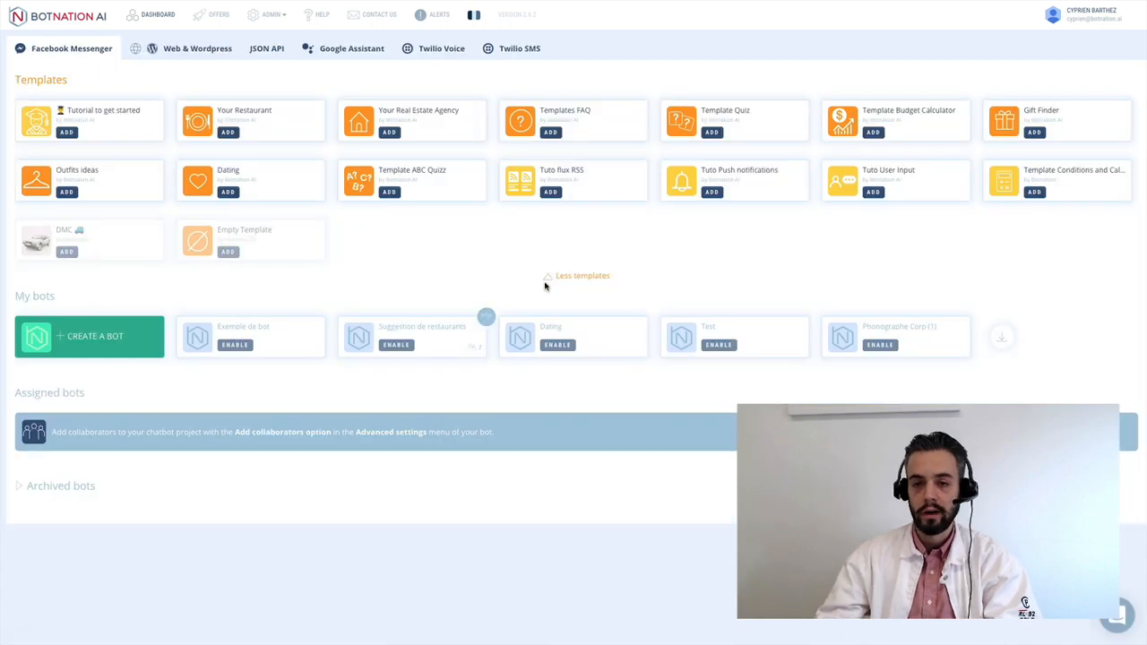
- Switch the dashboard language to French and show the Web & Wordpress templates
{"action": "left_click", "coordinate": [475, 15]}
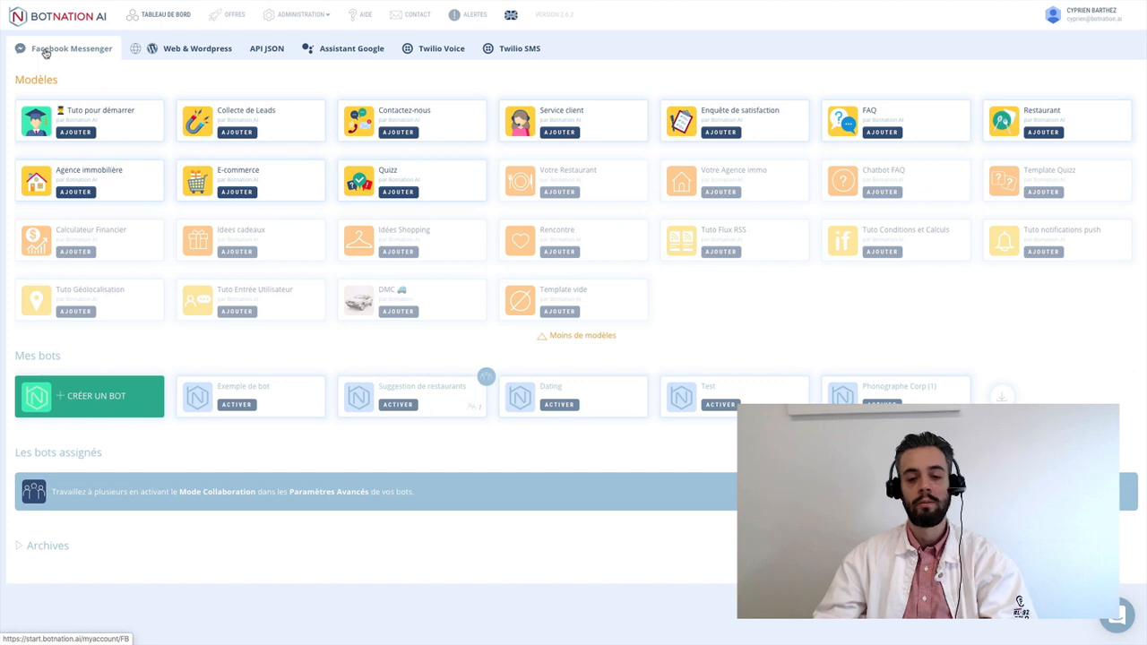
{"action": "left_click", "coordinate": [151, 50]}
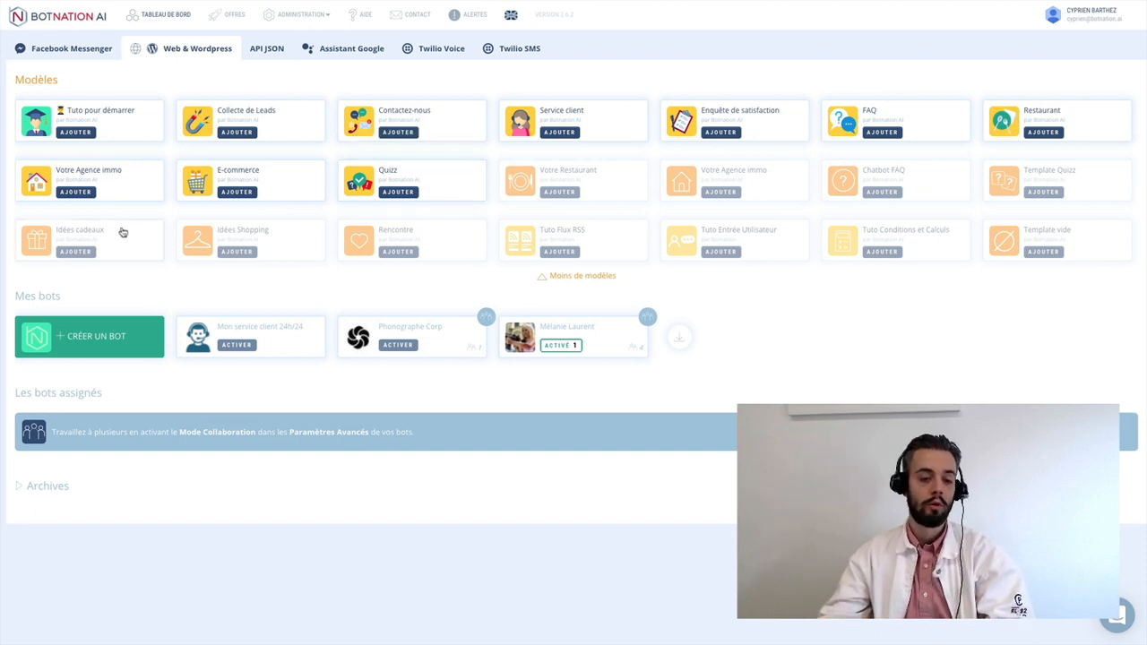
- Clear the accidental text selection on the dashboard heading
{"action": "left_click_drag", "start_coordinate": [15, 296], "coordinate": [80, 295]}
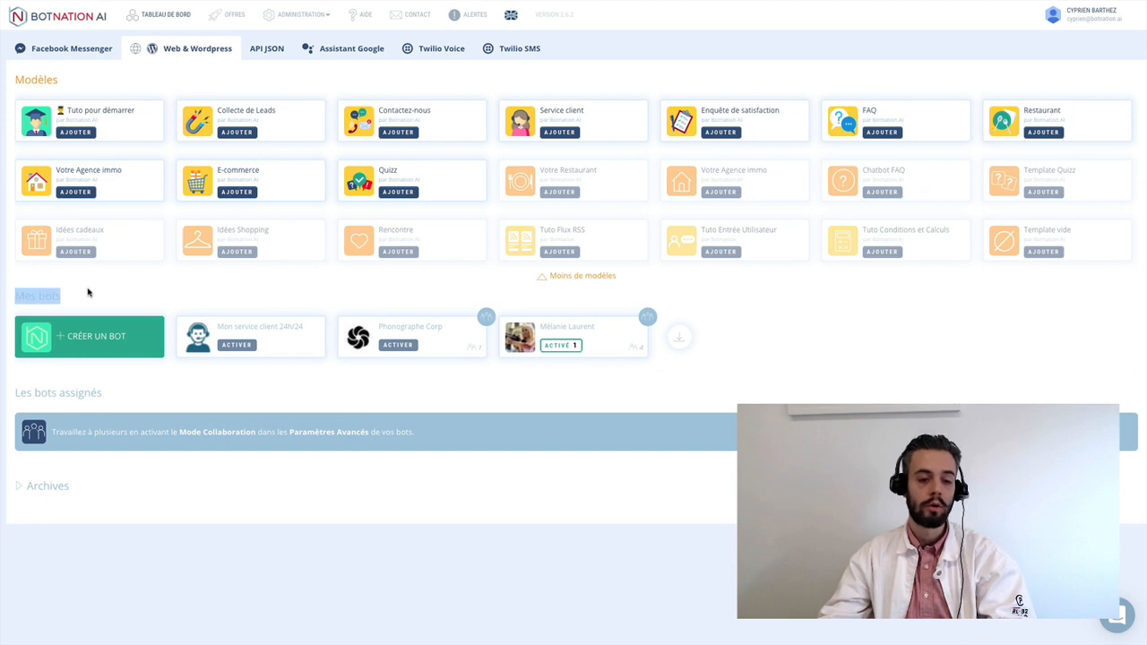
{"action": "left_click", "coordinate": [87, 292]}
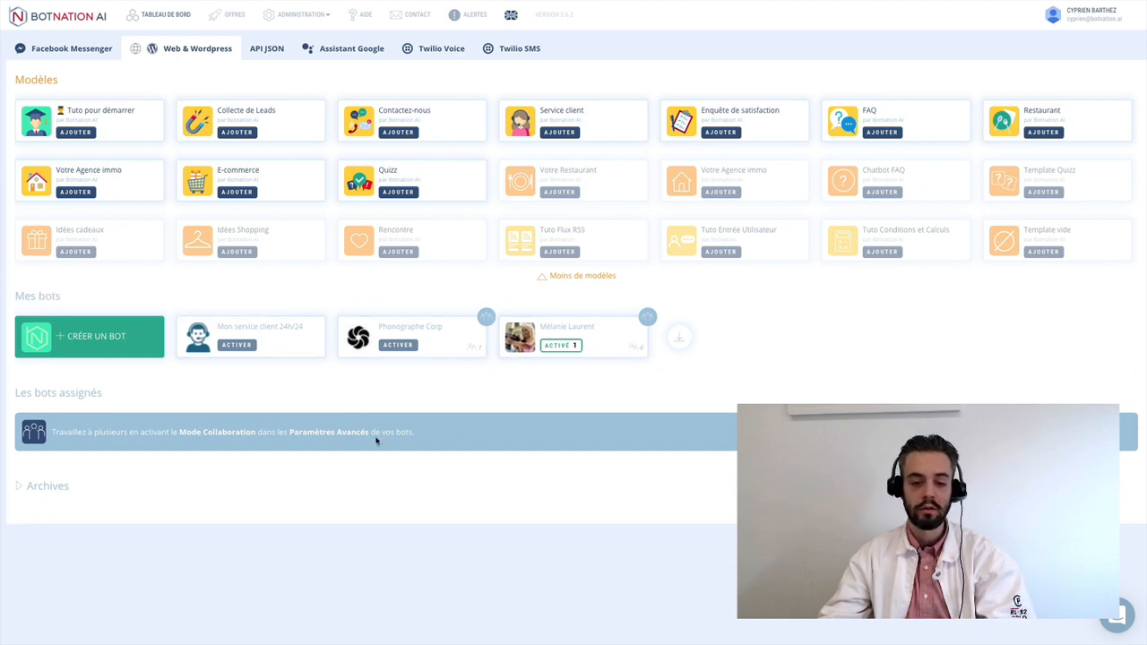
- Create a new bot named 'Mon service Client 24h/24 7j/7'
{"action": "left_click", "coordinate": [93, 352]}
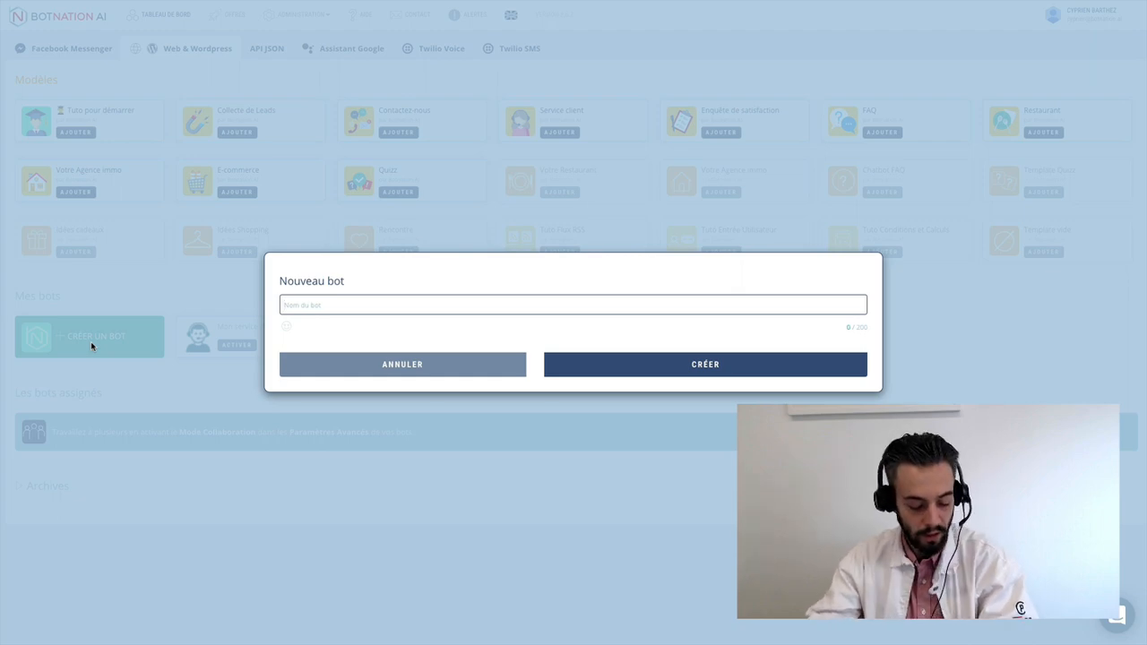
{"action": "type", "text": "M"}
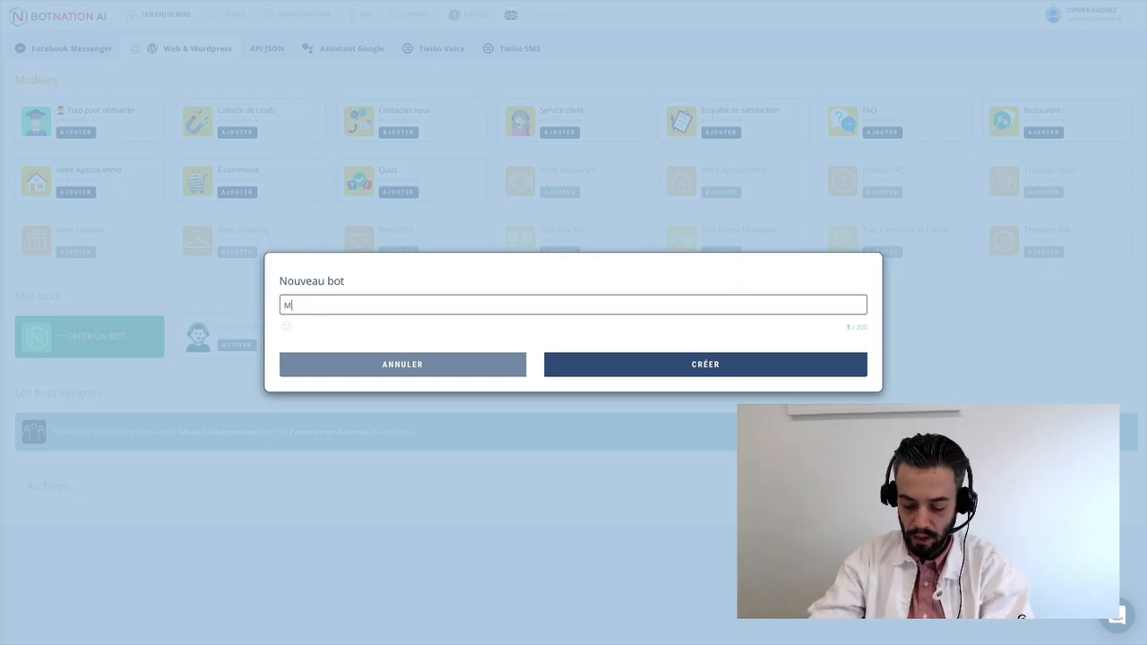
{"action": "type", "text": "on service C"}
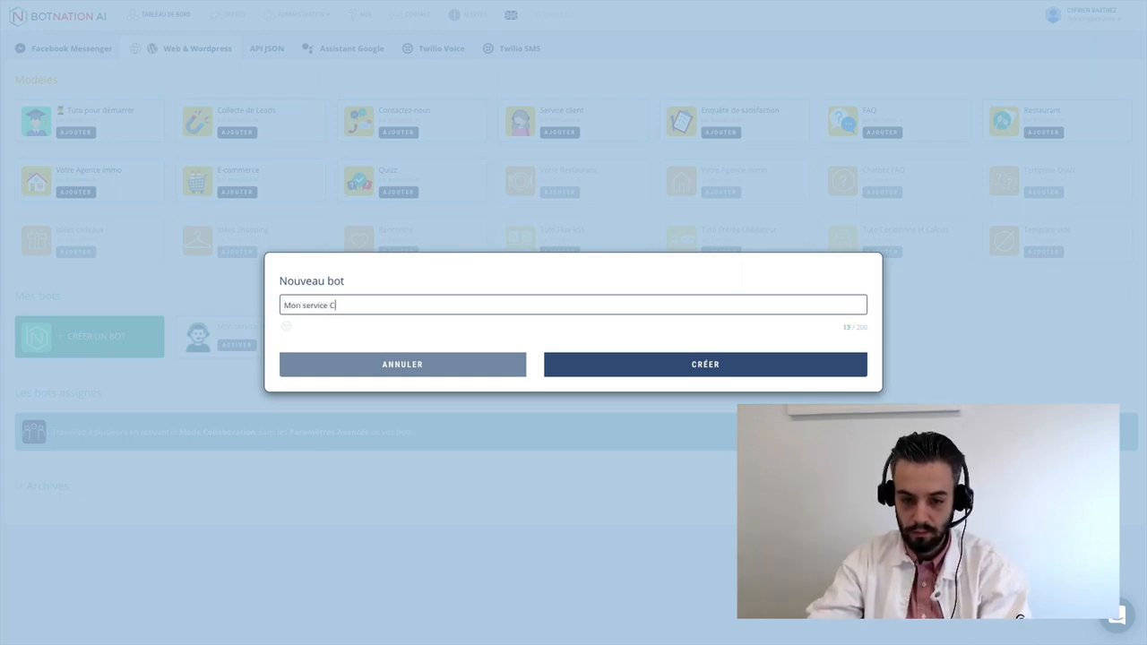
{"action": "type", "text": "lient 24"}
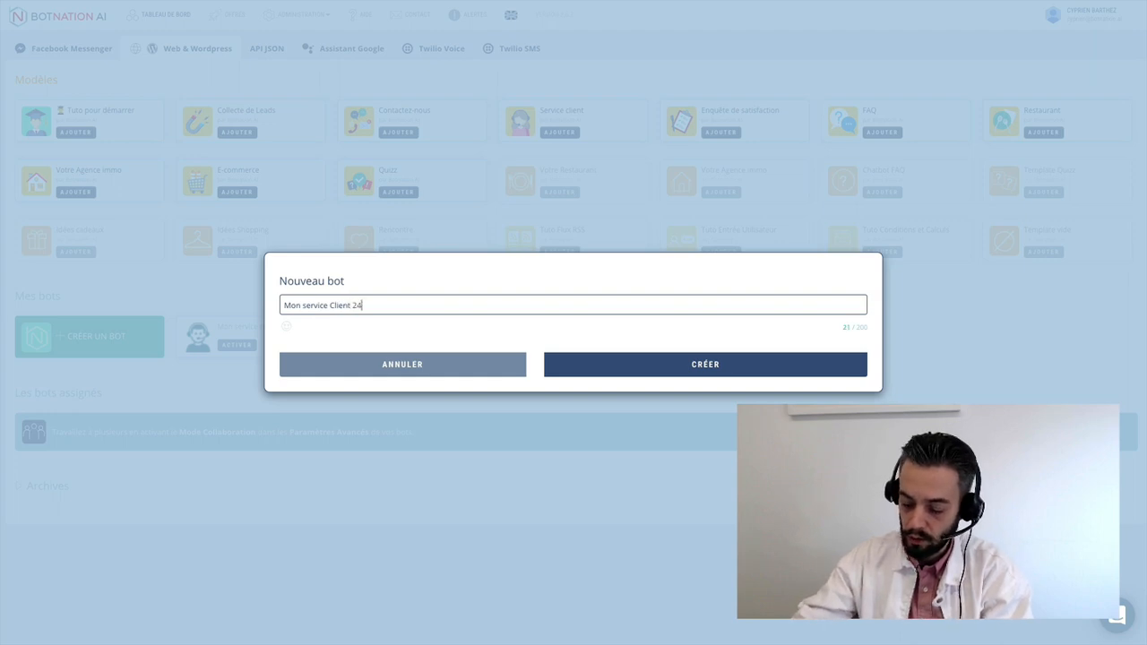
{"action": "type", "text": "h"}
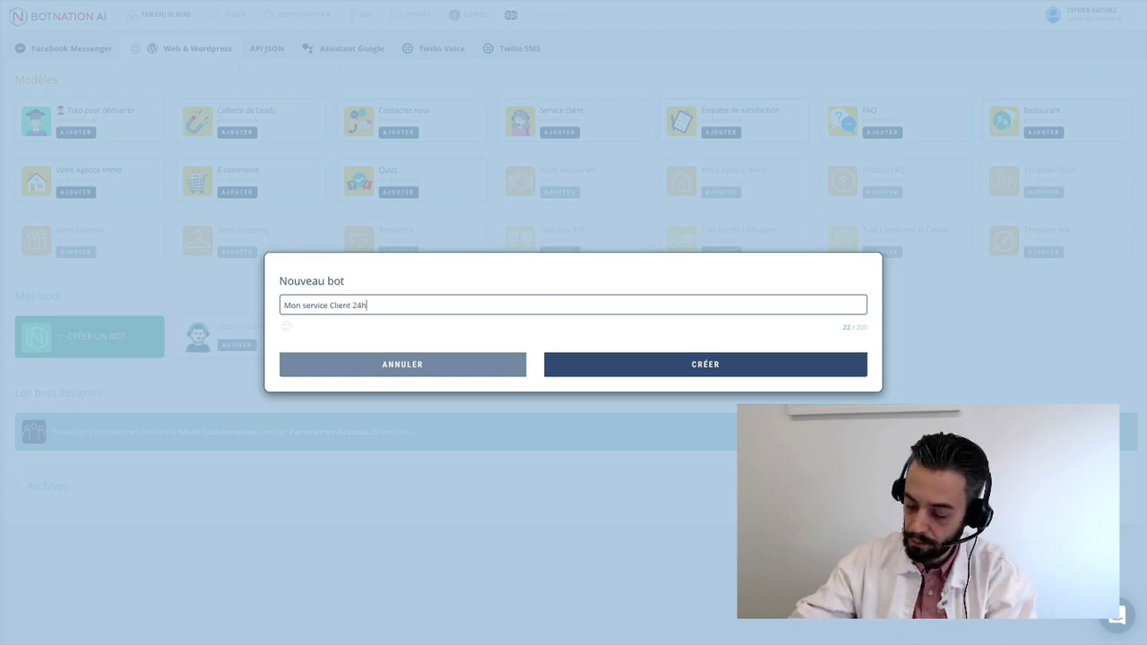
{"action": "type", "text": "/24 "}
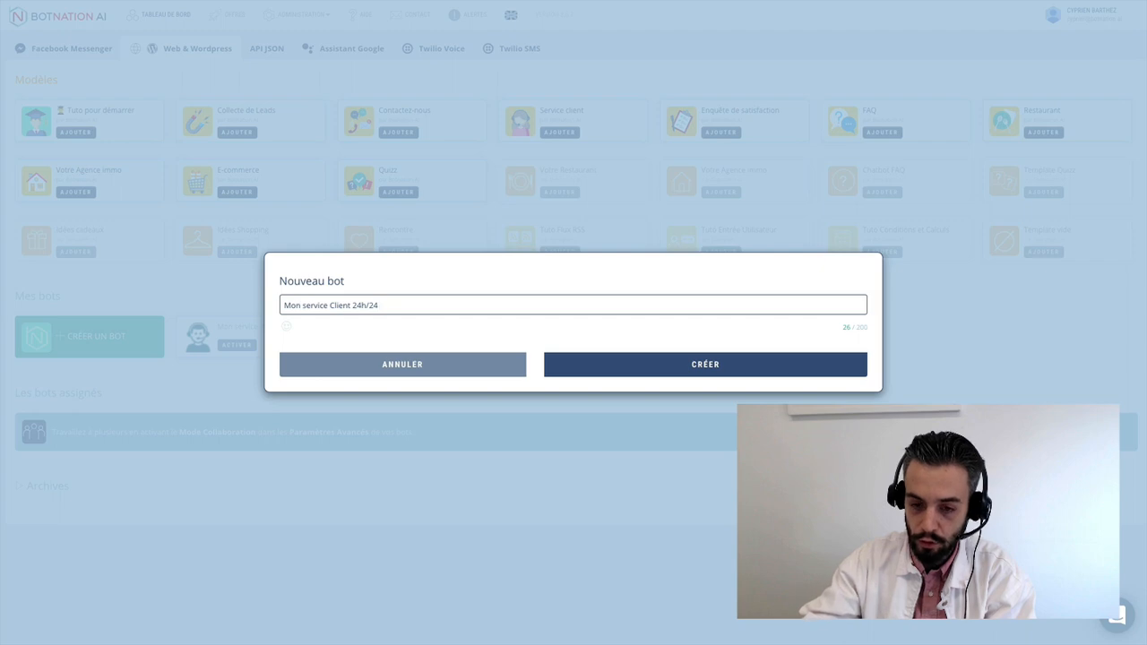
{"action": "type", "text": "7j/7"}
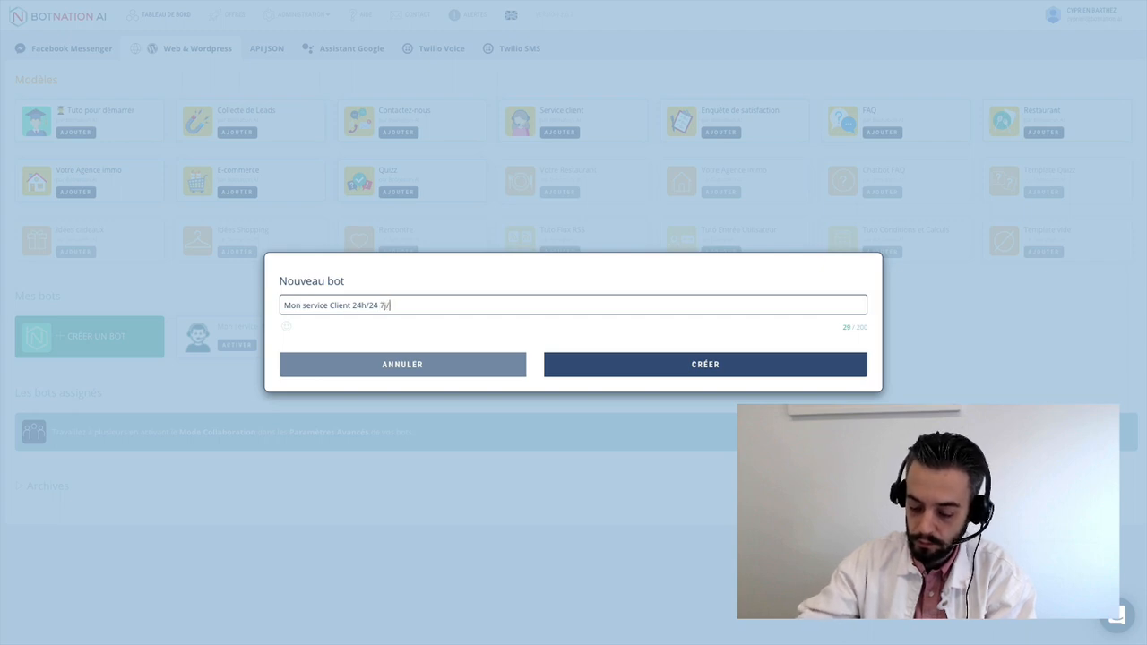
{"action": "left_click", "coordinate": [688, 364]}
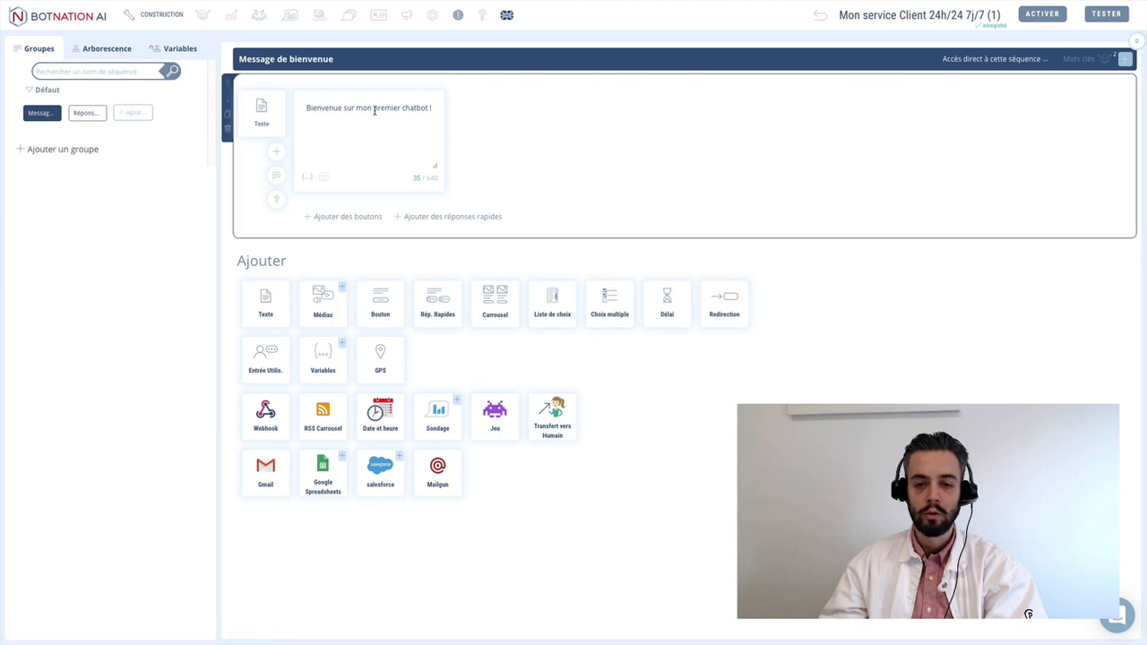
- Replace the welcome text's ending with 'votre service client ! Je suis disponible pour vous 24h24 et 7j/7'
{"action": "left_click_drag", "start_coordinate": [374, 109], "coordinate": [461, 111]}
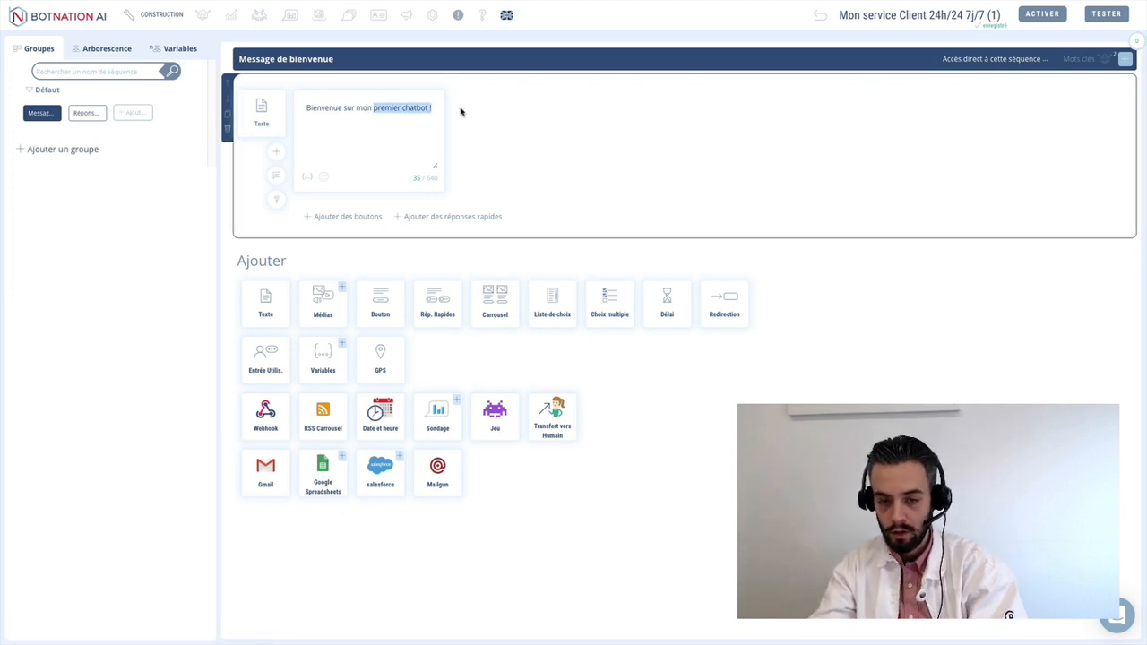
{"action": "key", "text": "BackSpace"}
{"action": "key", "text": "BackSpace"}
{"action": "key", "text": "BackSpace"}
{"action": "key", "text": "BackSpace"}
{"action": "key", "text": "BackSpace"}
{"action": "type", "text": "vot"}
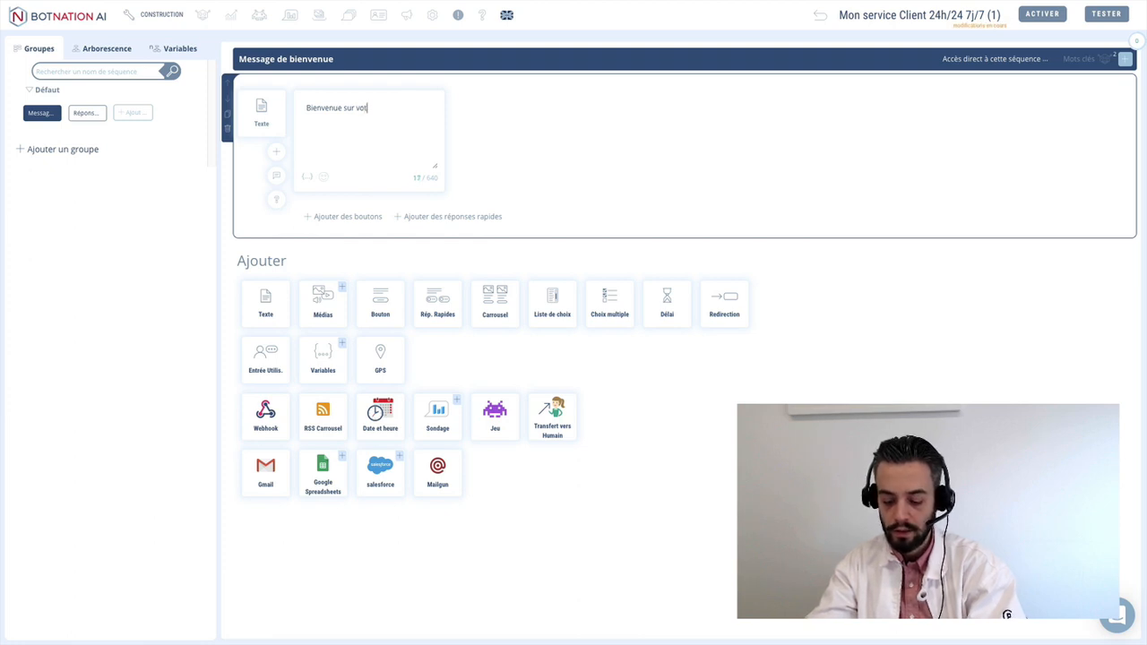
{"action": "type", "text": "re serv"}
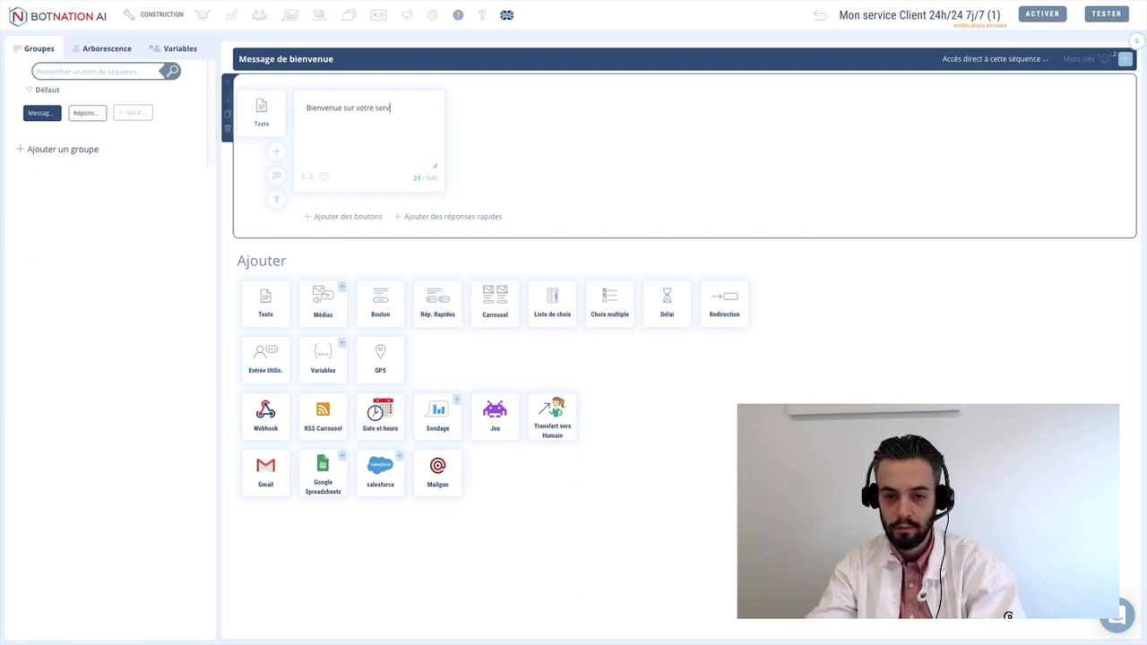
{"action": "type", "text": "ice client "}
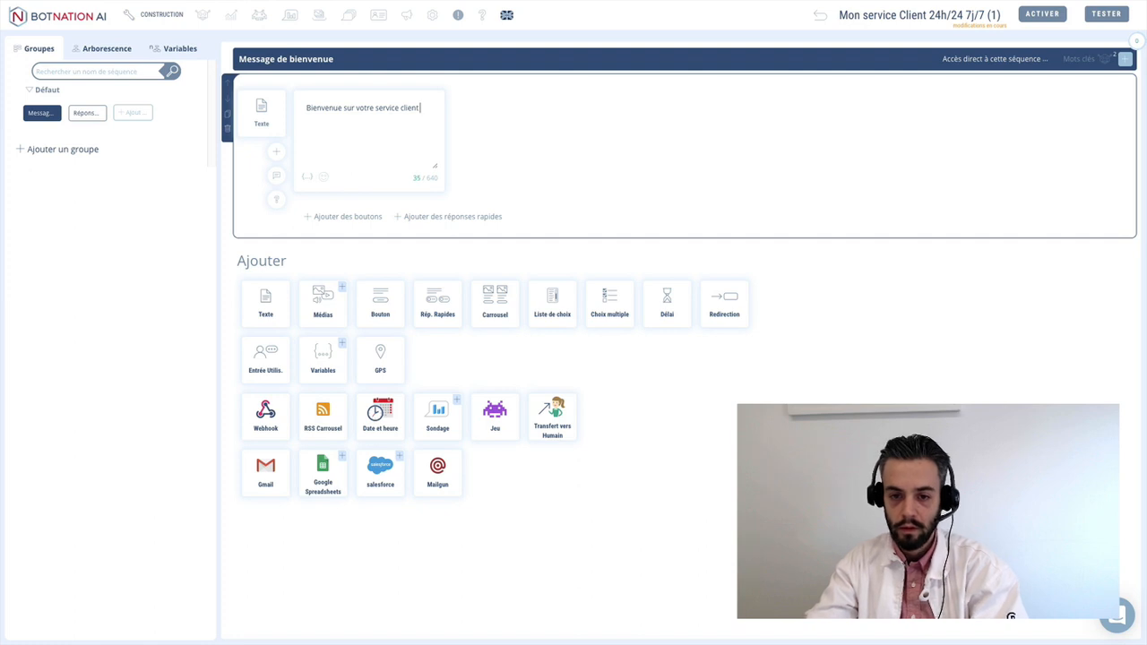
{"action": "type", "text": "! J"}
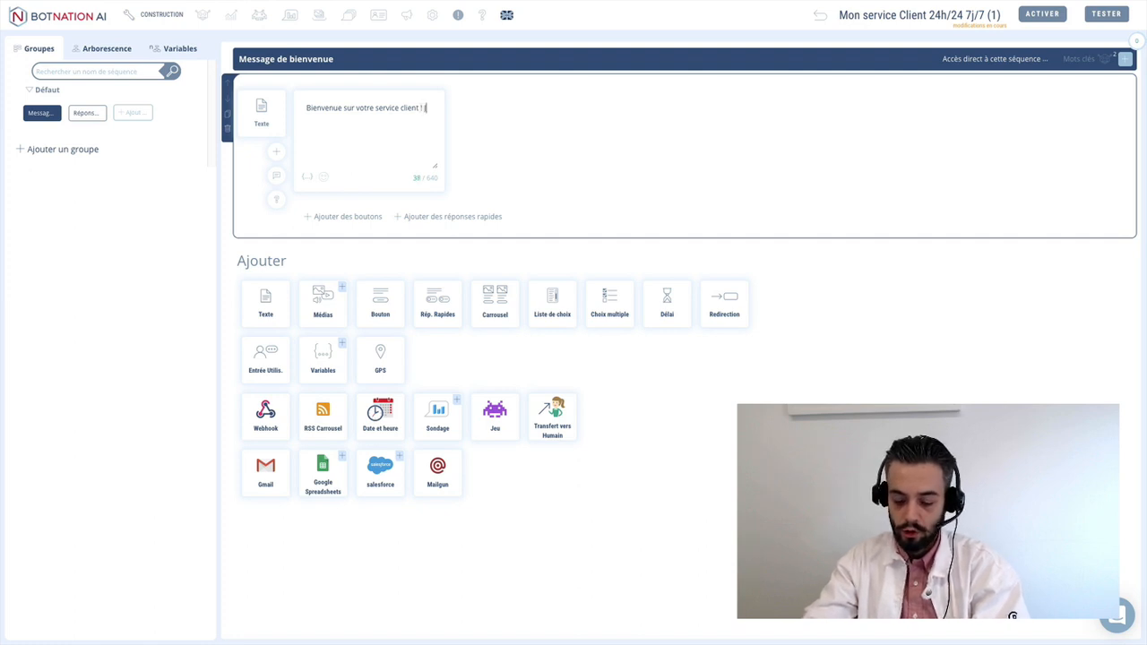
{"action": "type", "text": "e suis disponible"}
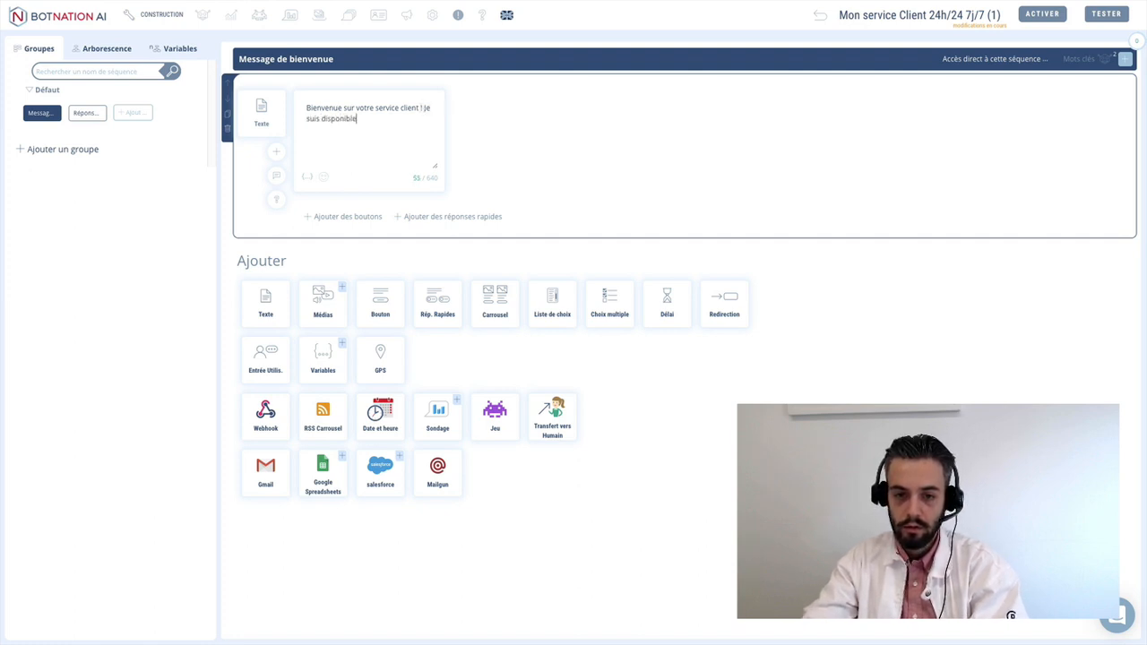
{"action": "type", "text": " pour vous "}
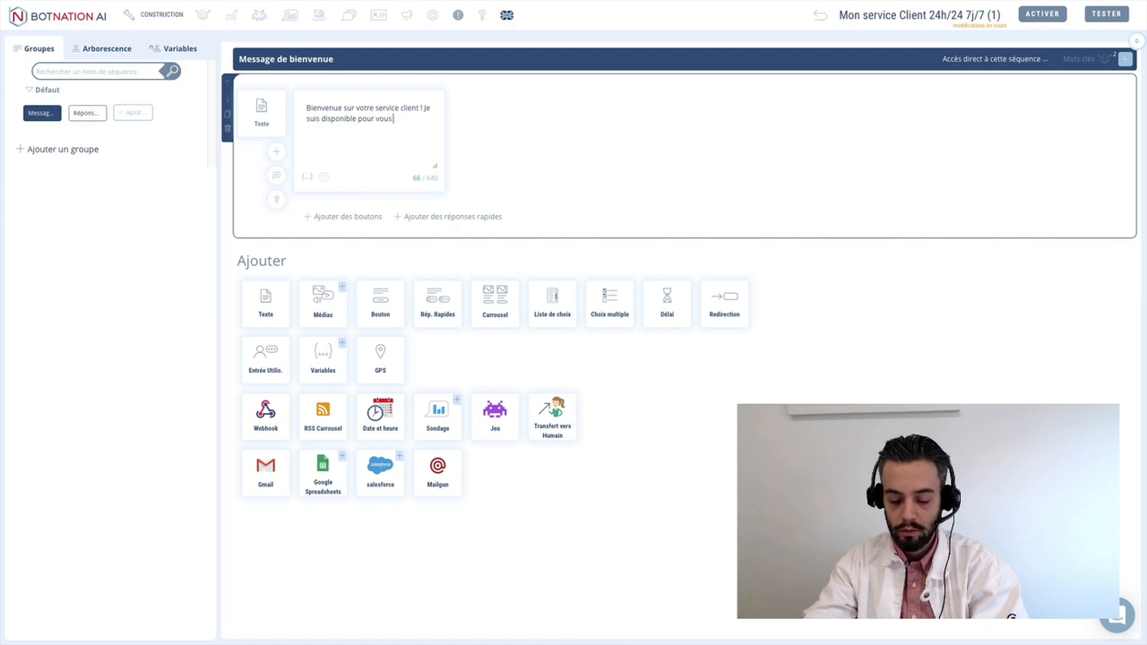
{"action": "type", "text": "24h2"}
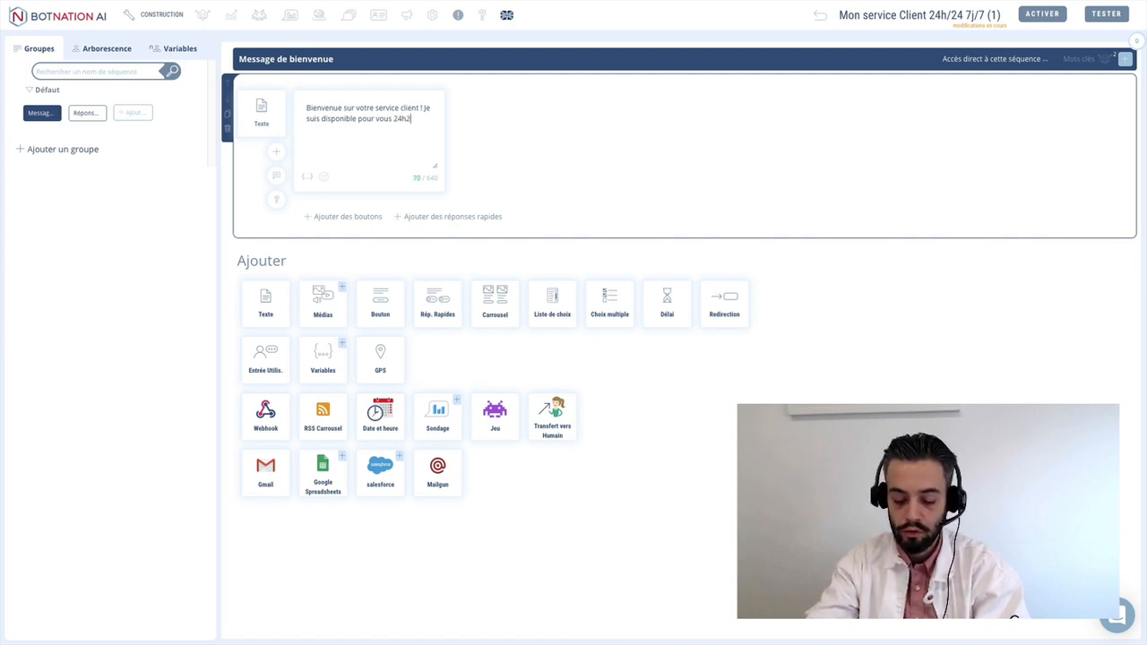
{"action": "type", "text": "4 et 7"}
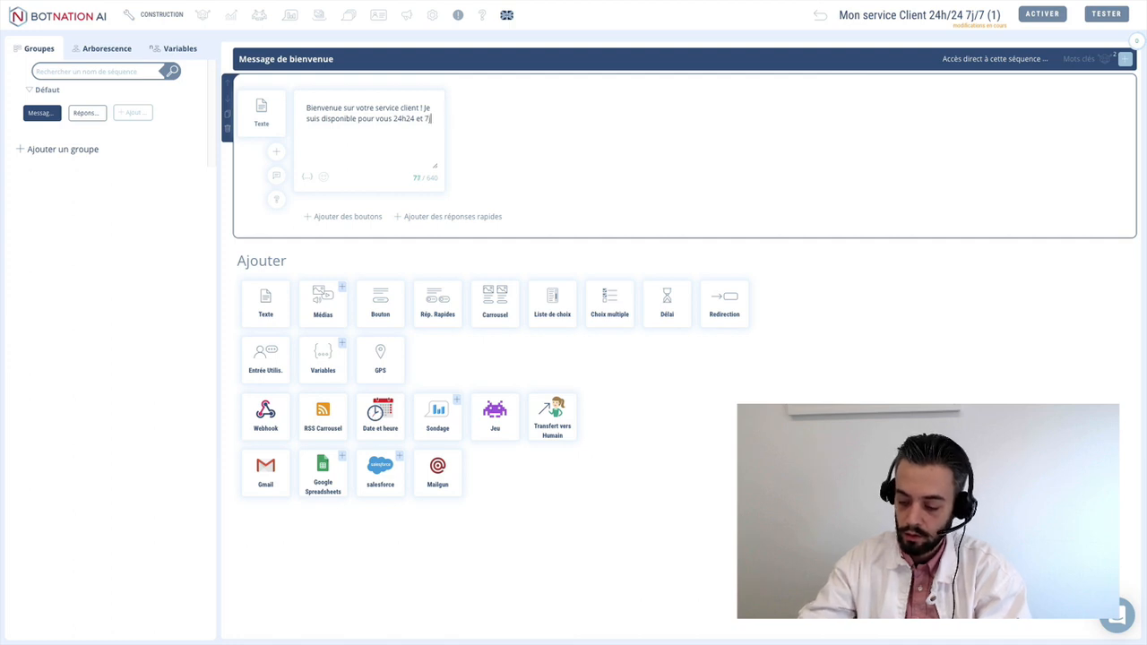
{"action": "type", "text": "j/7"}
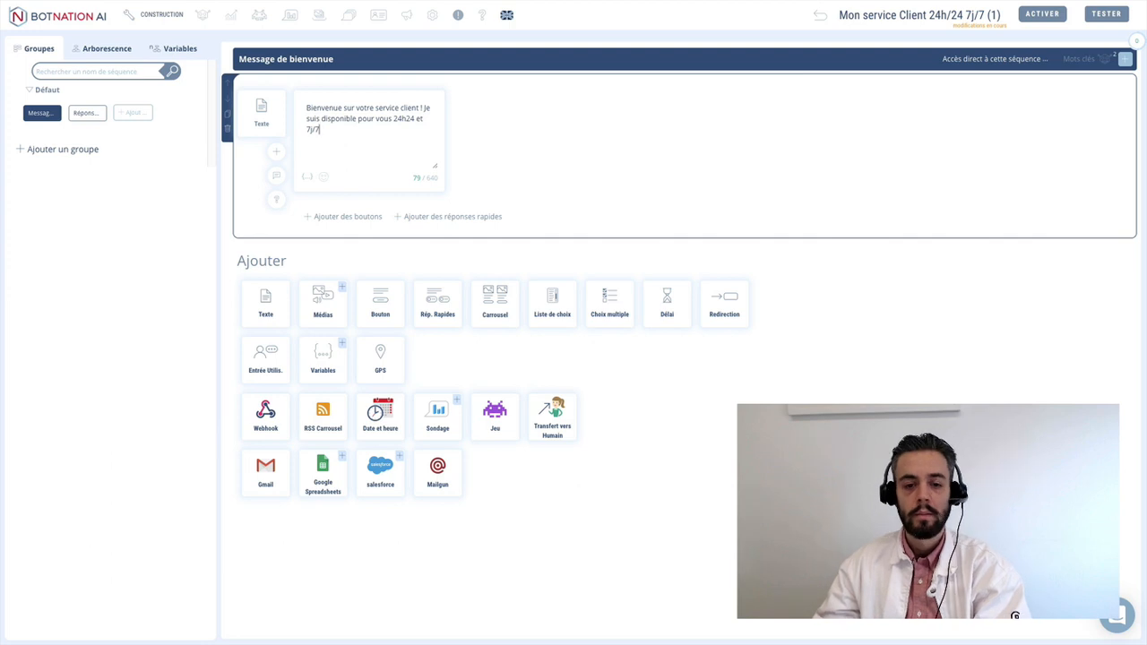
- Redirect the welcome message to a new sequence named 'Menu' and open it
{"action": "left_click", "coordinate": [726, 309]}
{"action": "left_click", "coordinate": [362, 260]}
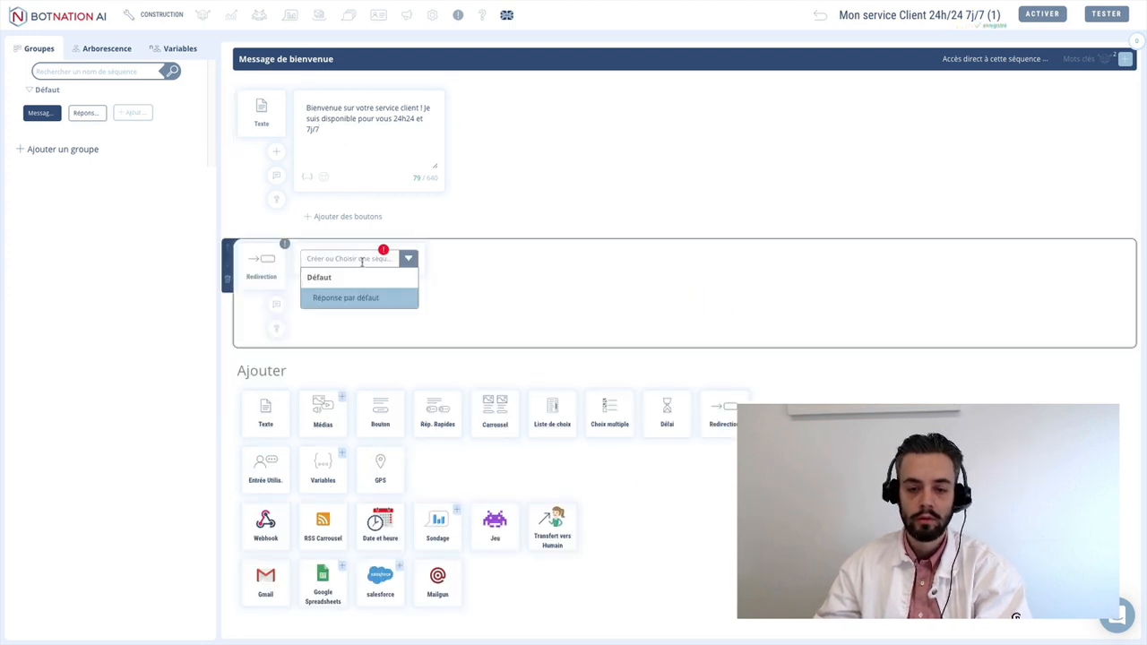
{"action": "type", "text": "Menu"}
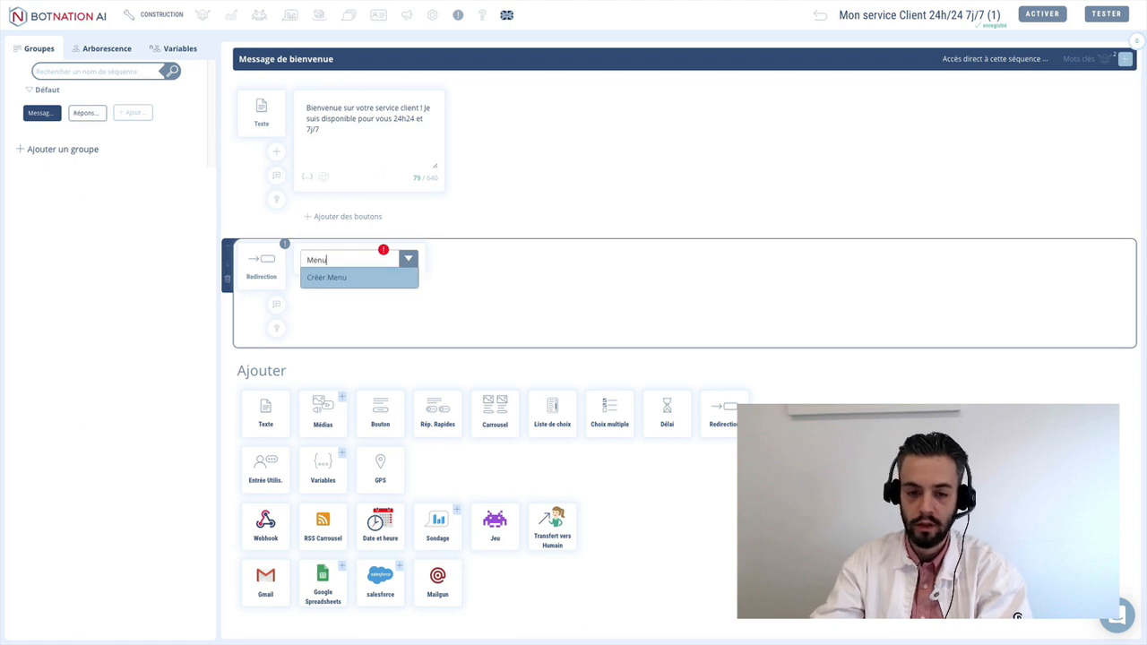
{"action": "left_click", "coordinate": [342, 278]}
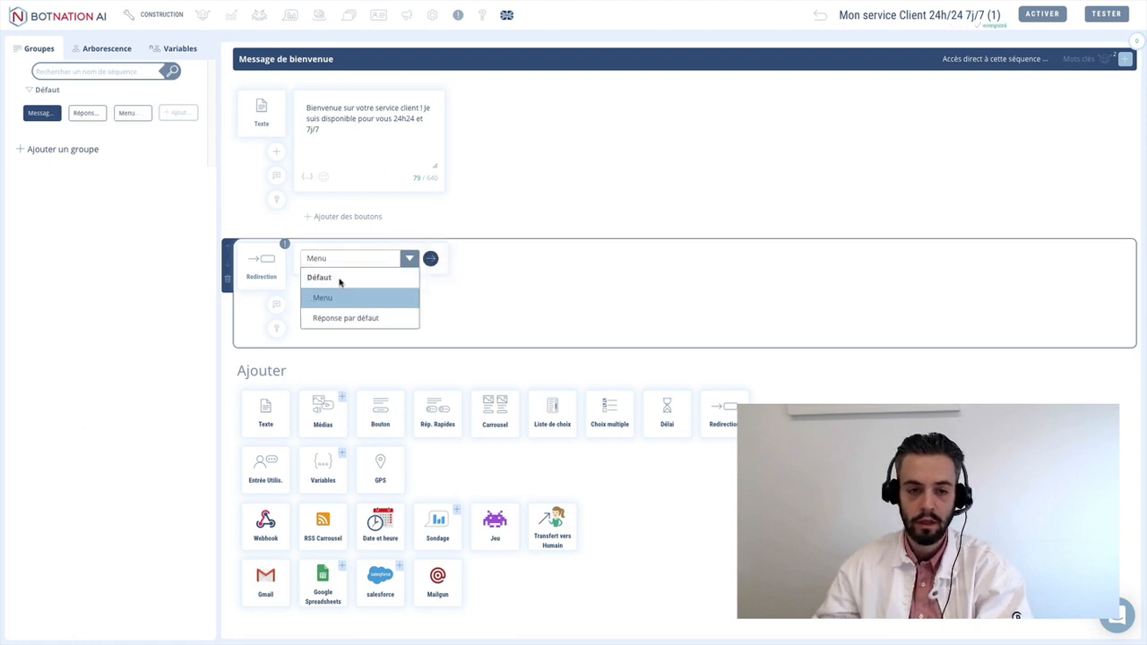
{"action": "left_click", "coordinate": [128, 115]}
- Add a text message 'Que puis-je faire pour vous ?' to the Menu sequence
{"action": "left_click", "coordinate": [265, 136]}
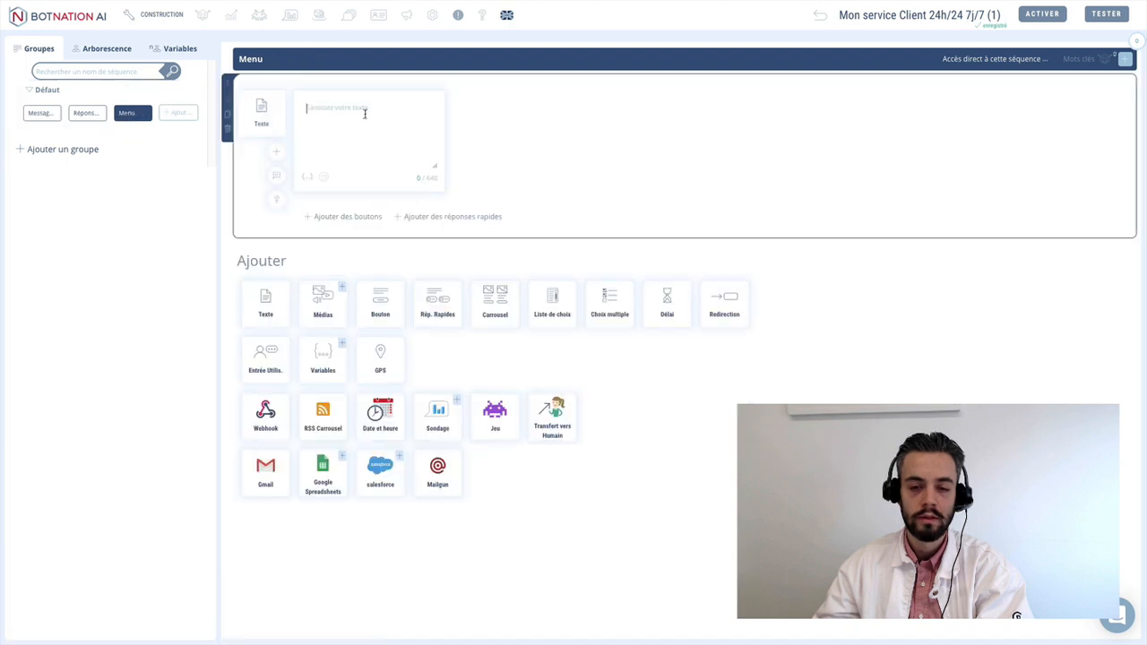
{"action": "type", "text": "Que pu"}
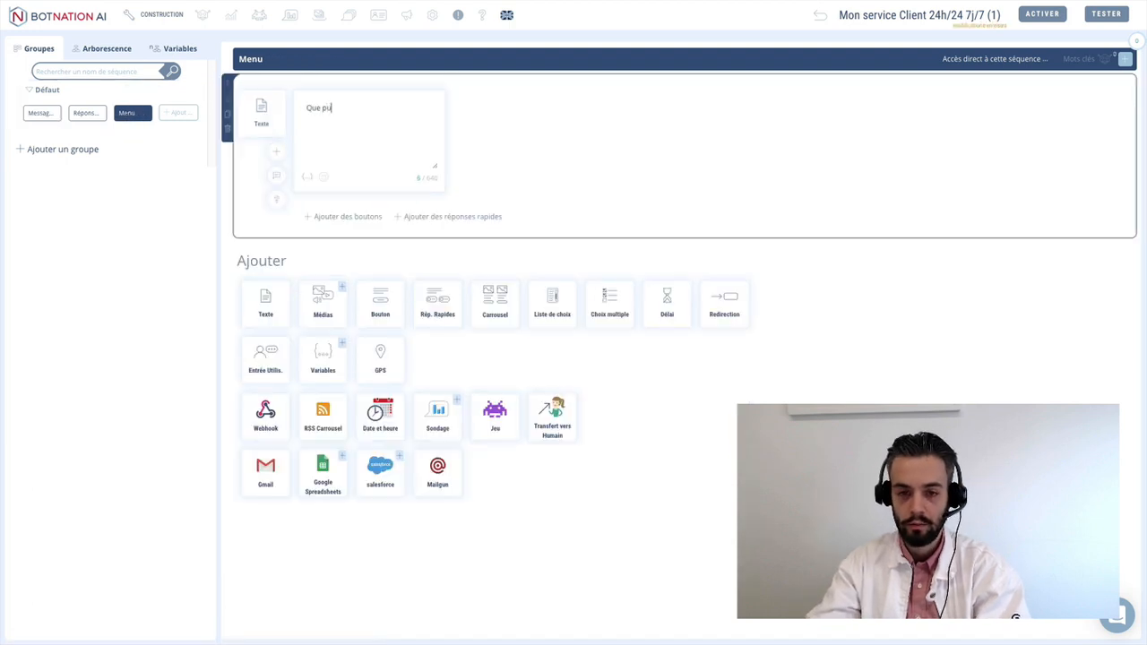
{"action": "type", "text": "is-je"}
{"action": "type", "text": "fair"}
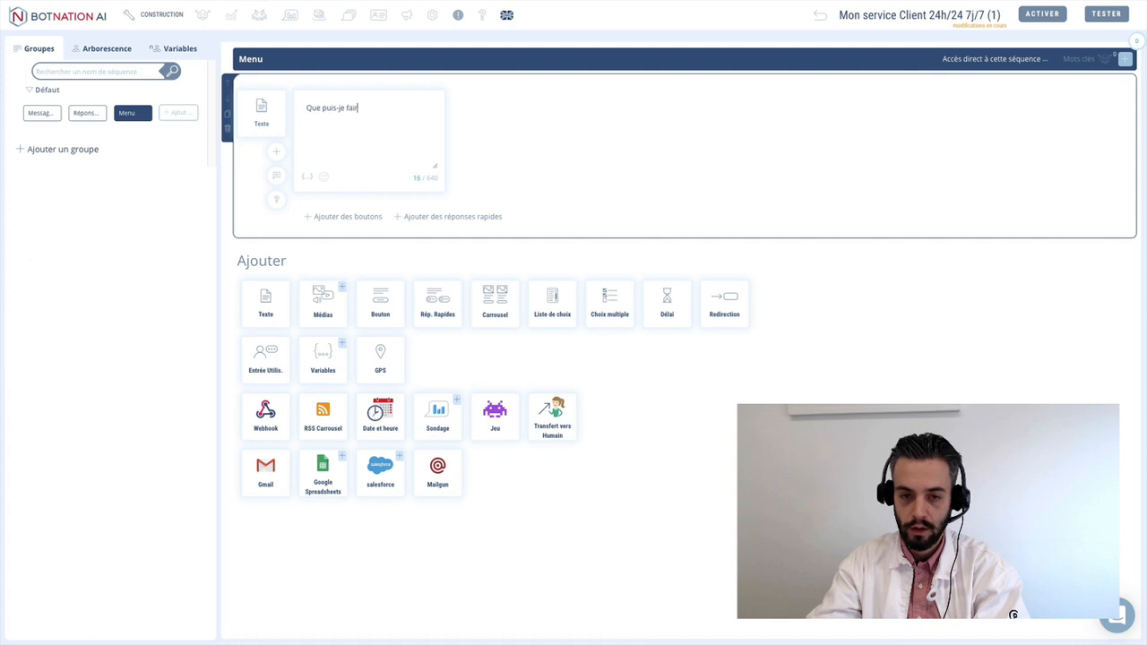
{"action": "type", "text": "e po"}
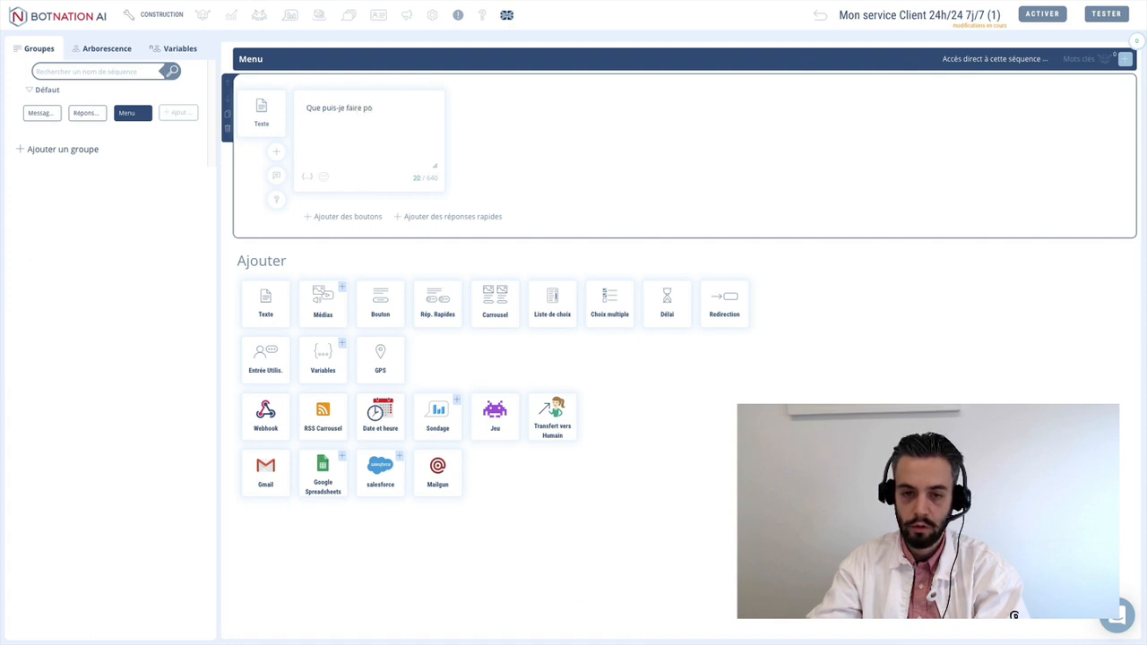
{"action": "type", "text": "ur vous ?"}
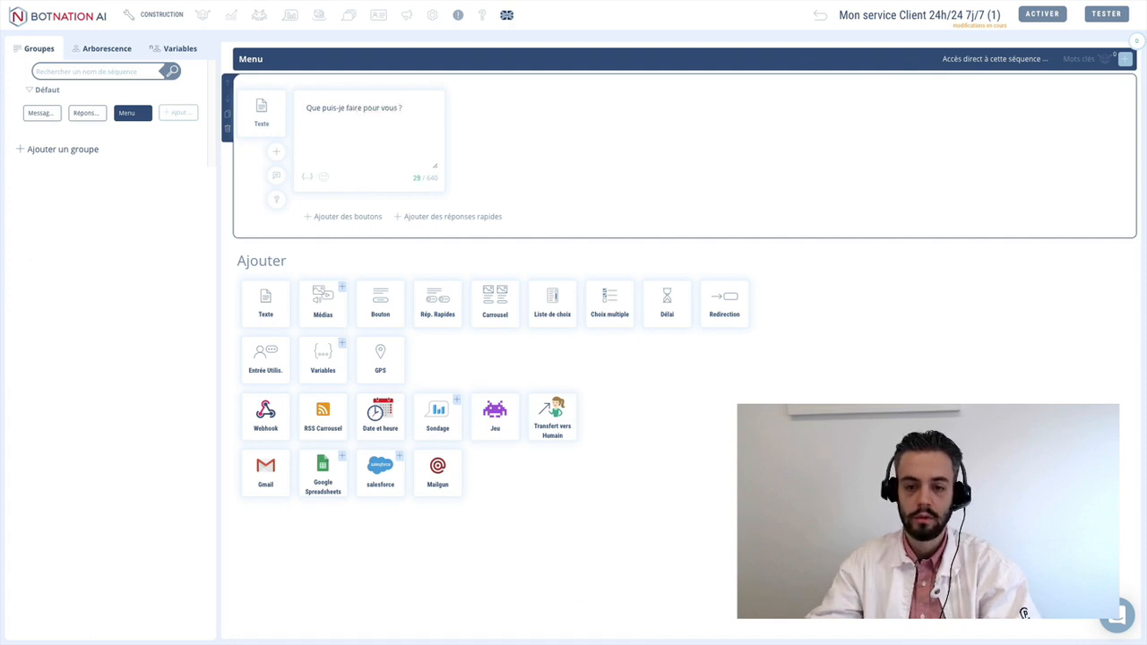
- Add a 'J'ai un problème' button redirecting to a new 'Qualification du problème' sequence
{"action": "left_click", "coordinate": [343, 218]}
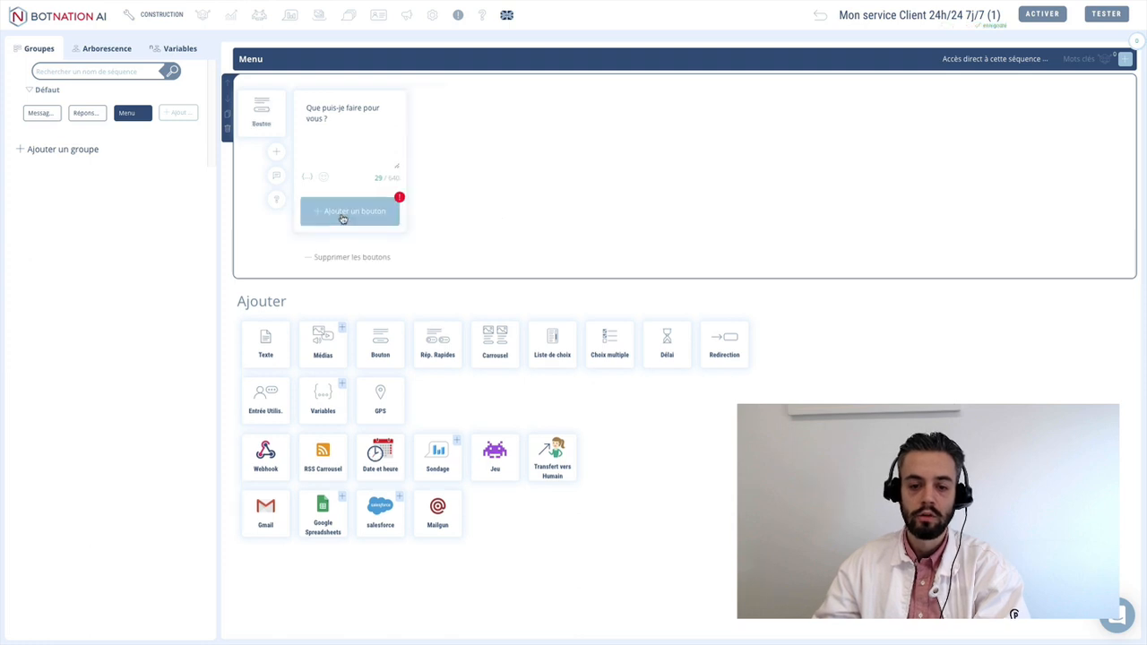
{"action": "left_click", "coordinate": [344, 214]}
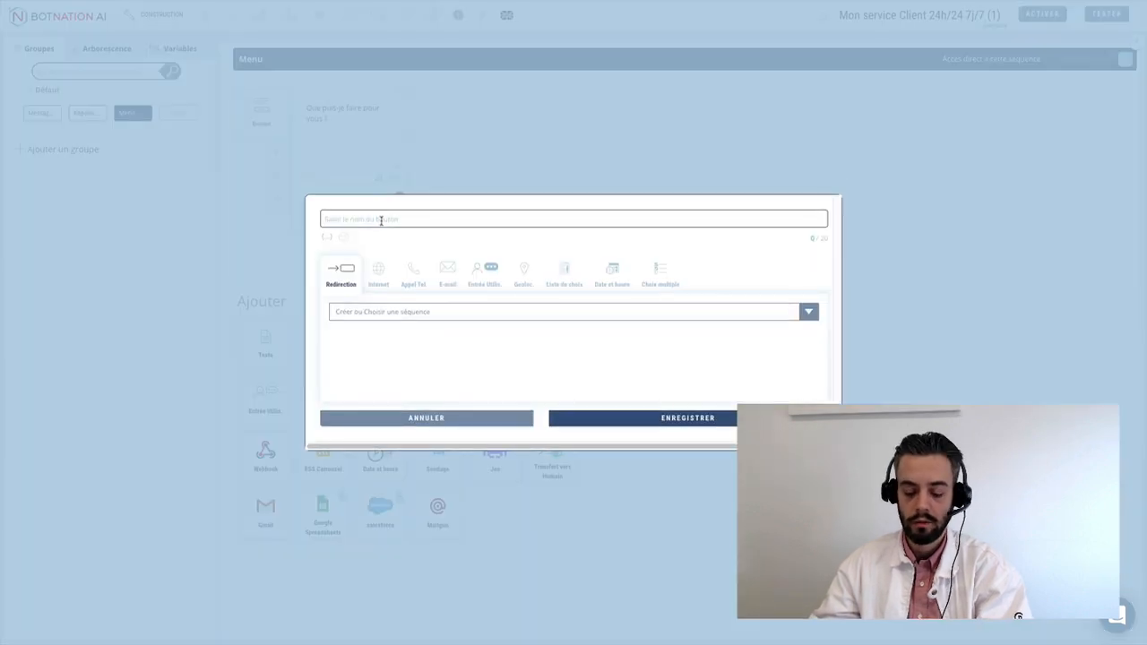
{"action": "type", "text": "J'ai "}
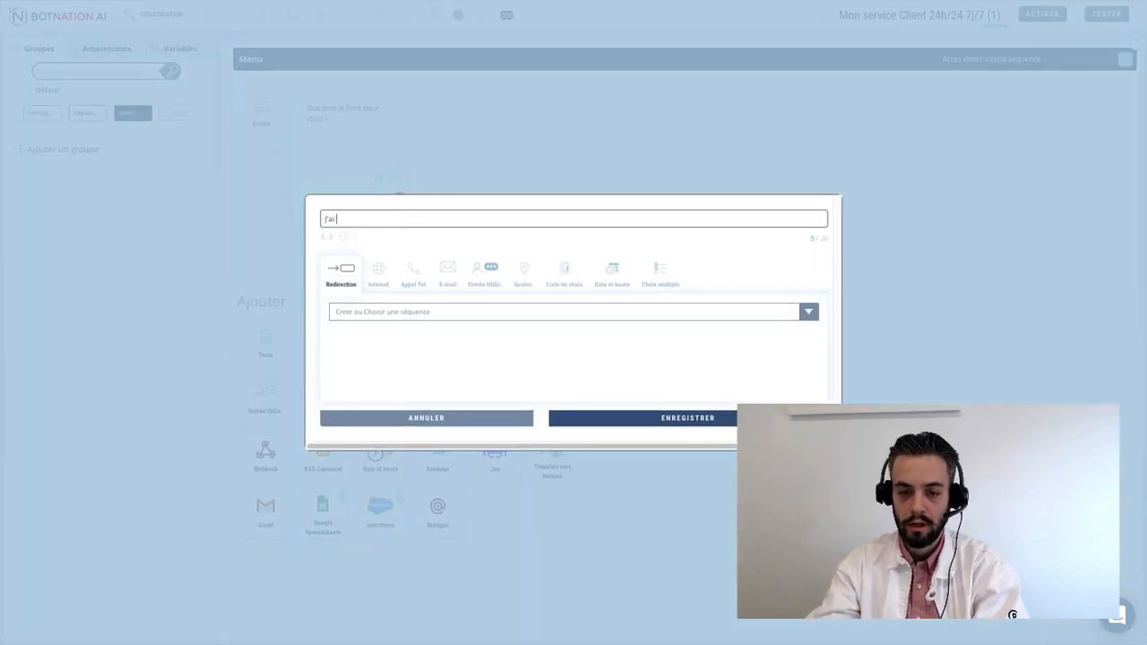
{"action": "type", "text": "un problème tec"}
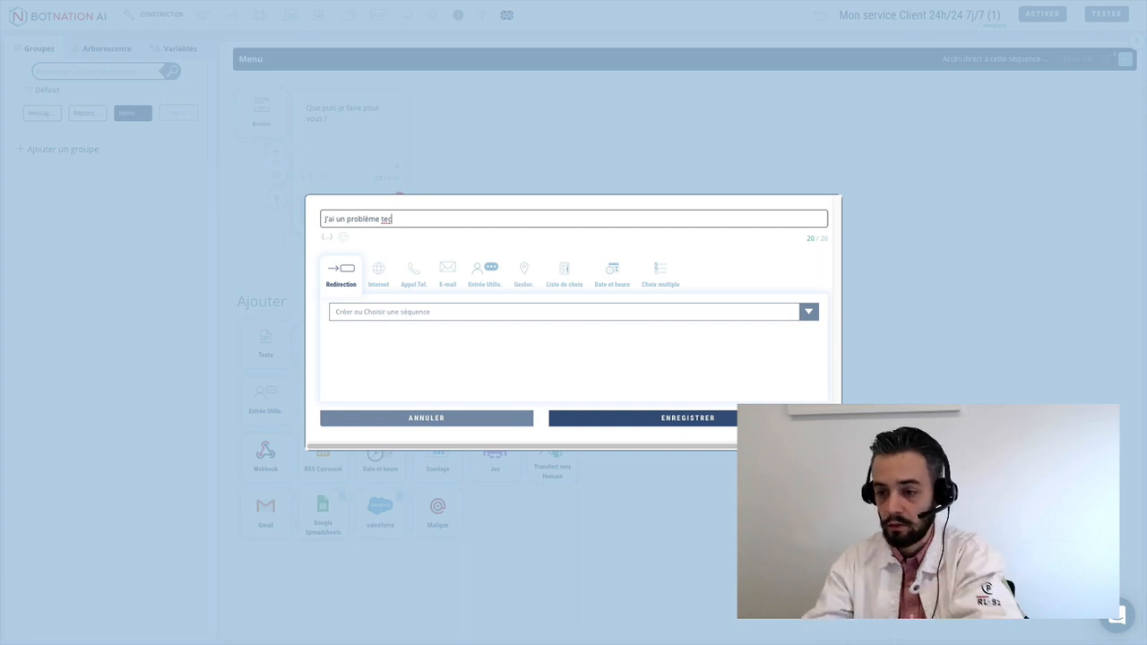
{"action": "key", "text": "BackSpace"}
{"action": "key", "text": "BackSpace"}
{"action": "key", "text": "BackSpace"}
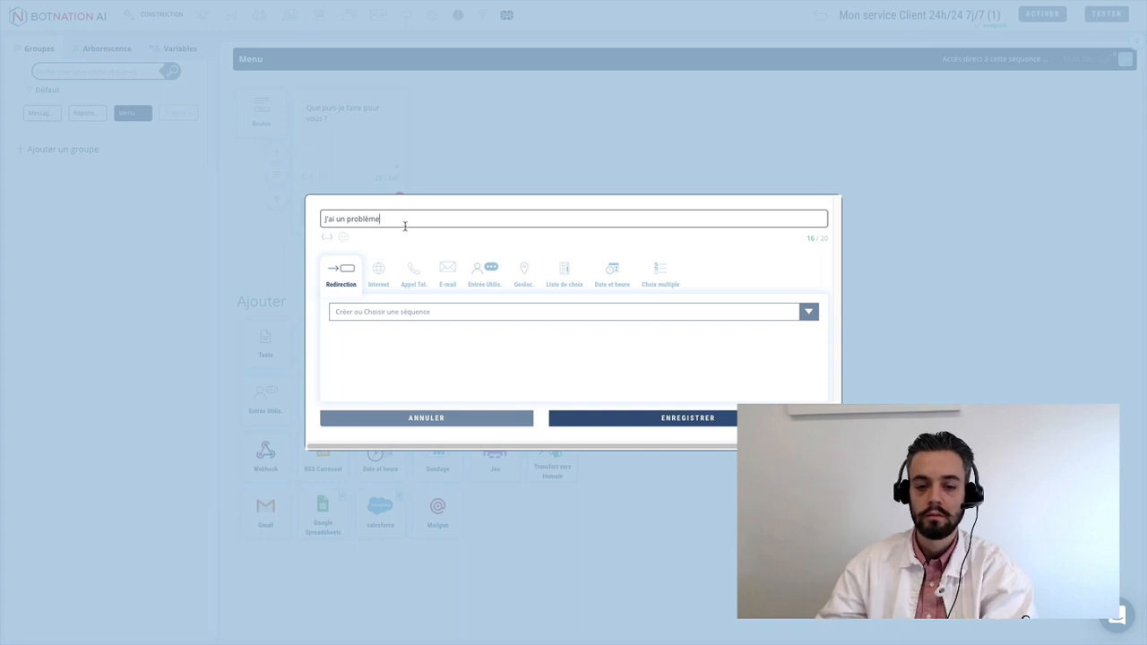
{"action": "left_click", "coordinate": [379, 312]}
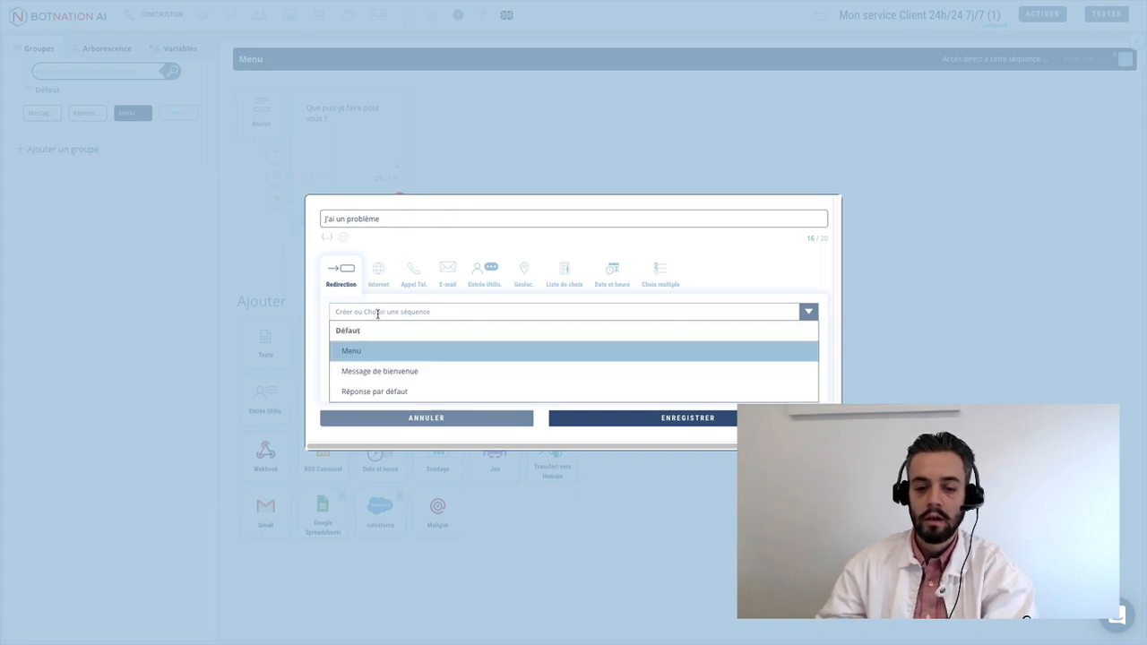
{"action": "type", "text": "Qua"}
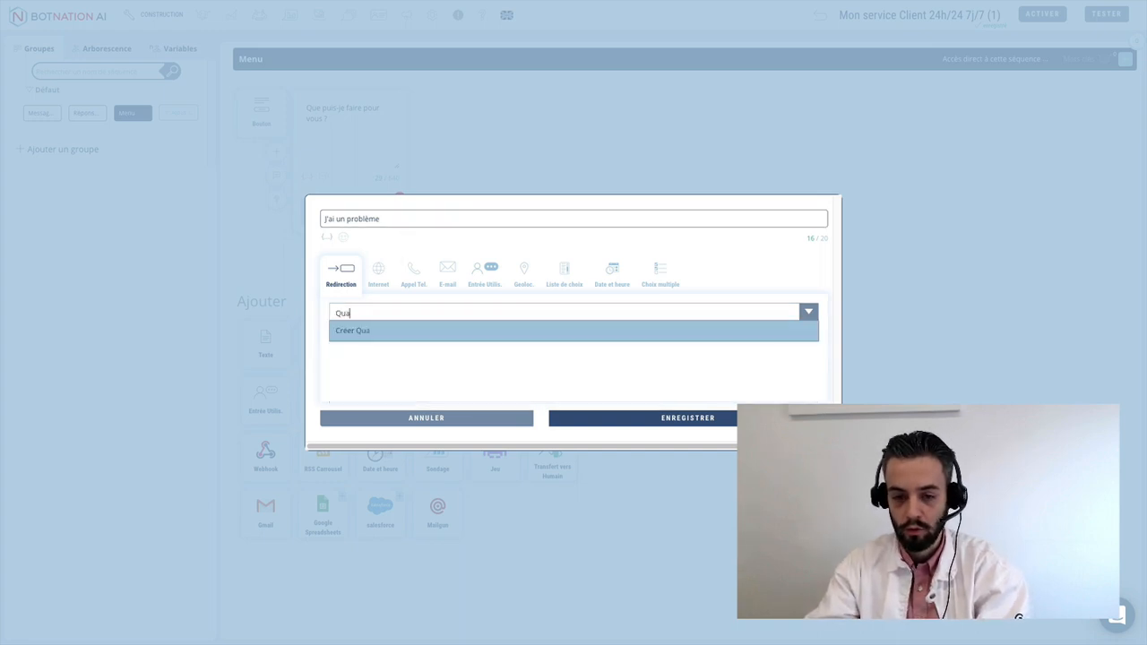
{"action": "type", "text": "lification du prob"}
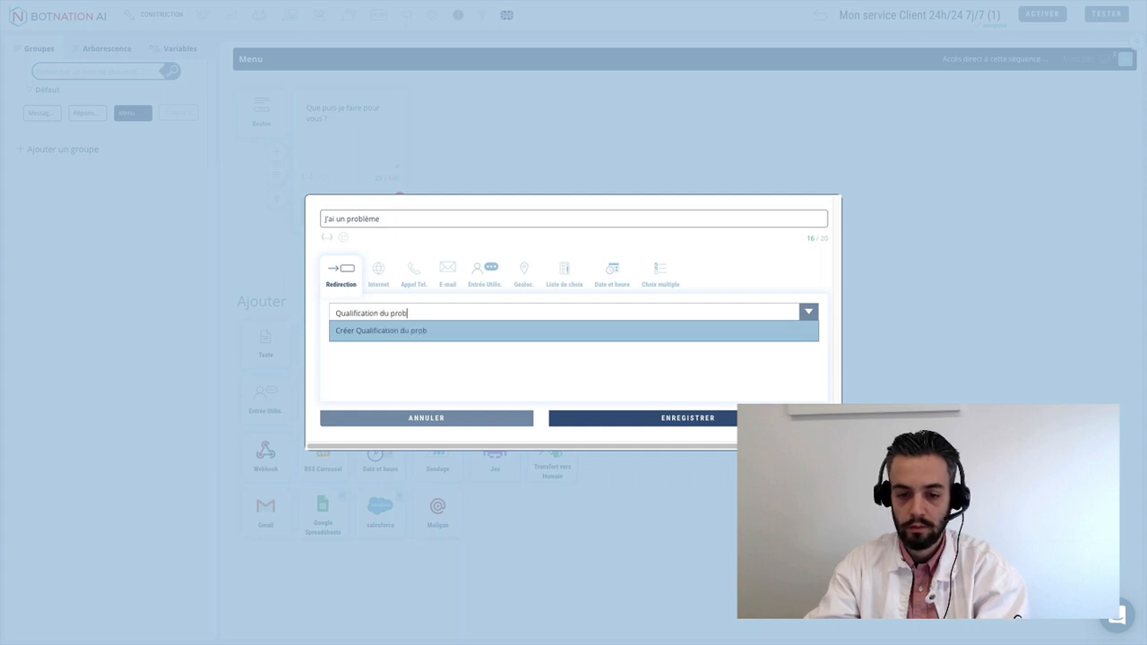
{"action": "type", "text": "lème"}
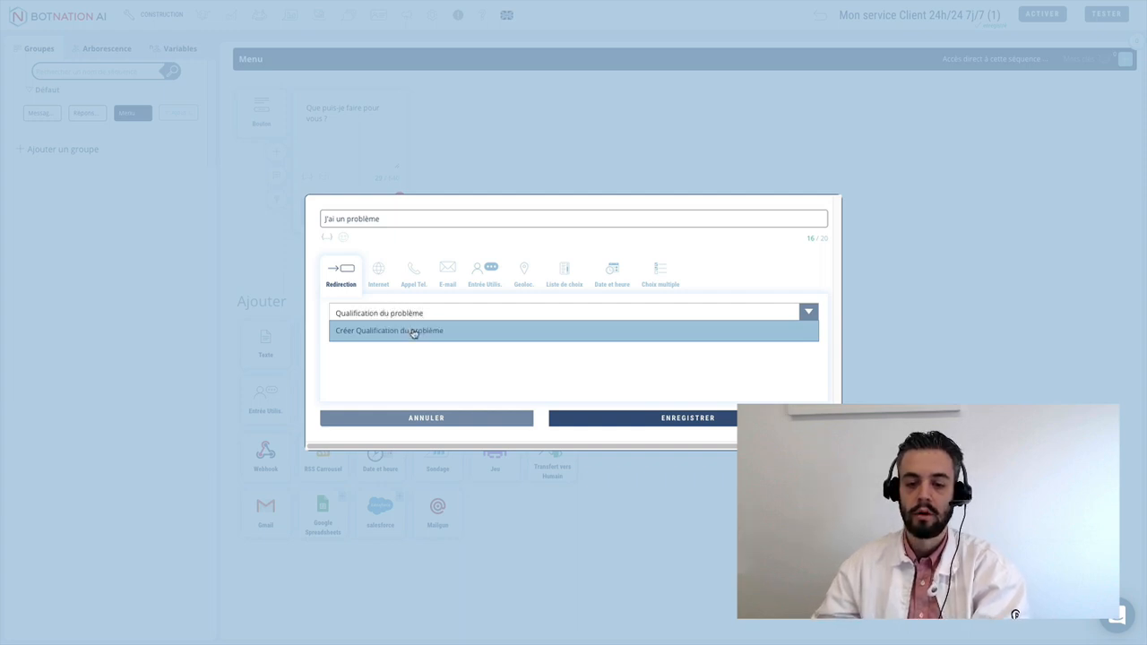
{"action": "left_click", "coordinate": [414, 331]}
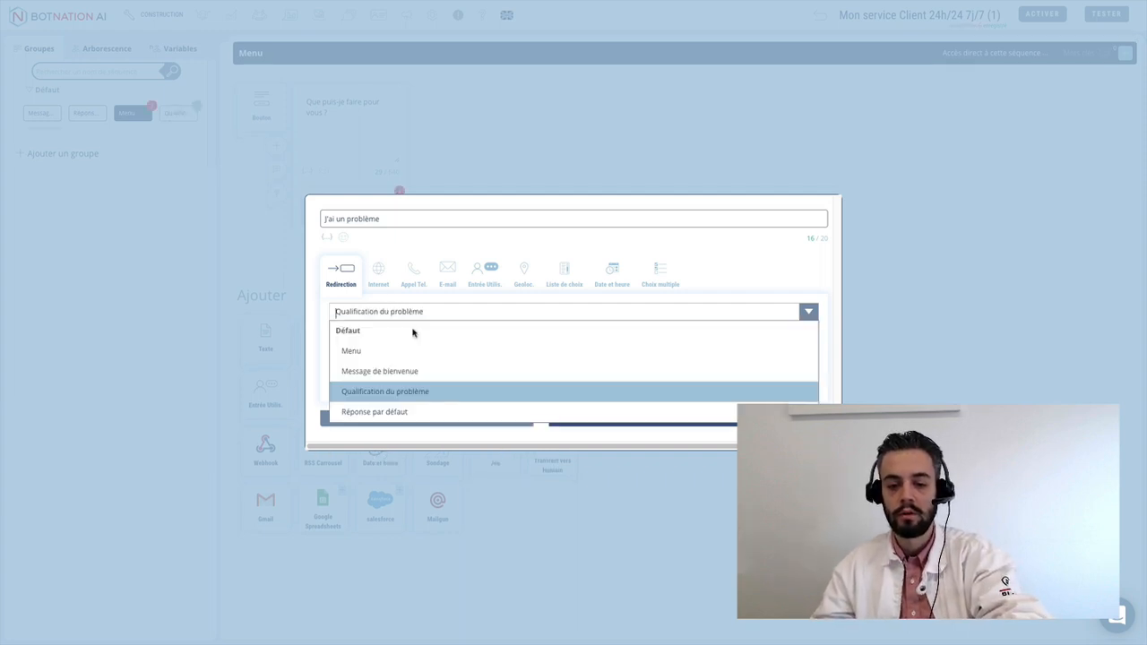
{"action": "left_click", "coordinate": [383, 393]}
{"action": "left_click", "coordinate": [674, 418]}
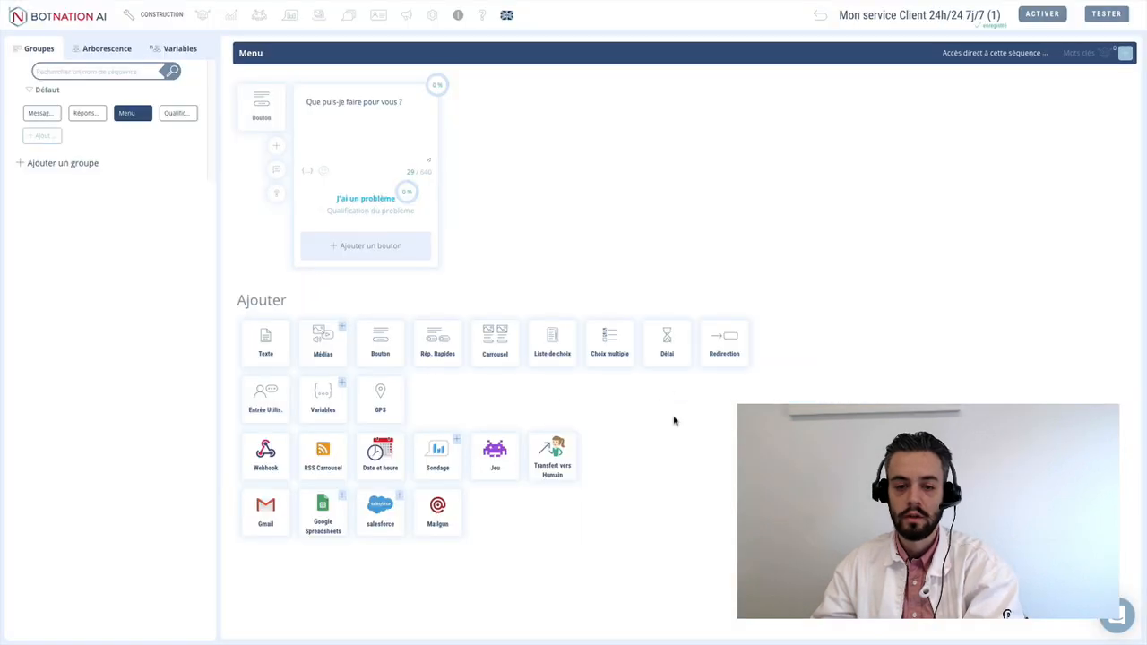
{"action": "left_click", "coordinate": [368, 247]}
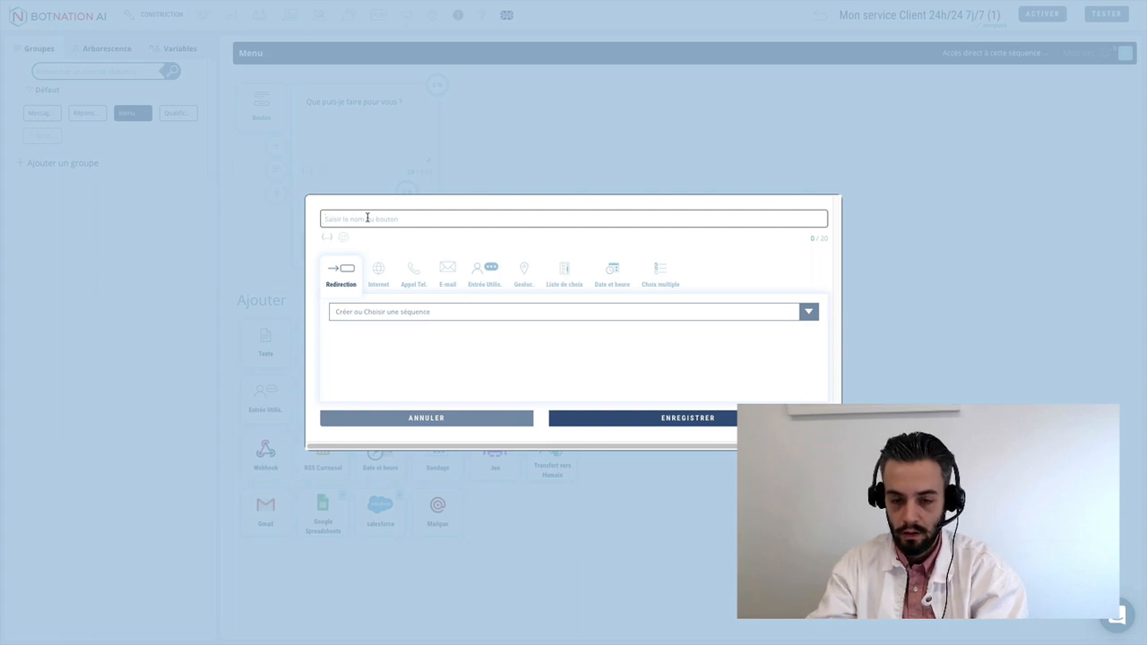
- Add a 'Nos offres' button redirecting to a new 'Les offres' sequence
{"action": "type", "text": "Quels"}
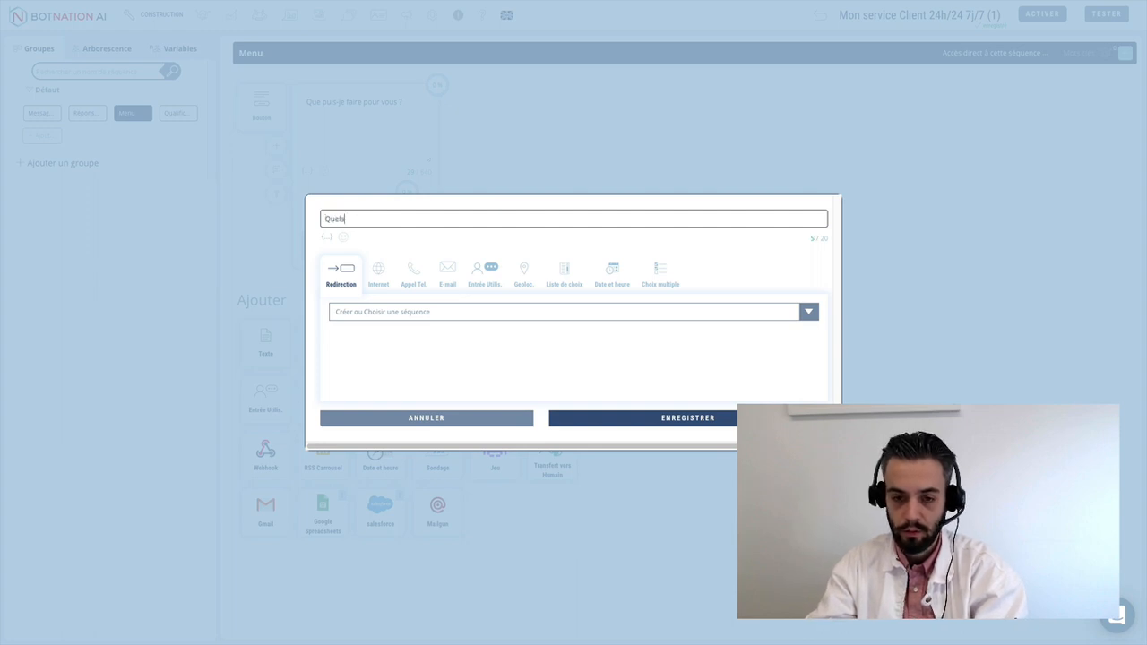
{"action": "type", "text": " sont vos tari"}
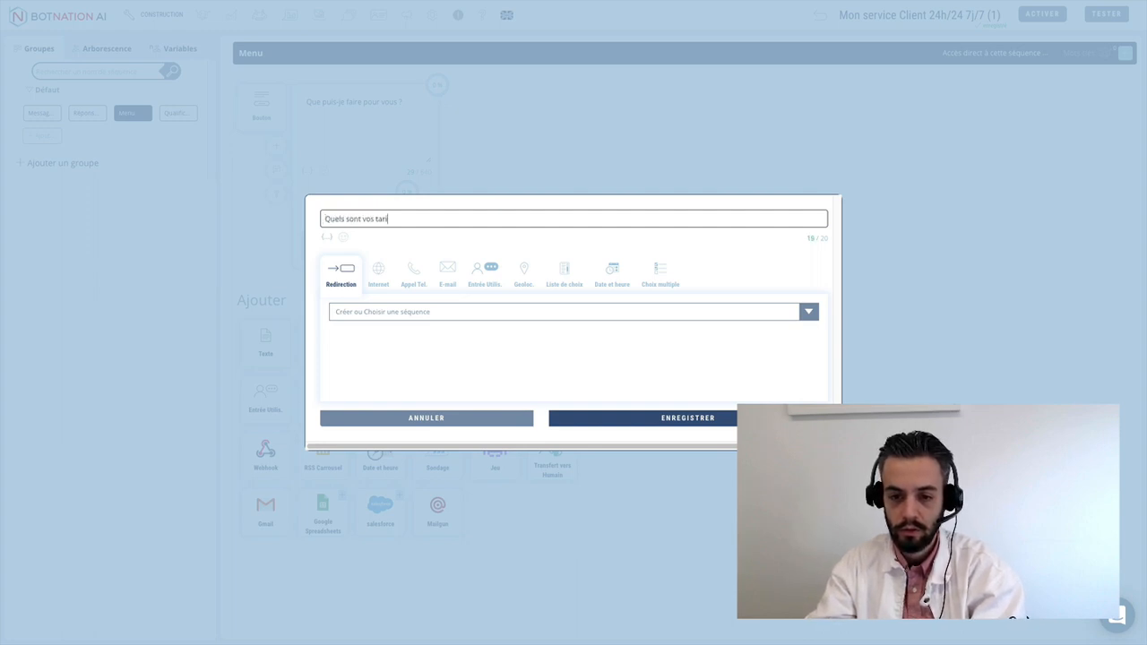
{"action": "key", "text": "BackSpace"}
{"action": "key", "text": "BackSpace"}
{"action": "key", "text": "BackSpace"}
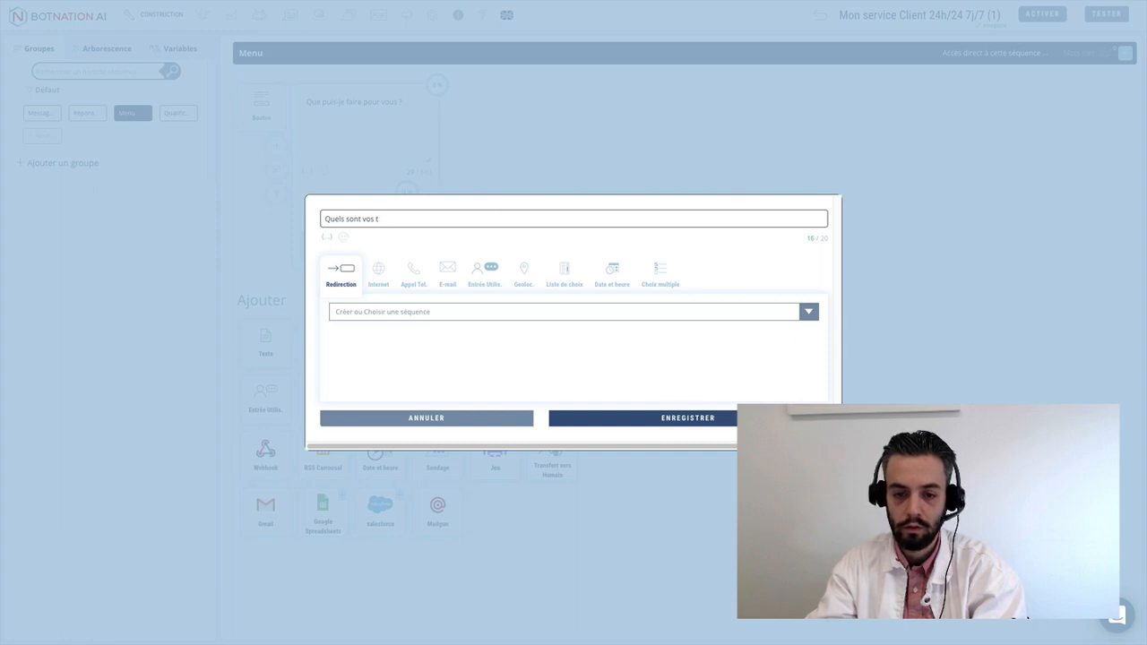
{"action": "key", "text": "BackSpace"}
{"action": "key", "text": "BackSpace"}
{"action": "key", "text": "BackSpace"}
{"action": "key", "text": "BackSpace"}
{"action": "key", "text": "BackSpace"}
{"action": "key", "text": "BackSpace"}
{"action": "key", "text": "BackSpace"}
{"action": "key", "text": "BackSpace"}
{"action": "key", "text": "BackSpace"}
{"action": "key", "text": "BackSpace"}
{"action": "key", "text": "BackSpace"}
{"action": "key", "text": "BackSpace"}
{"action": "key", "text": "BackSpace"}
{"action": "key", "text": "BackSpace"}
{"action": "key", "text": "BackSpace"}
{"action": "key", "text": "BackSpace"}
{"action": "type", "text": "N"}
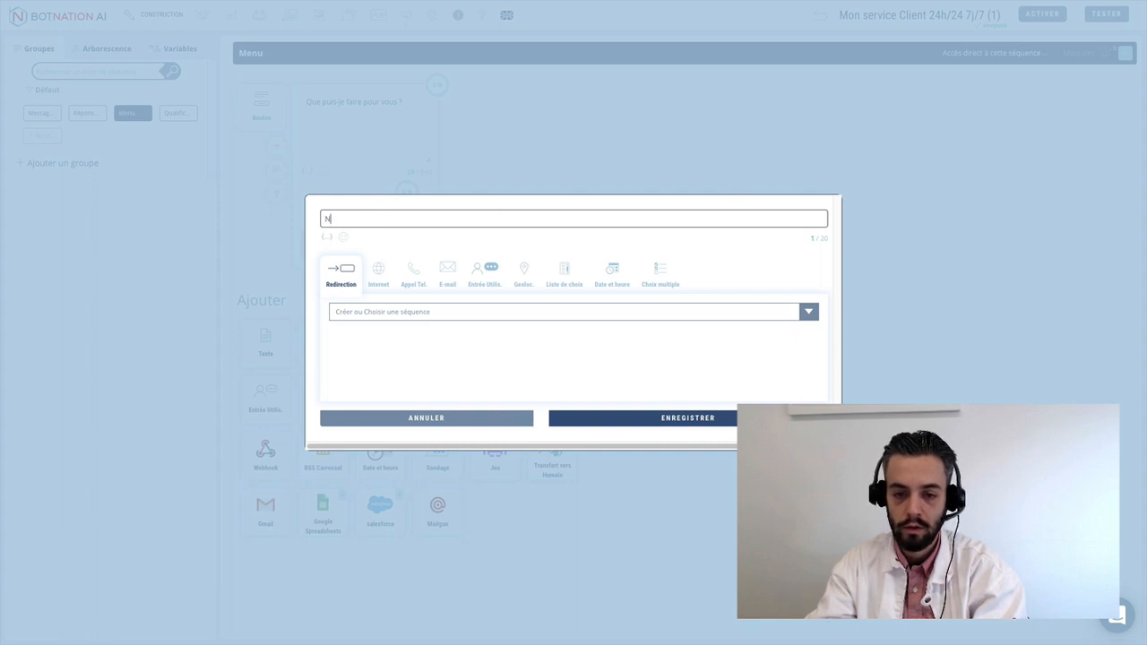
{"action": "type", "text": "os tari"}
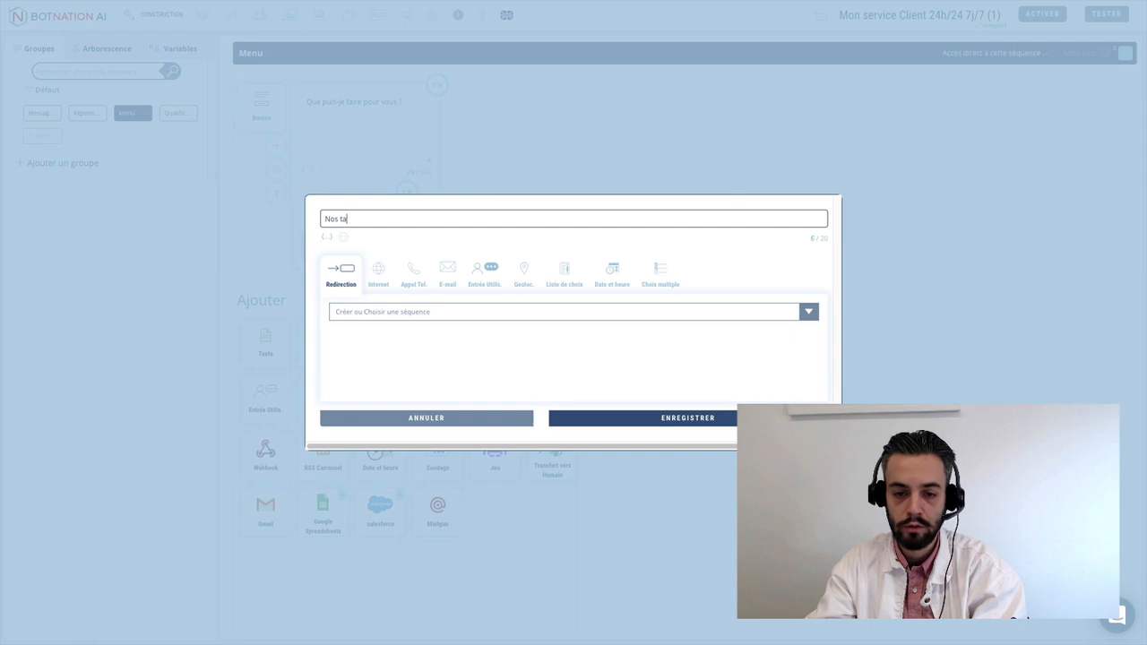
{"action": "key", "text": "BackSpace"}
{"action": "key", "text": "BackSpace"}
{"action": "type", "text": "offres"}
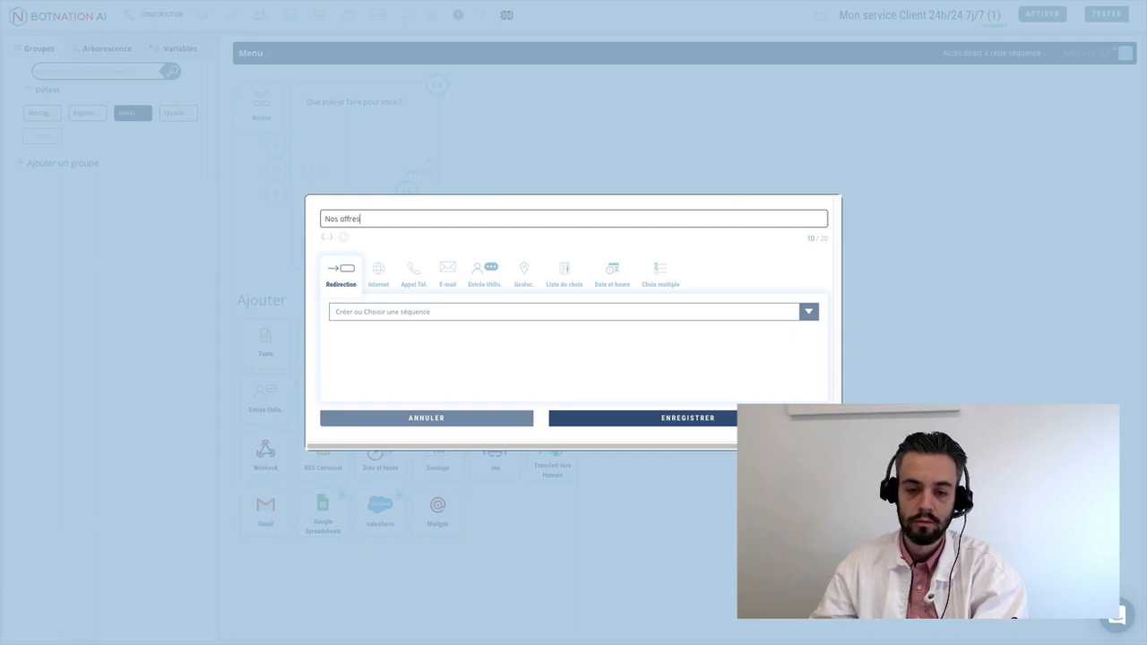
{"action": "left_click", "coordinate": [366, 312]}
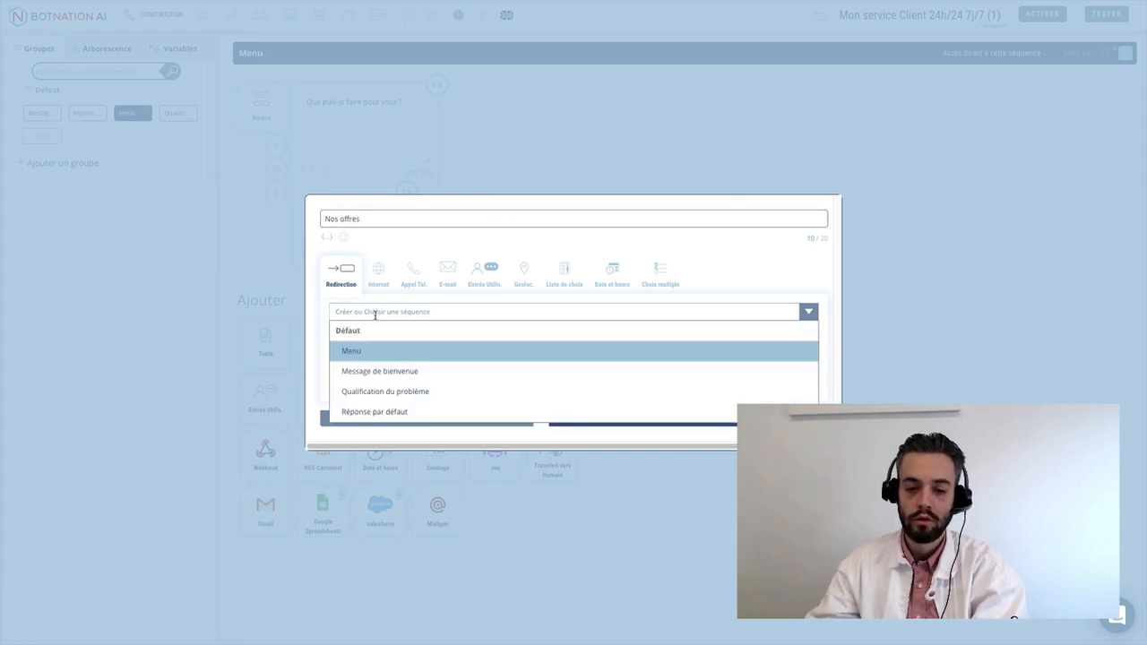
{"action": "type", "text": "Les offr"}
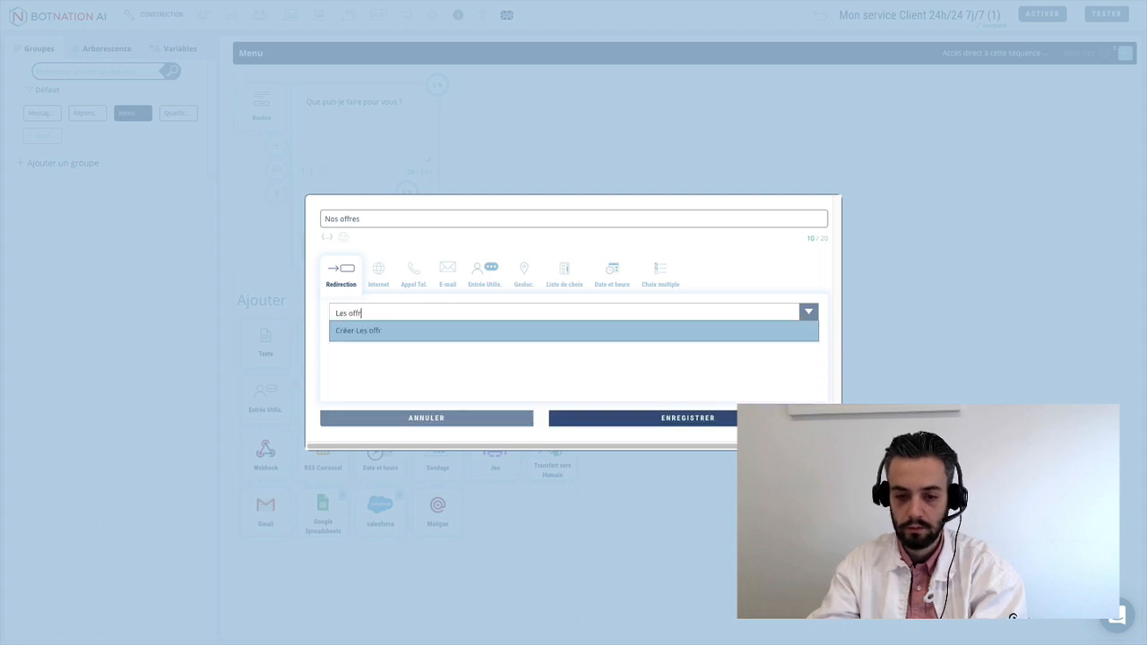
{"action": "type", "text": "es"}
{"action": "left_click", "coordinate": [391, 334]}
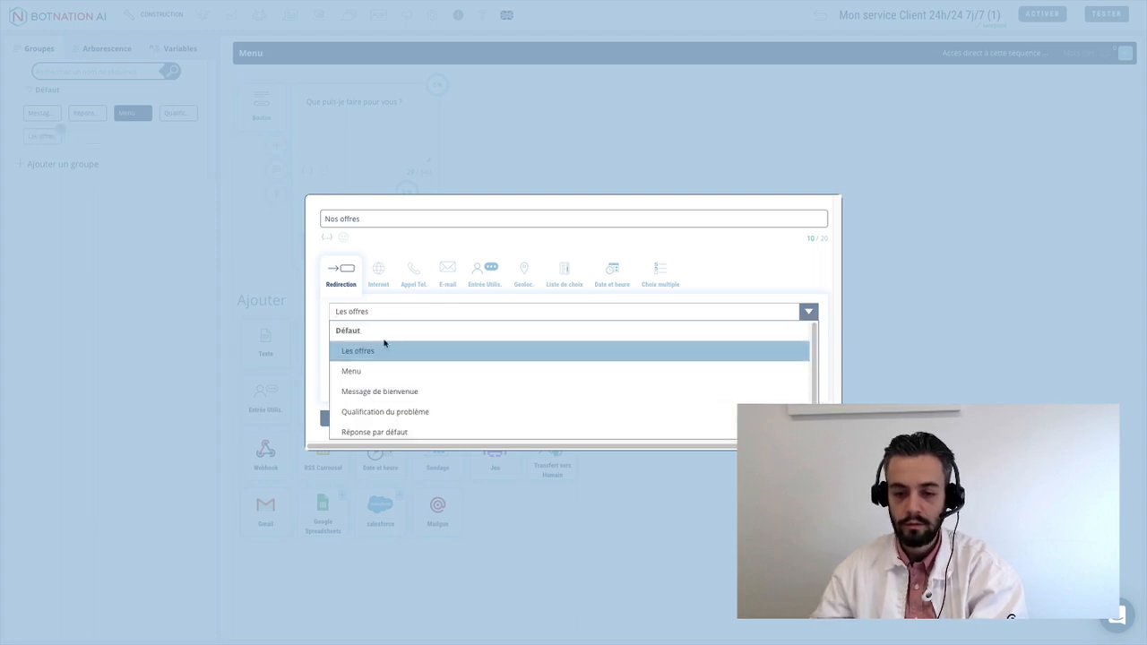
{"action": "left_click", "coordinate": [367, 352]}
{"action": "left_click", "coordinate": [659, 418]}
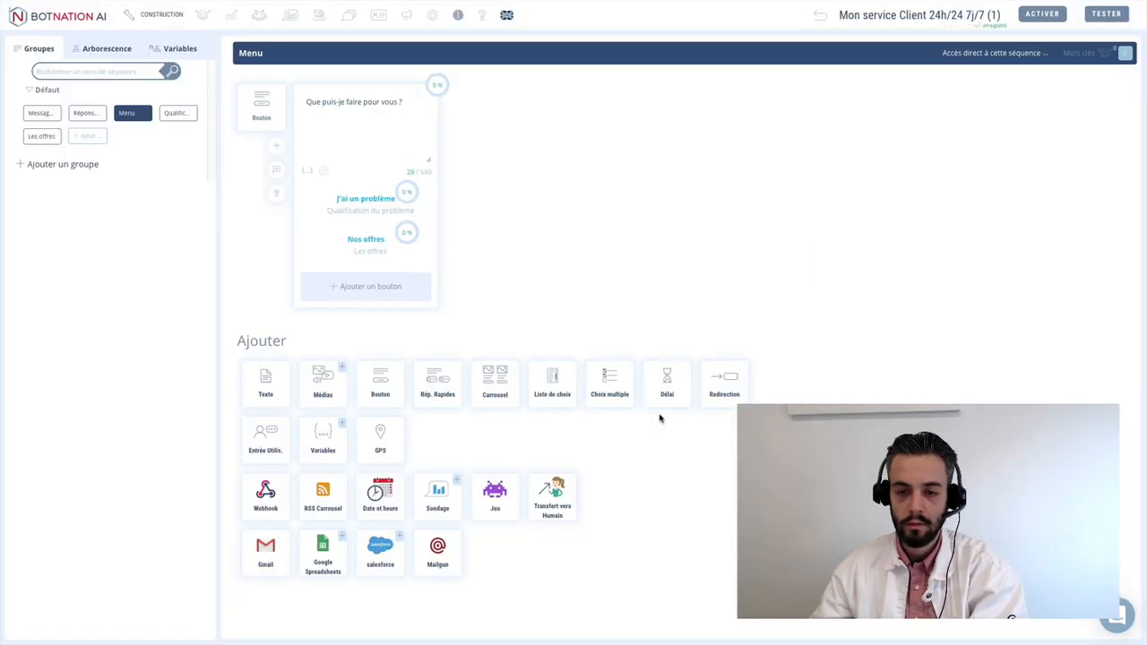
{"action": "left_click", "coordinate": [367, 287]}
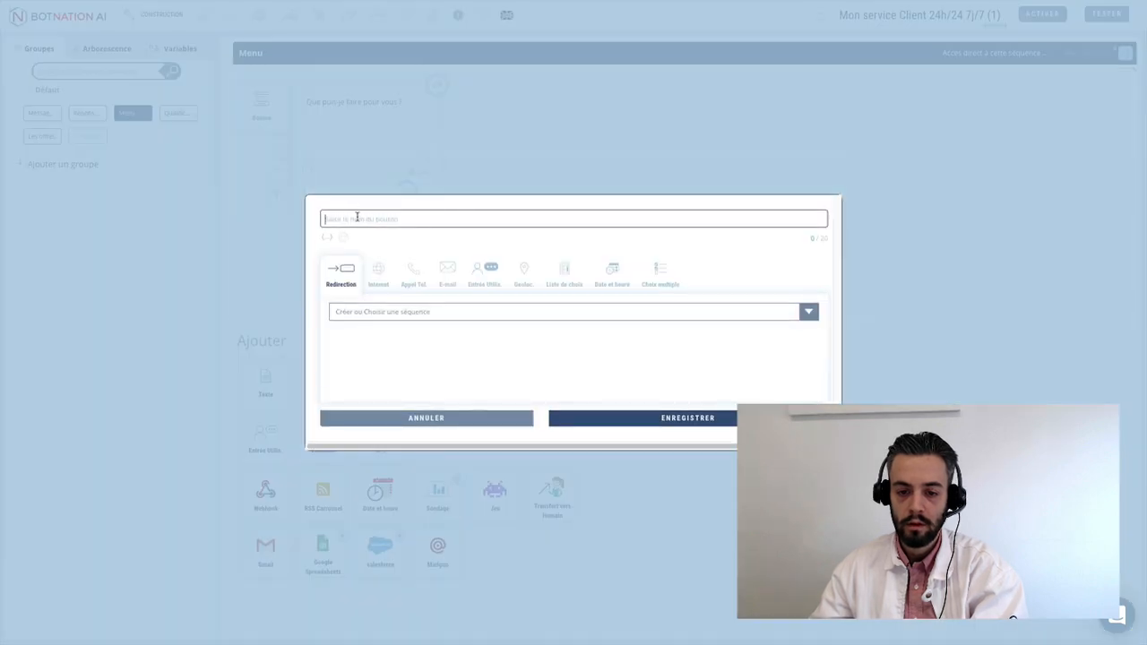
- Add a 'Nous contacter' button that sends an e-mail to the company contact address
{"action": "type", "text": "Nous contac"}
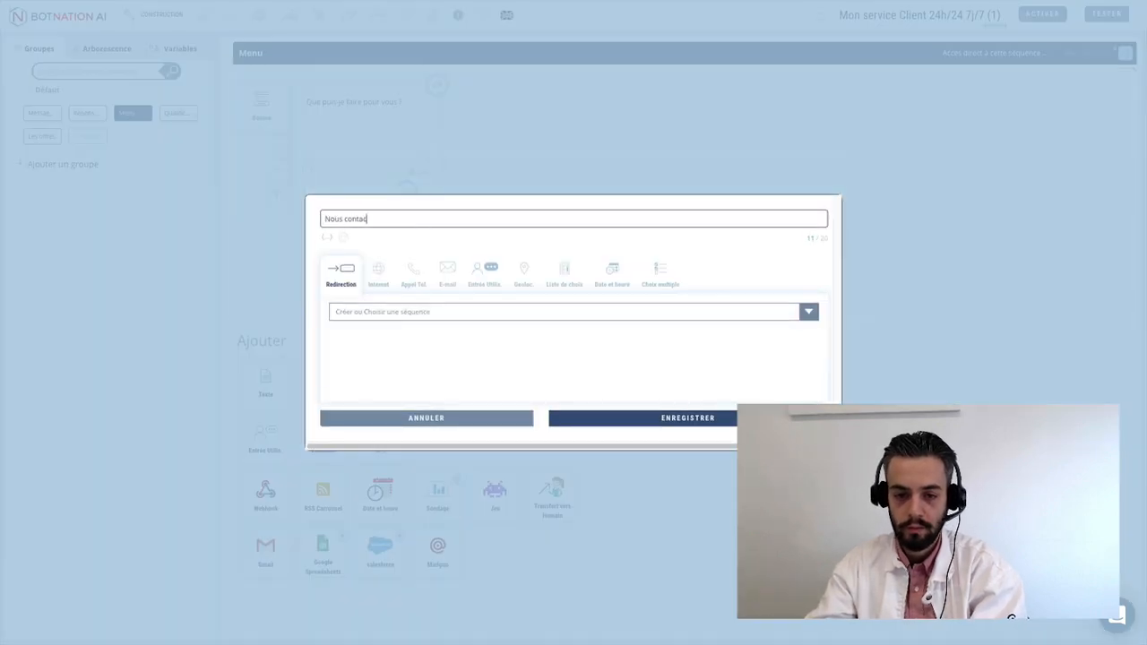
{"action": "type", "text": "ter"}
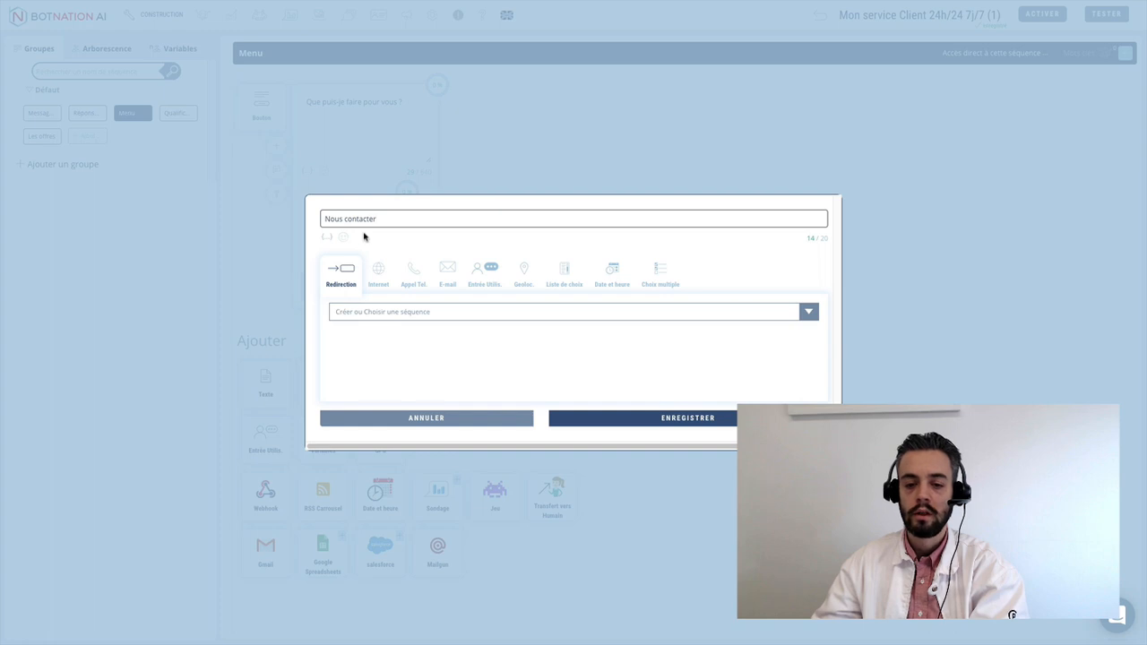
{"action": "left_click", "coordinate": [447, 274]}
{"action": "left_click", "coordinate": [438, 312]}
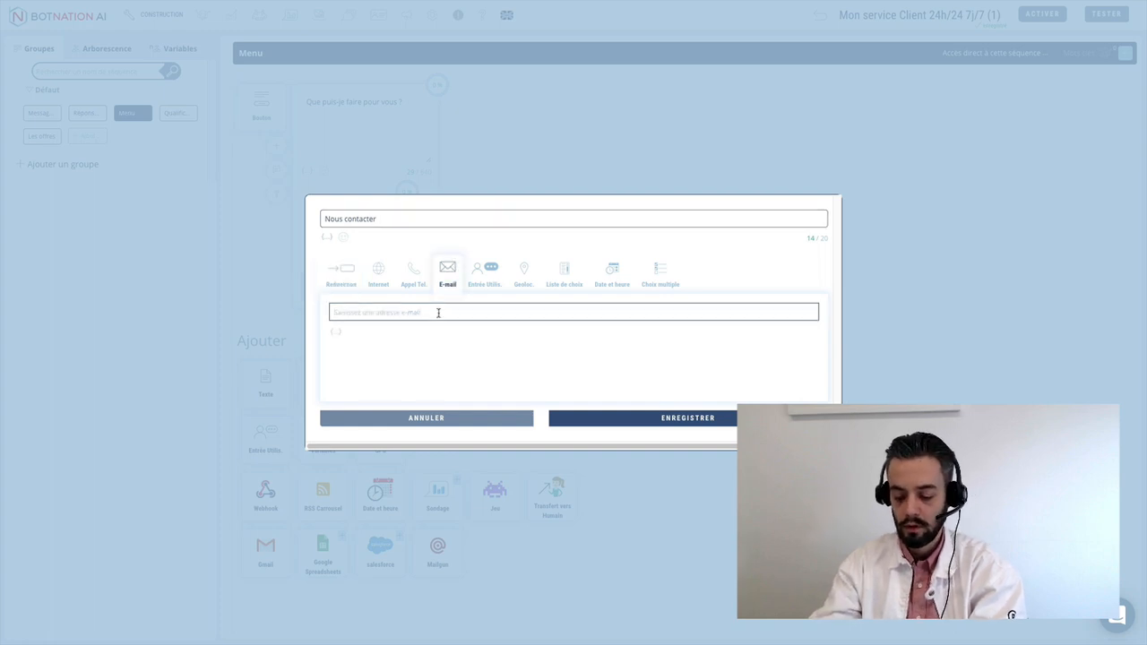
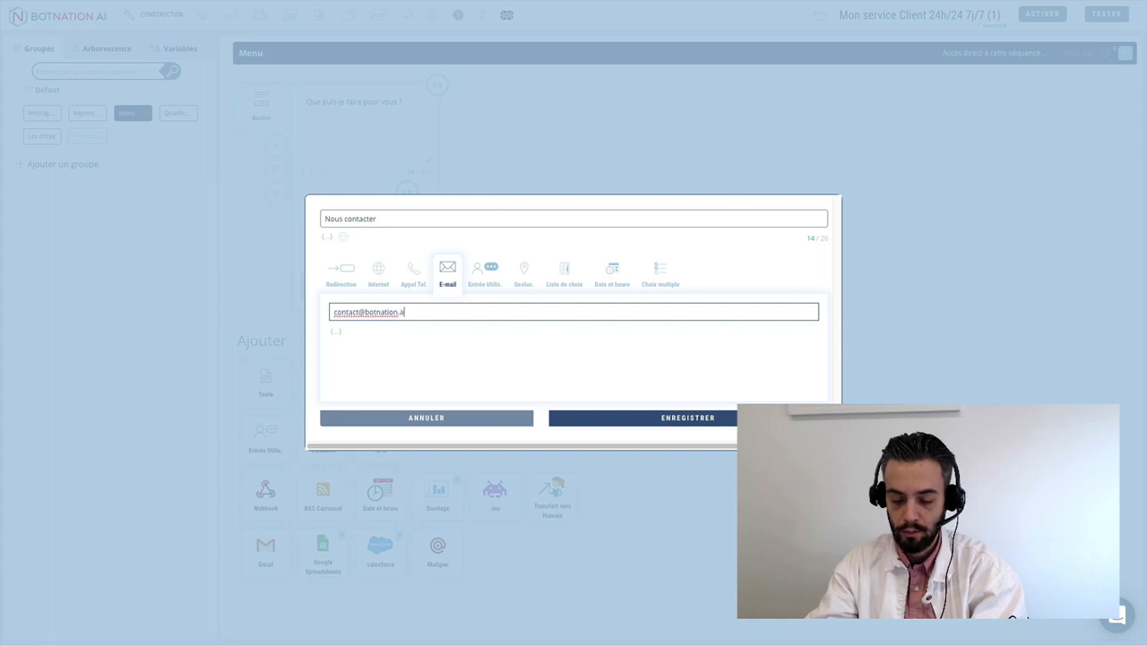
{"action": "left_click", "coordinate": [708, 421]}
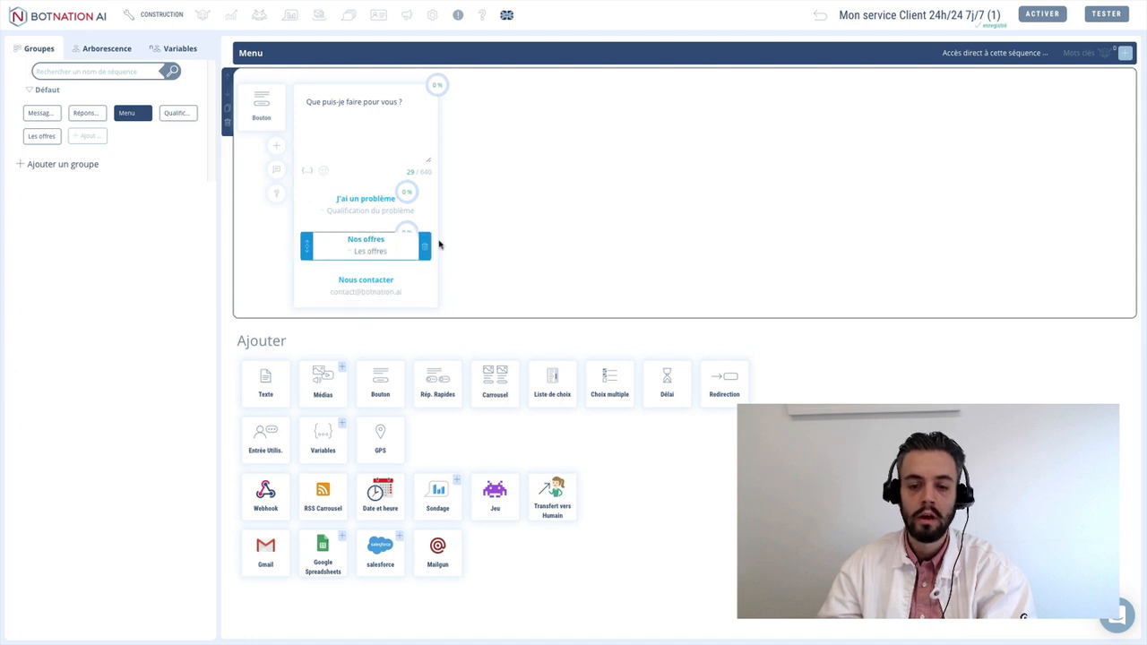
{"action": "left_click", "coordinate": [41, 136]}
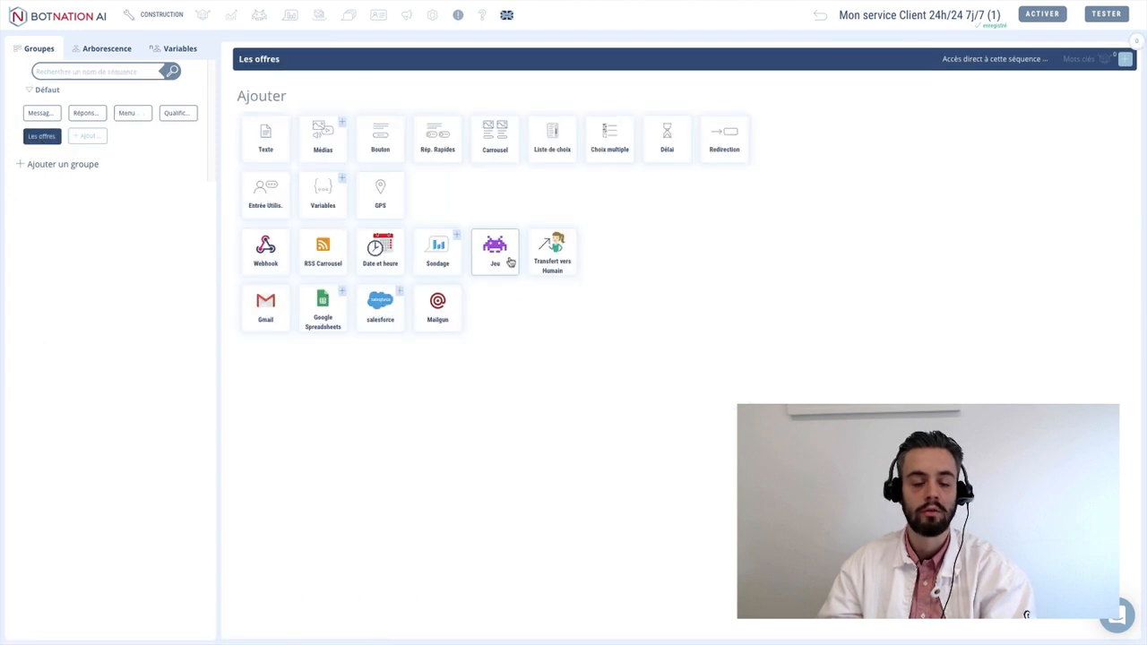
{"action": "left_click", "coordinate": [133, 113]}
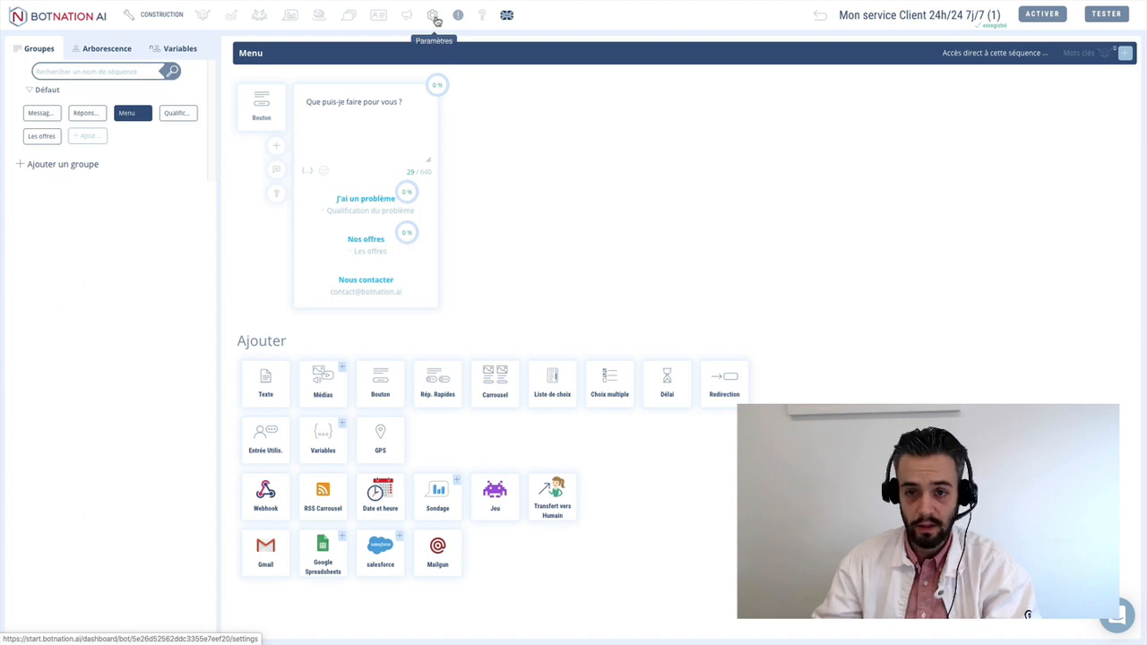
- Open the chatbot settings and keep Message de bienvenue as the welcome sequence
{"action": "left_click", "coordinate": [434, 17]}
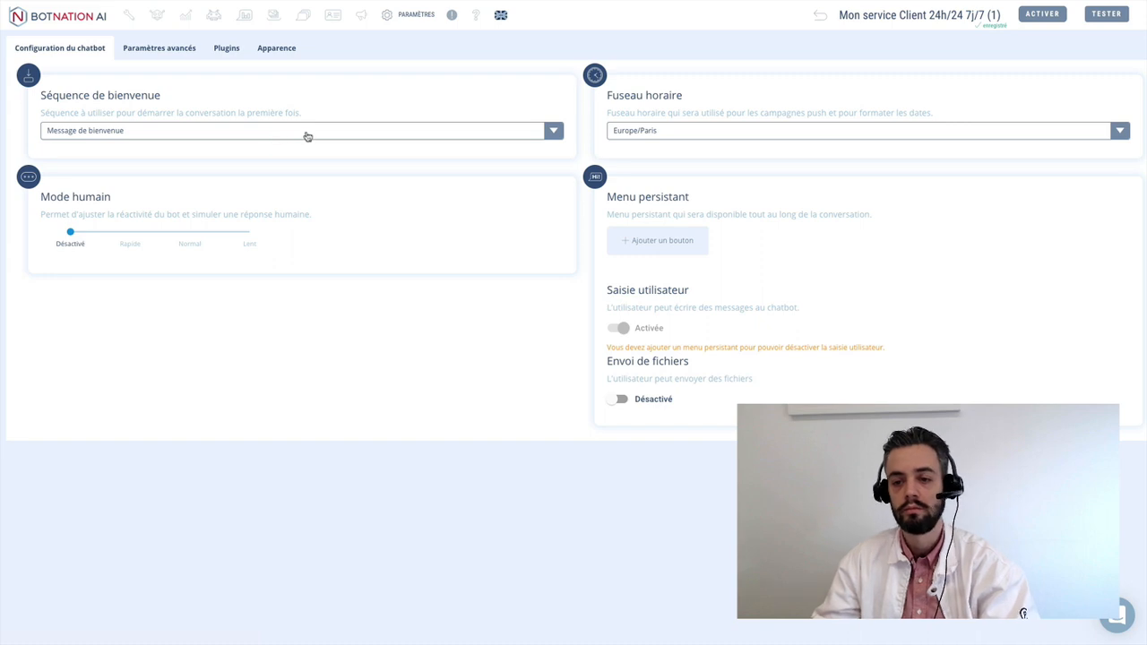
{"action": "left_click", "coordinate": [232, 134]}
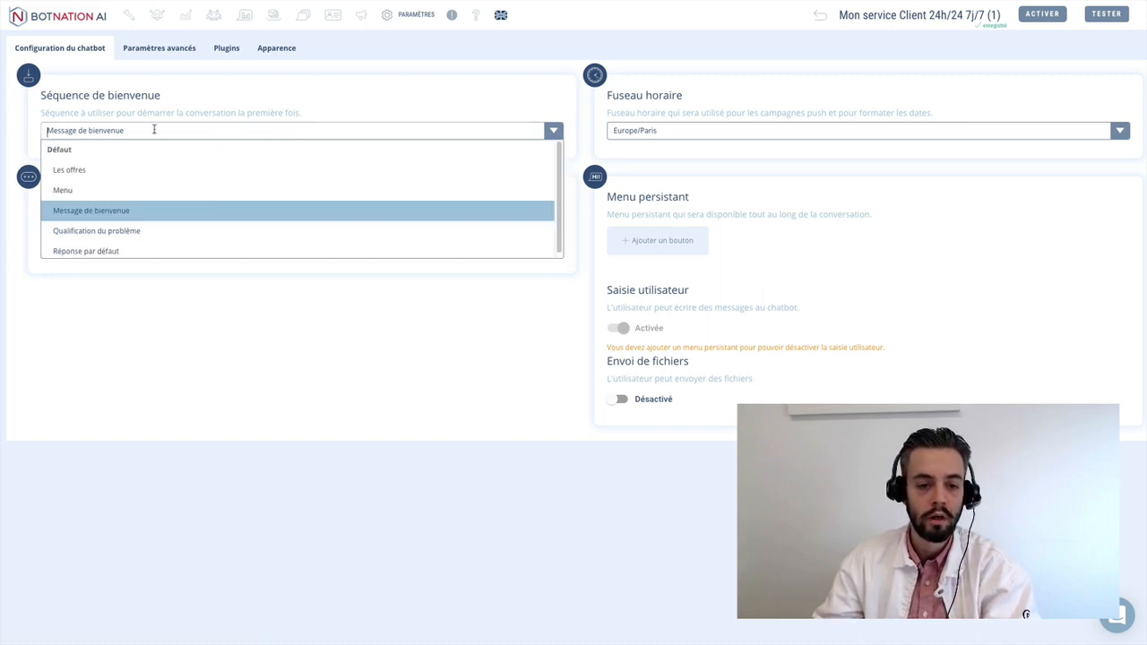
{"action": "left_click", "coordinate": [125, 210]}
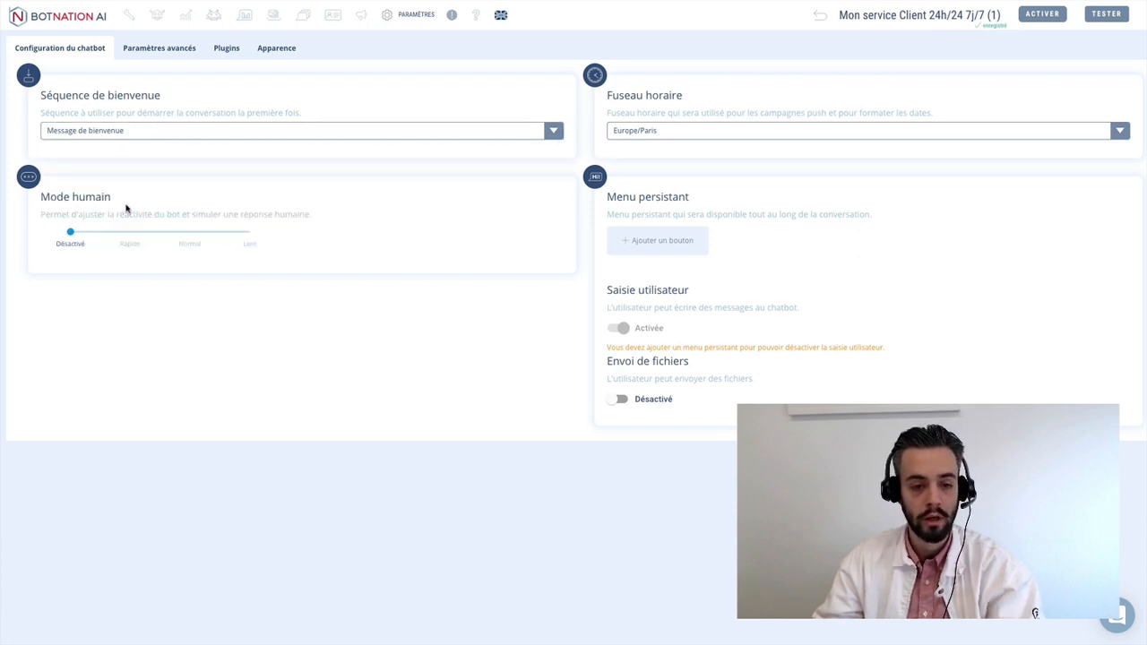
{"action": "left_click_drag", "start_coordinate": [53, 195], "coordinate": [79, 193]}
{"action": "left_click", "coordinate": [130, 209]}
{"action": "left_click", "coordinate": [79, 194]}
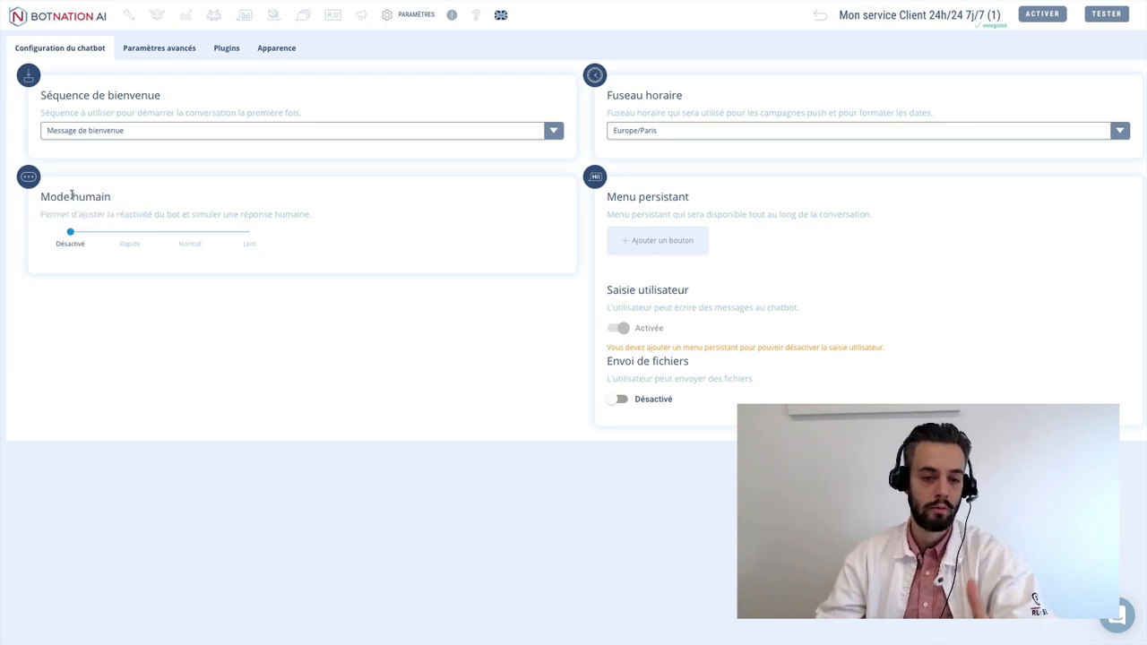
- Turn on human mode and set its speed to Normal
{"action": "left_click", "coordinate": [130, 235]}
{"action": "left_click", "coordinate": [188, 234]}
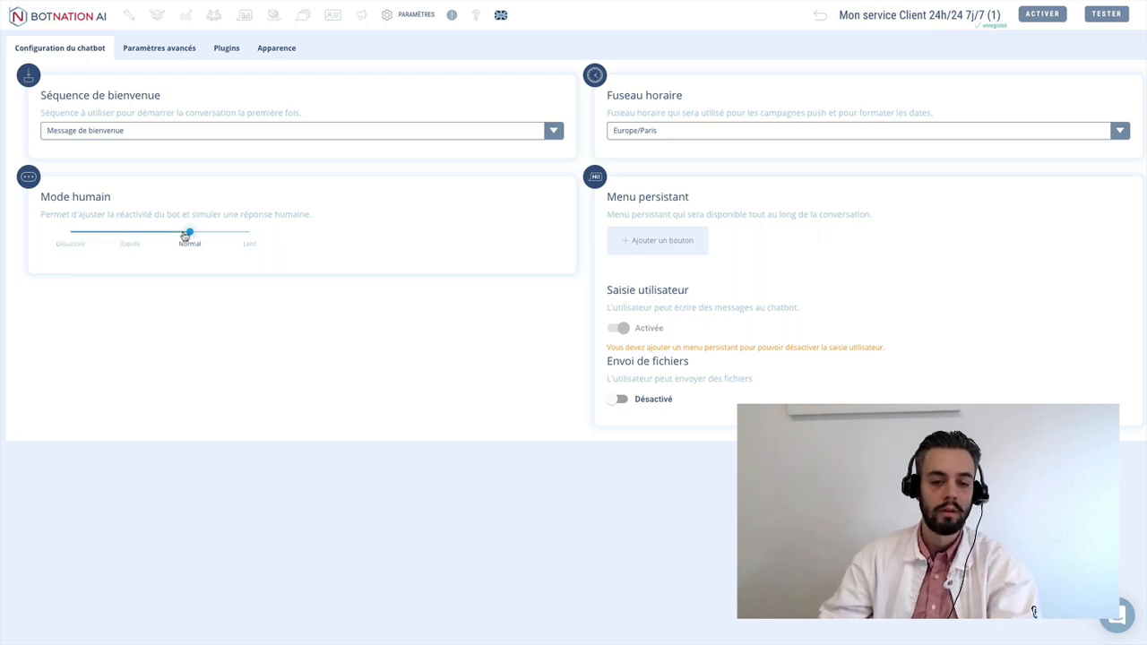
{"action": "left_click", "coordinate": [248, 235]}
{"action": "left_click", "coordinate": [189, 235]}
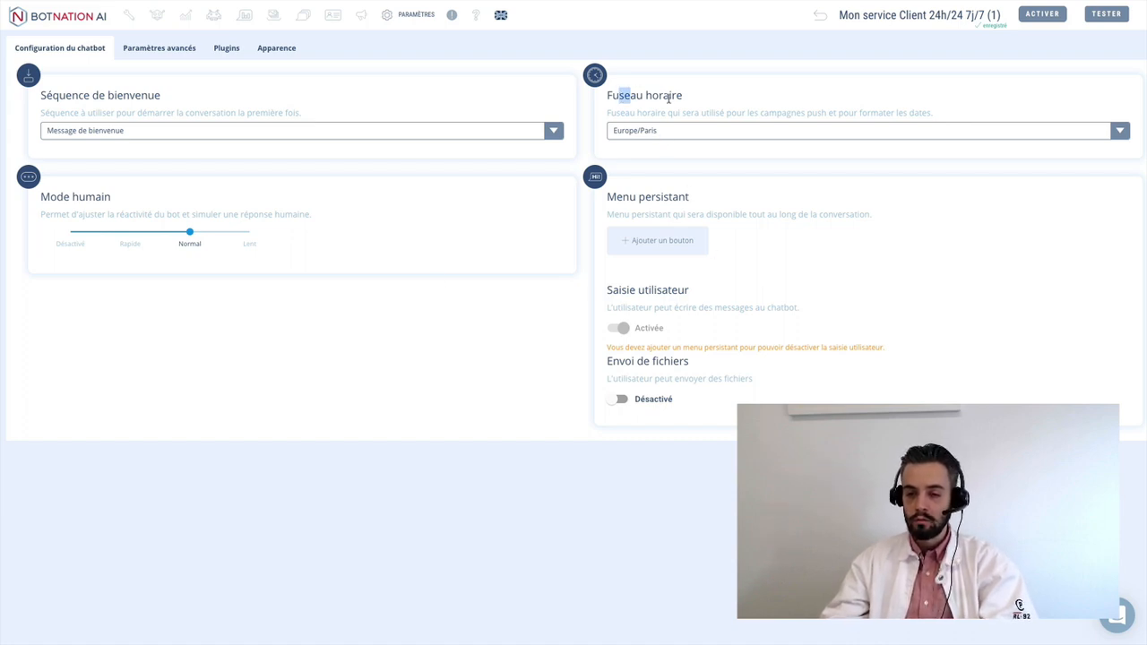
{"action": "left_click", "coordinate": [657, 130]}
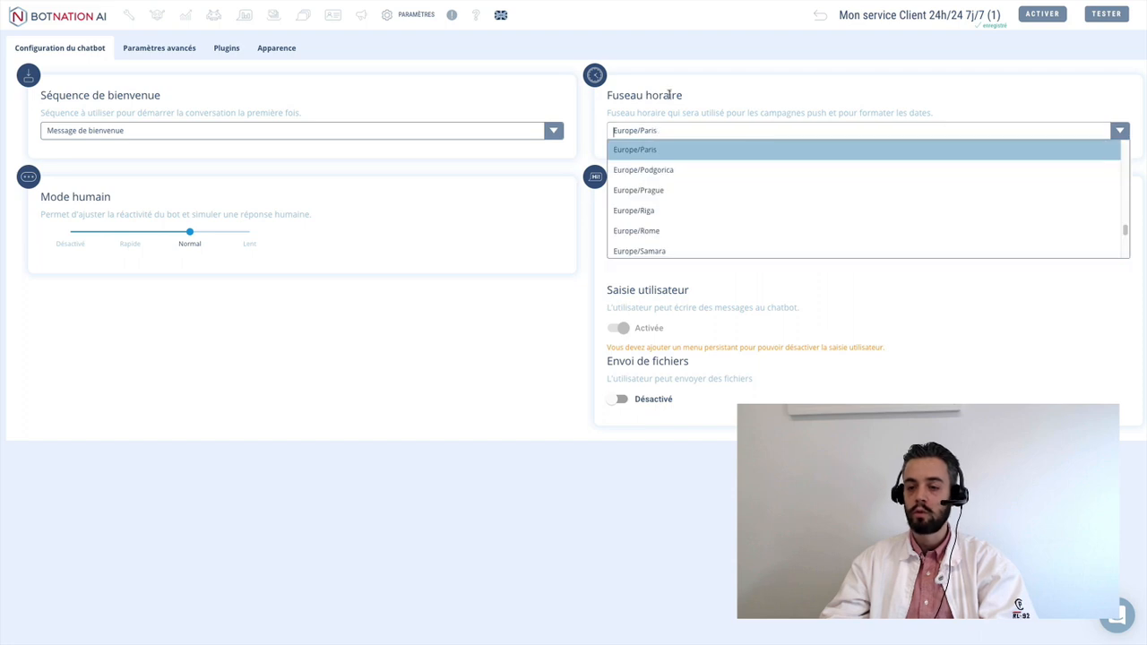
{"action": "left_click", "coordinate": [670, 95]}
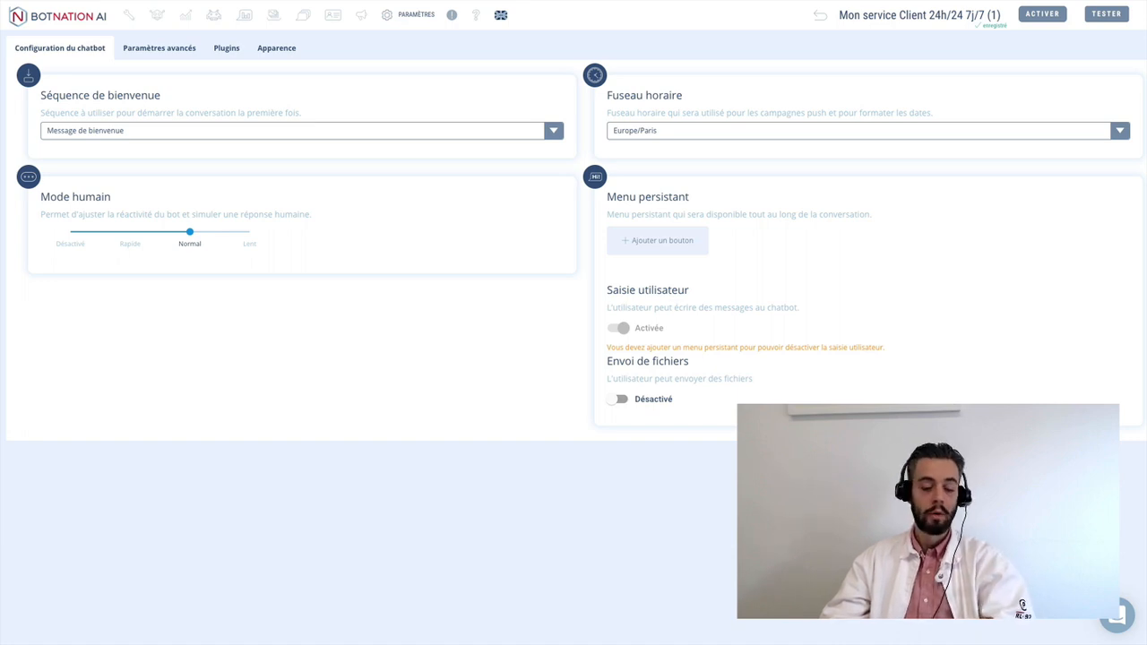
- Add a persistent menu button 'Menu' linked to the Menu sequence
{"action": "left_click", "coordinate": [658, 251]}
{"action": "left_click", "coordinate": [364, 217]}
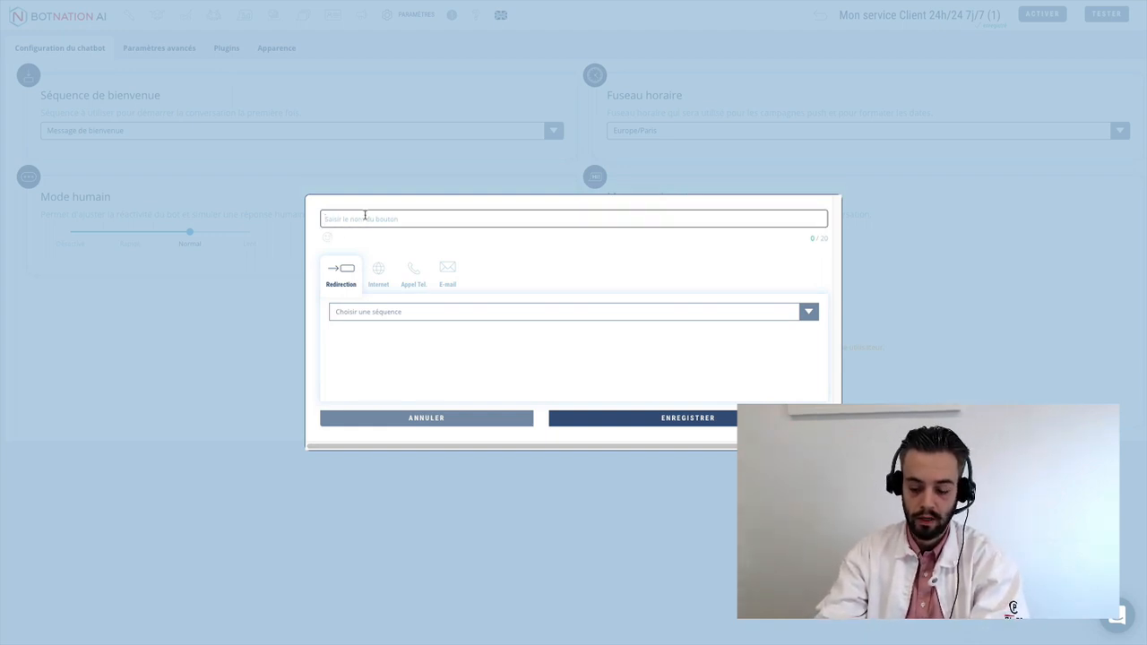
{"action": "type", "text": "M"}
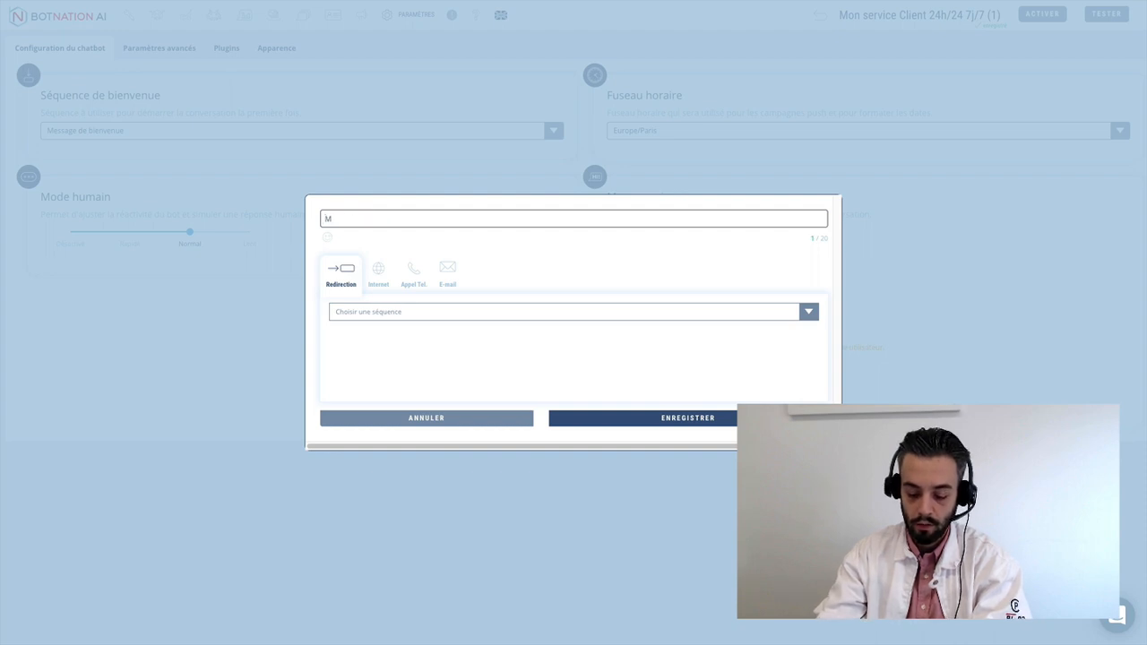
{"action": "type", "text": "enu"}
{"action": "left_click", "coordinate": [399, 313]}
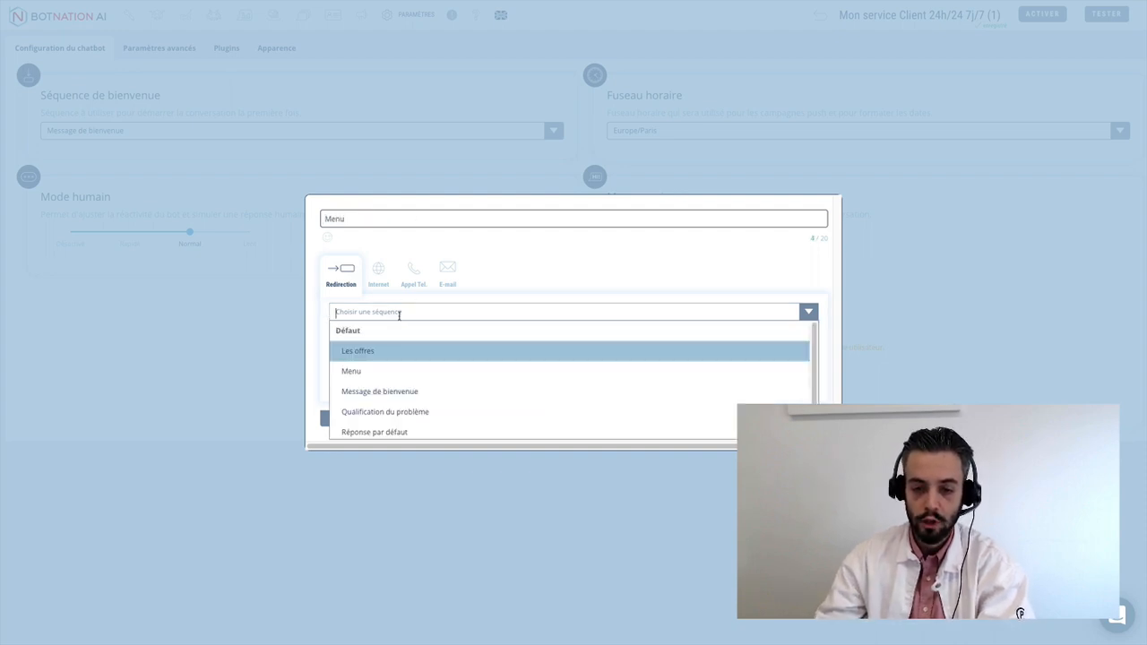
{"action": "left_click", "coordinate": [381, 372]}
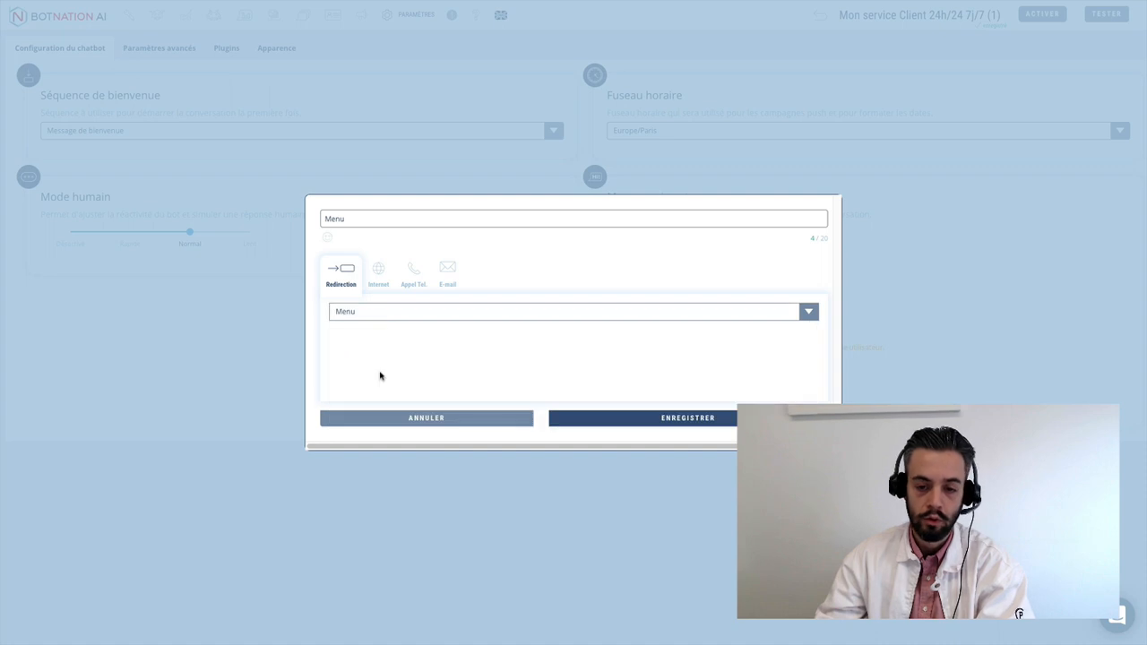
{"action": "left_click", "coordinate": [620, 418]}
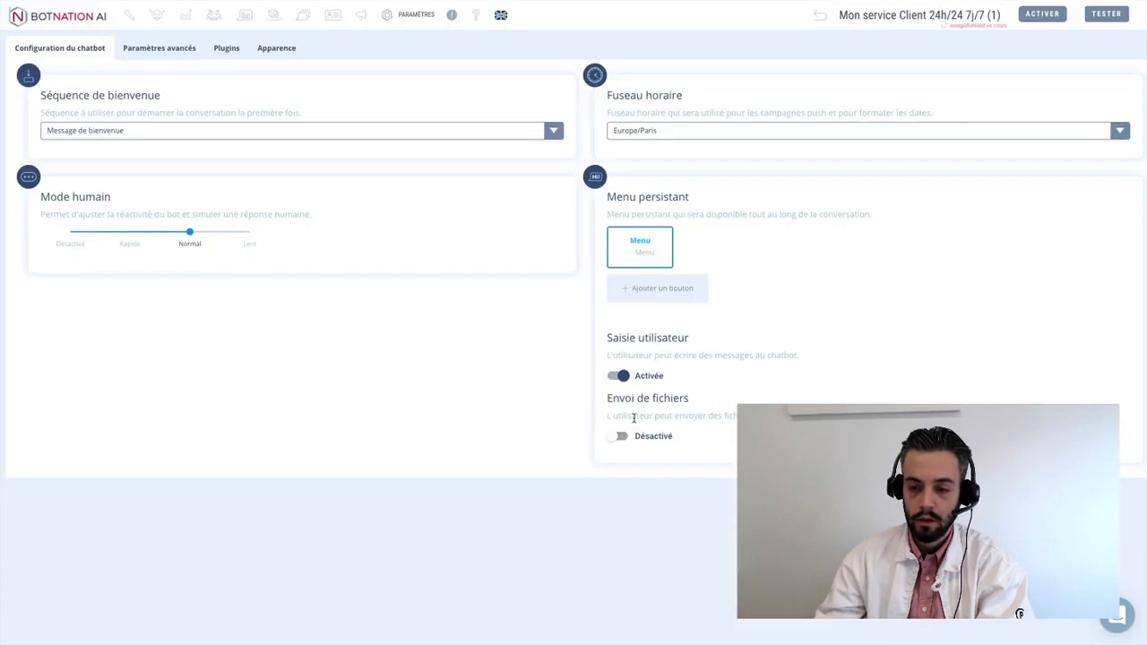
- Add a 'Nos offres' persistent menu button linked to the Les offres sequence
{"action": "left_click", "coordinate": [649, 290]}
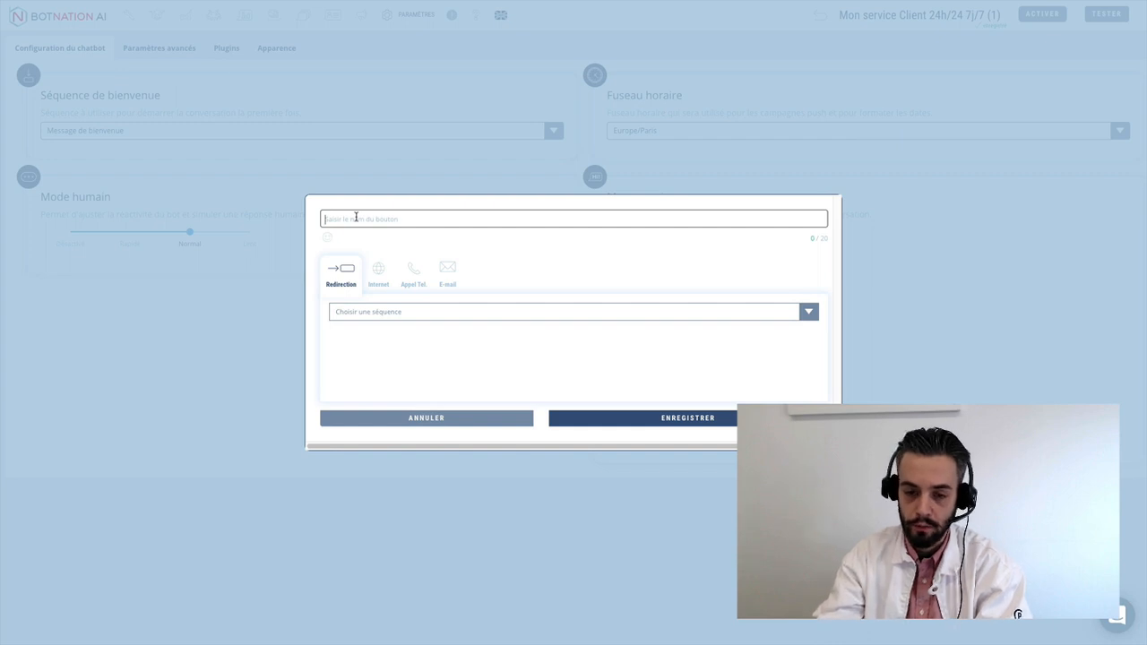
{"action": "type", "text": "L"}
{"action": "key", "text": "BackSpace"}
{"action": "type", "text": "No"}
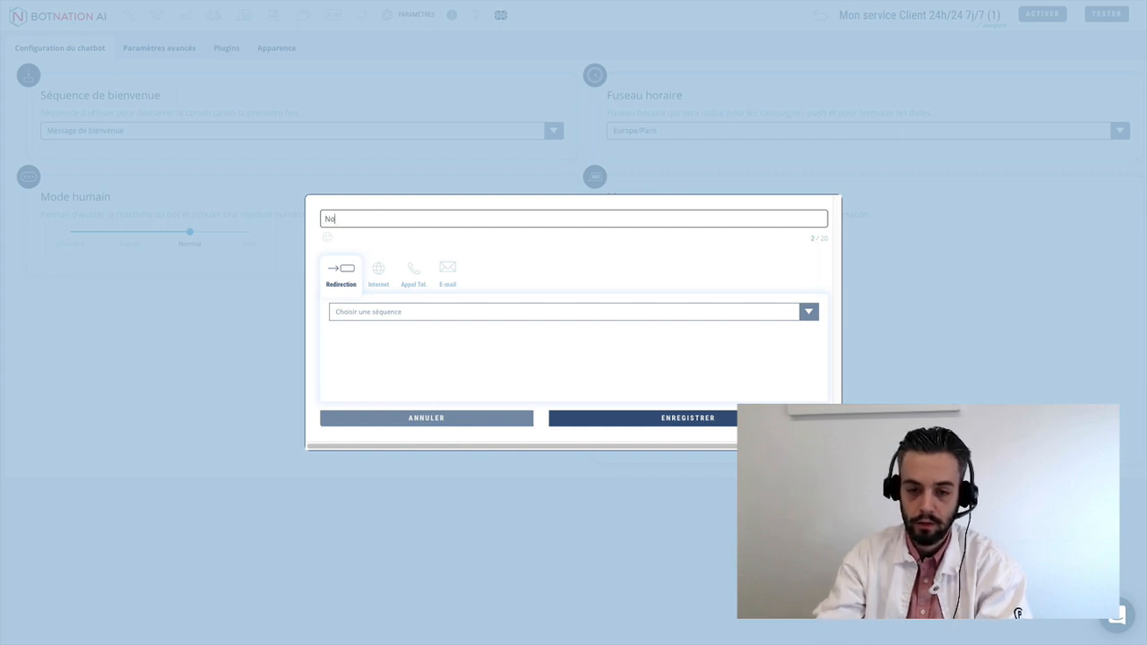
{"action": "type", "text": "s offres"}
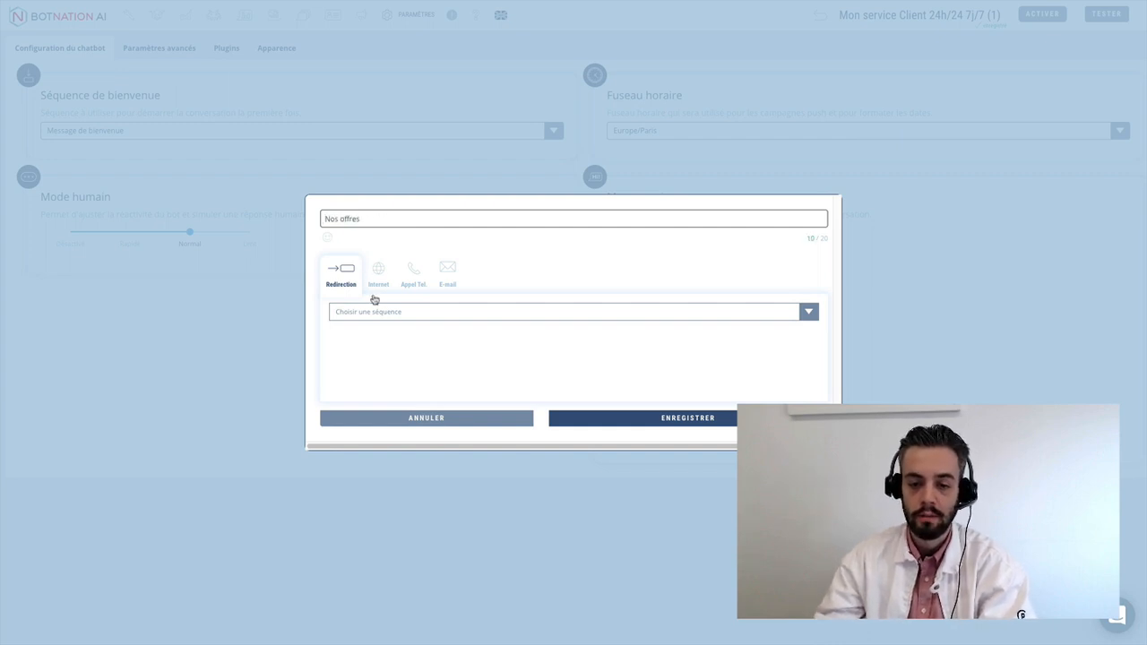
{"action": "left_click", "coordinate": [374, 310]}
{"action": "left_click", "coordinate": [381, 354]}
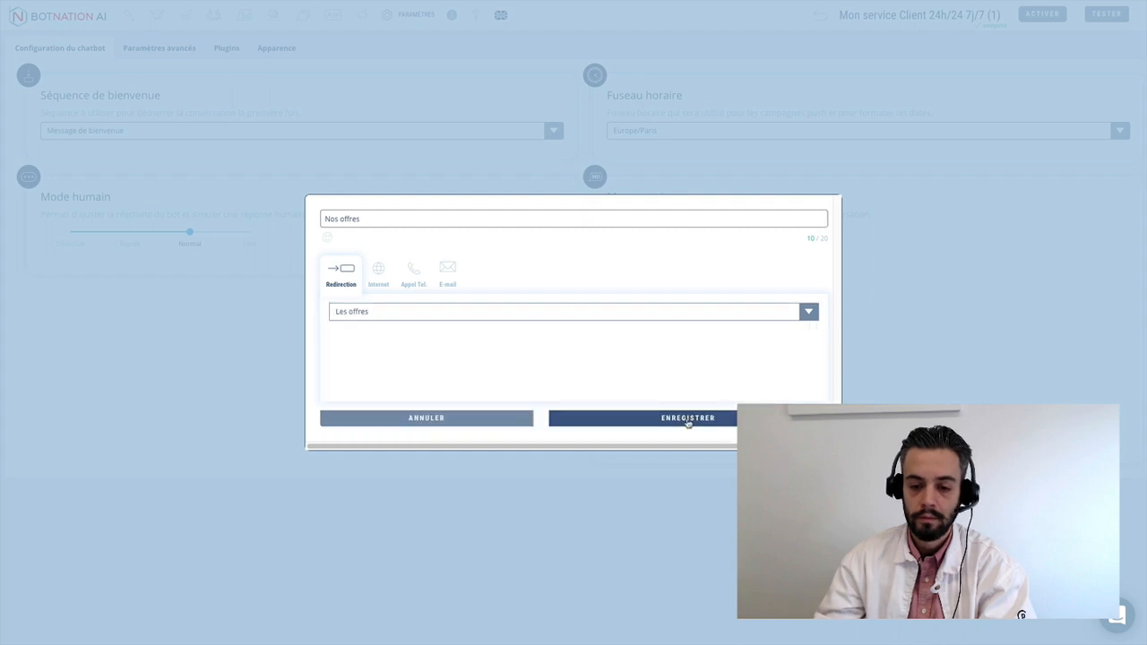
{"action": "left_click", "coordinate": [686, 418]}
- Add a 'Nous appeler' button that phones the company's number
{"action": "left_click", "coordinate": [654, 338]}
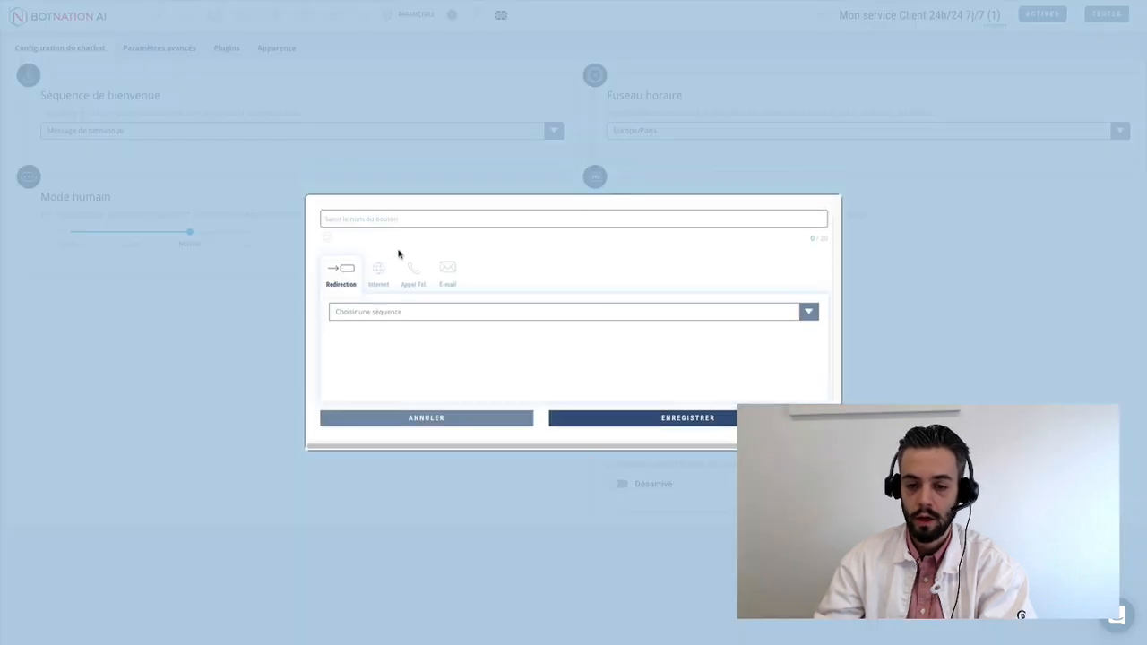
{"action": "left_click", "coordinate": [380, 217]}
{"action": "type", "text": "Nou"}
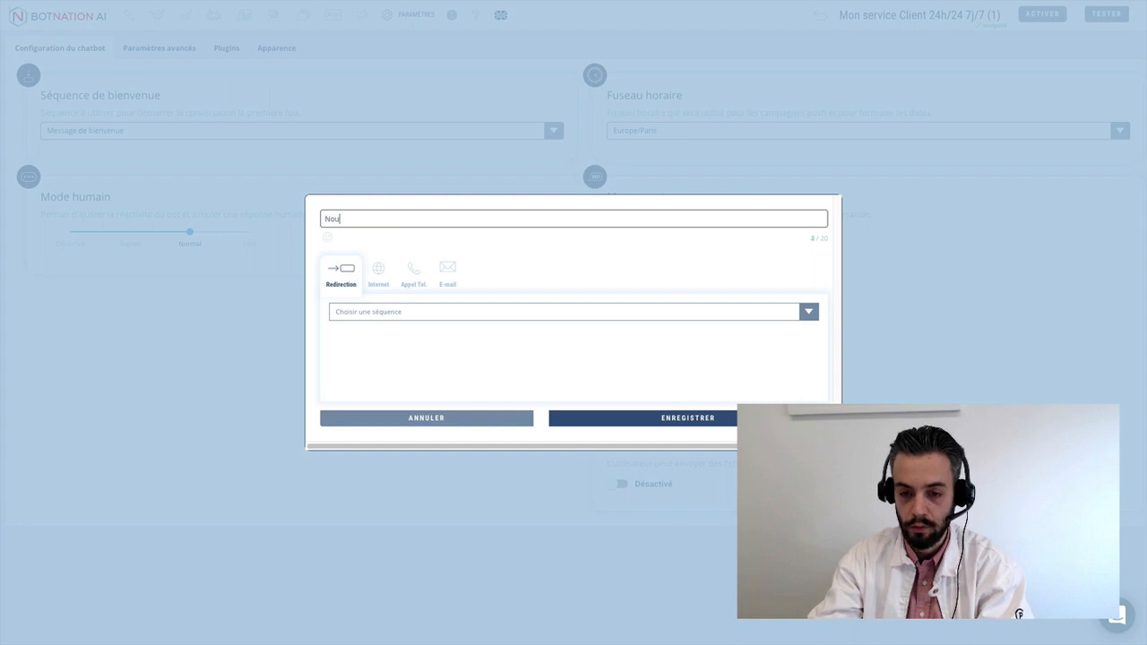
{"action": "type", "text": "s appeler"}
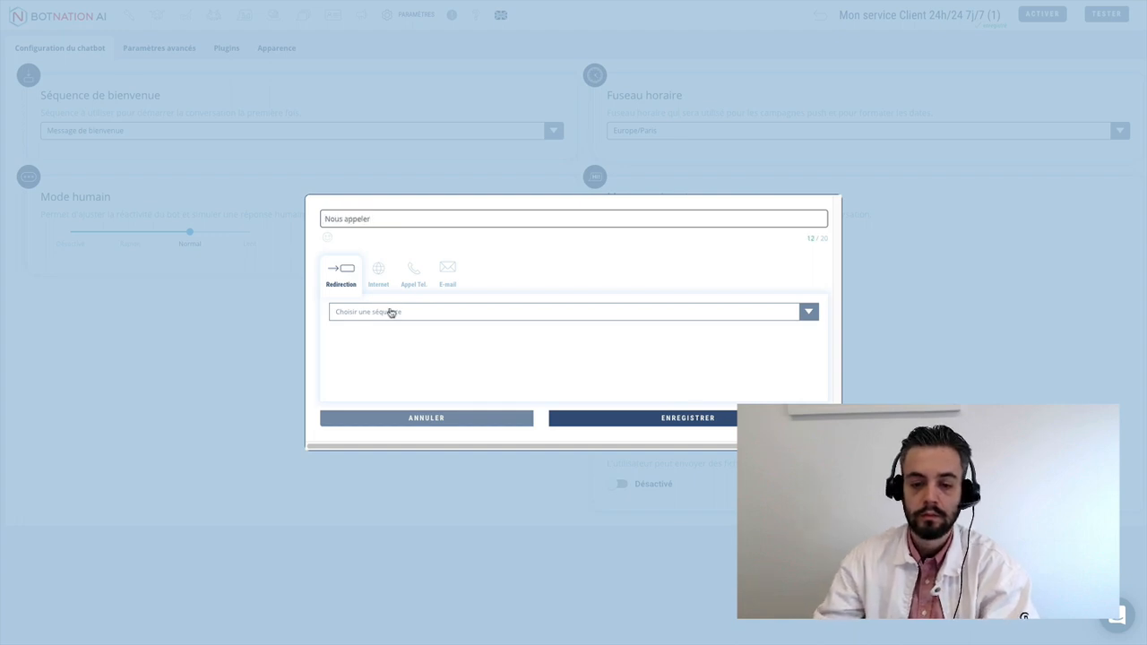
{"action": "left_click", "coordinate": [389, 310]}
{"action": "left_click", "coordinate": [418, 278]}
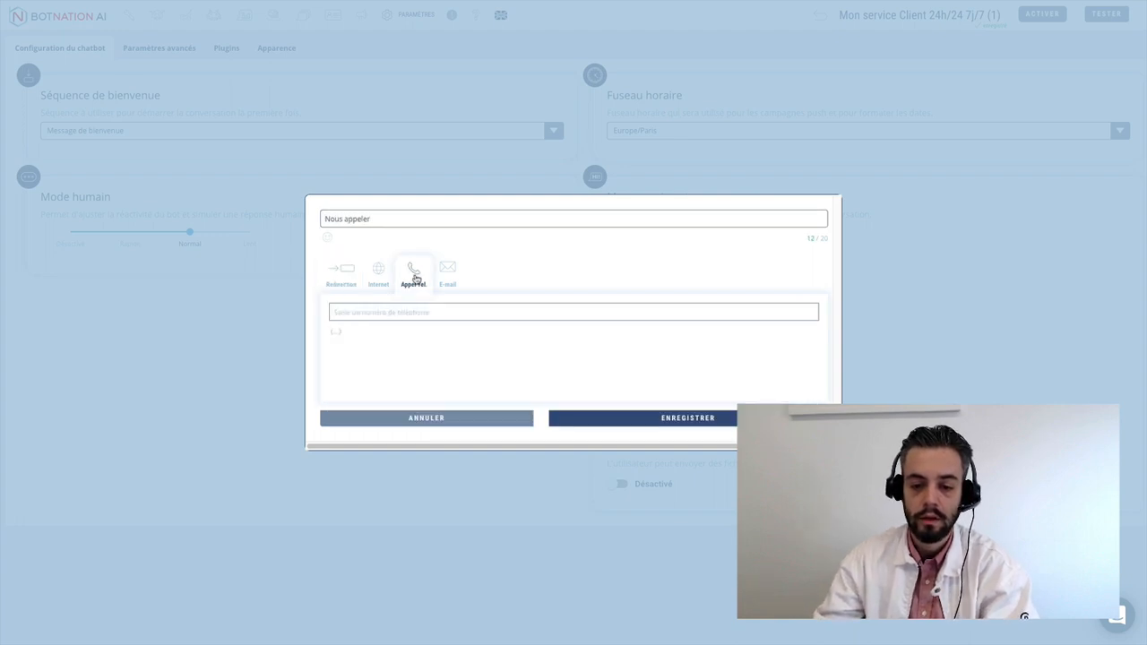
{"action": "left_click", "coordinate": [400, 312]}
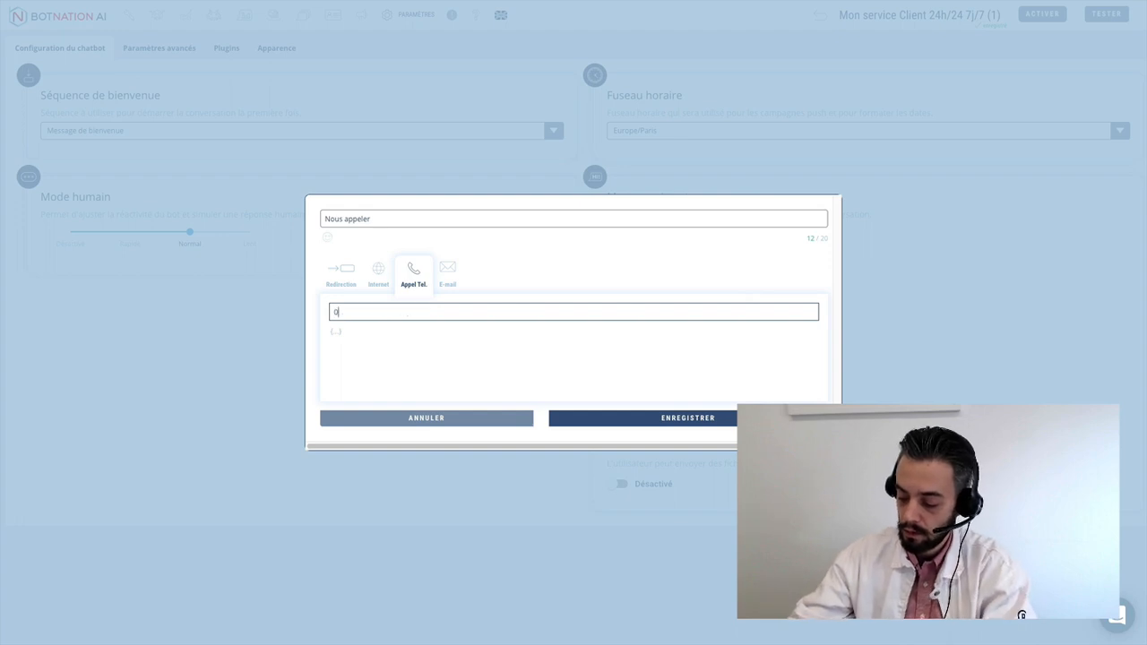
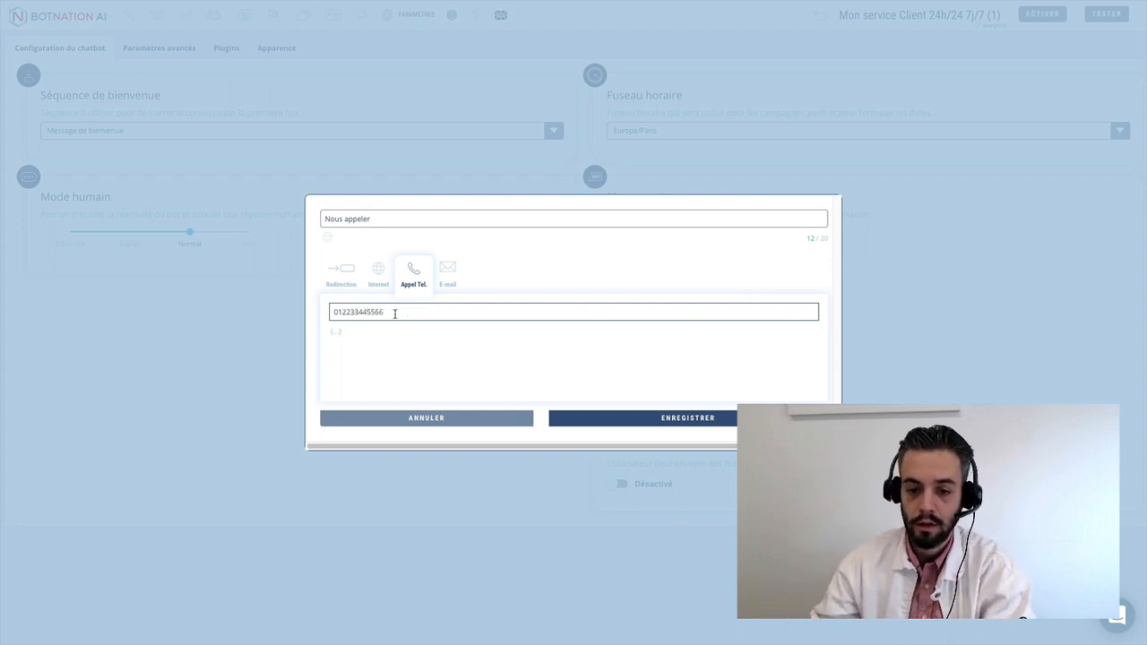
{"action": "left_click", "coordinate": [678, 418]}
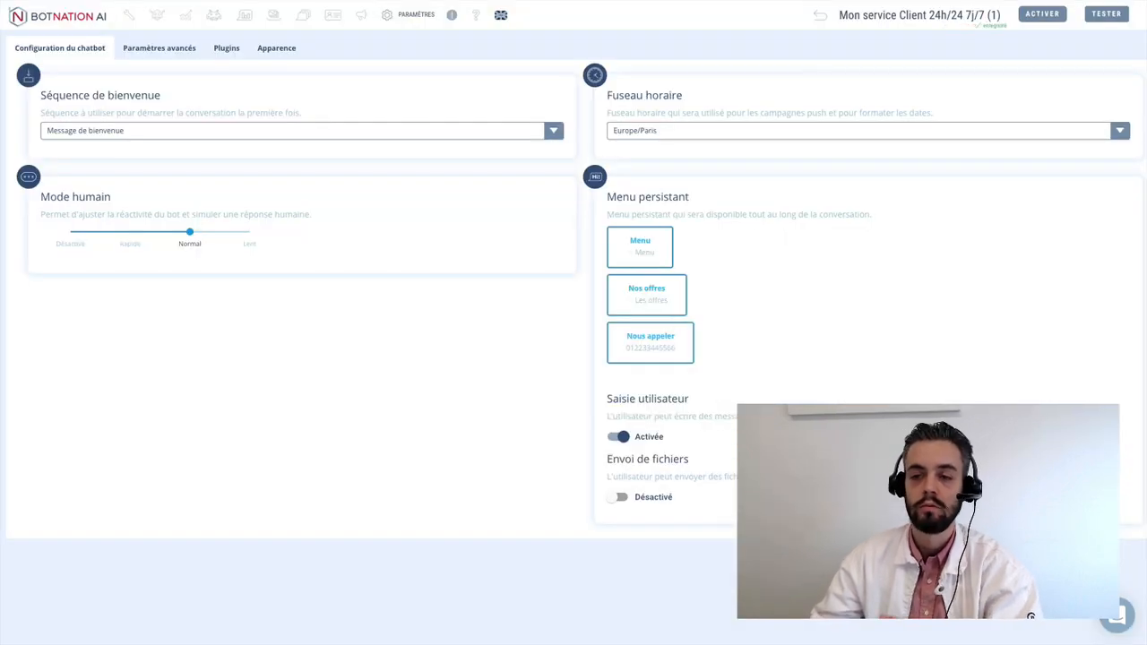
- Look through Paramètres avancés and Plugins, then reach the Apparence settings
{"action": "left_click", "coordinate": [147, 53]}
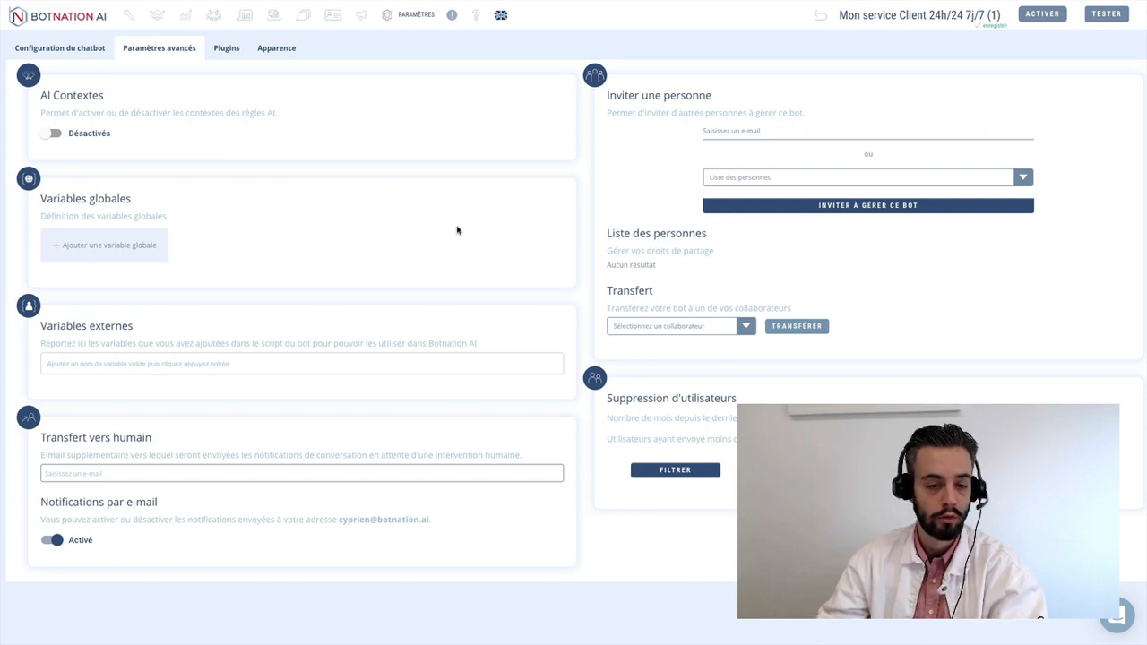
{"action": "left_click", "coordinate": [220, 49]}
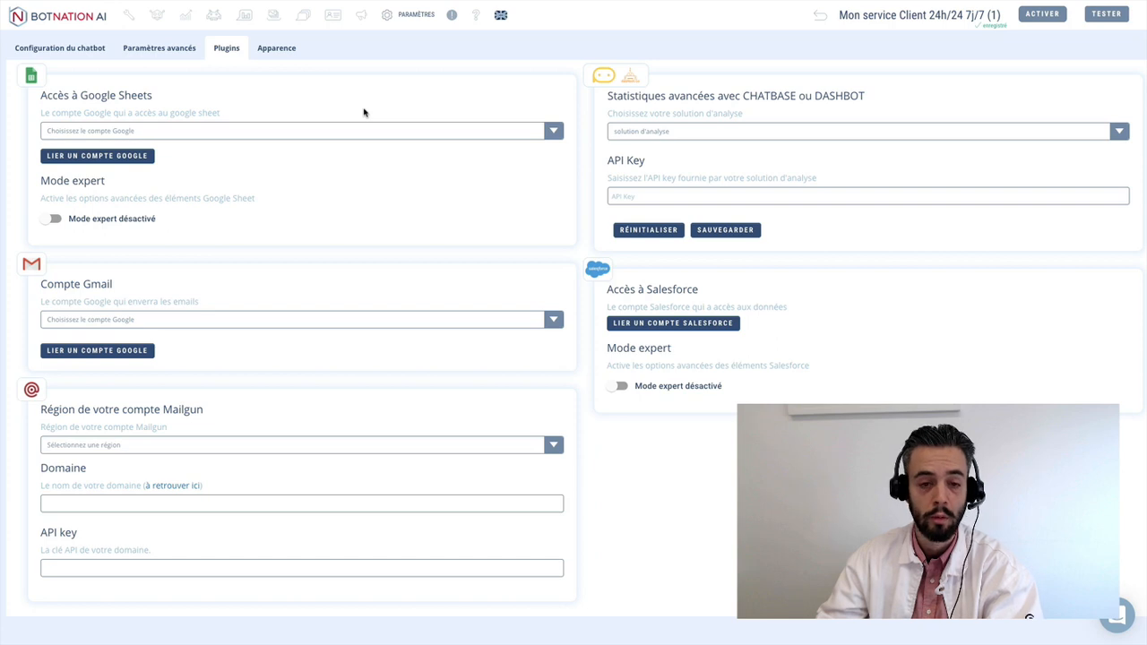
{"action": "left_click", "coordinate": [287, 59]}
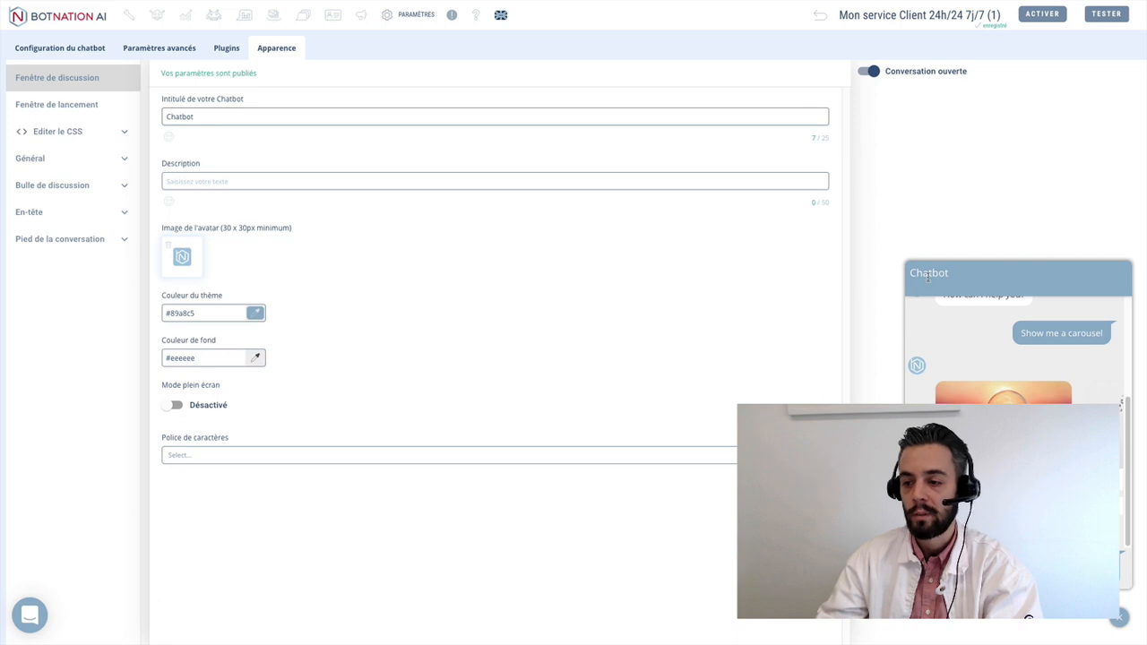
- Retitle the chatbot 'Mon service client', describe it 'Je suis disponible 24h/24 pour vous', and publish
{"action": "left_click", "coordinate": [221, 115]}
{"action": "double_click", "coordinate": [221, 115]}
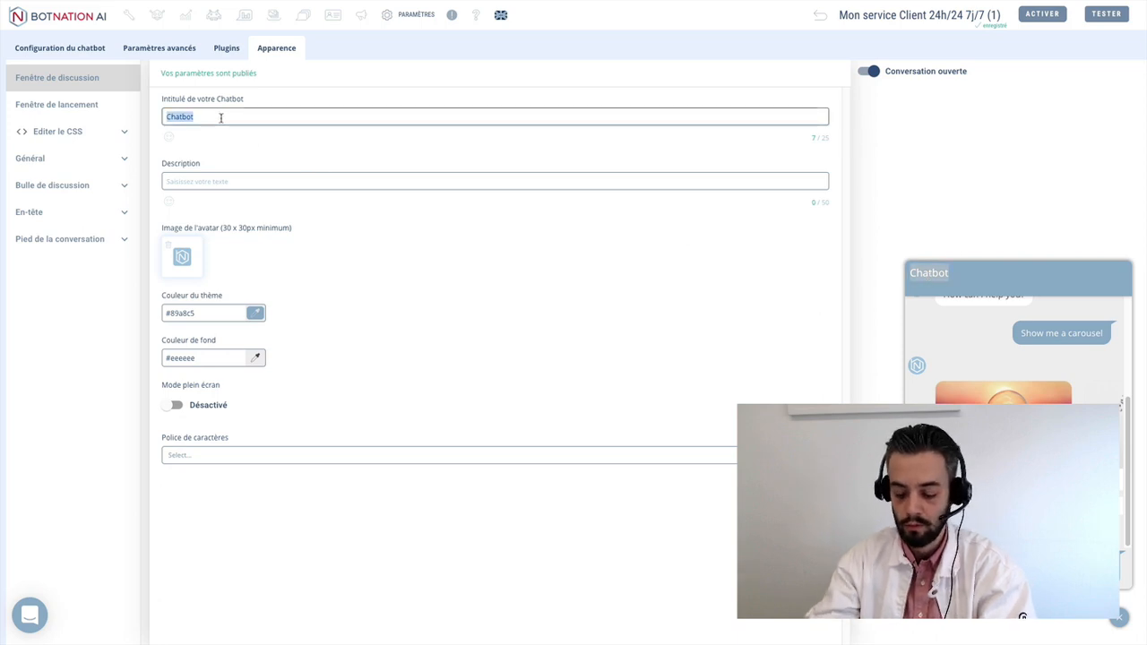
{"action": "type", "text": "Mon service "}
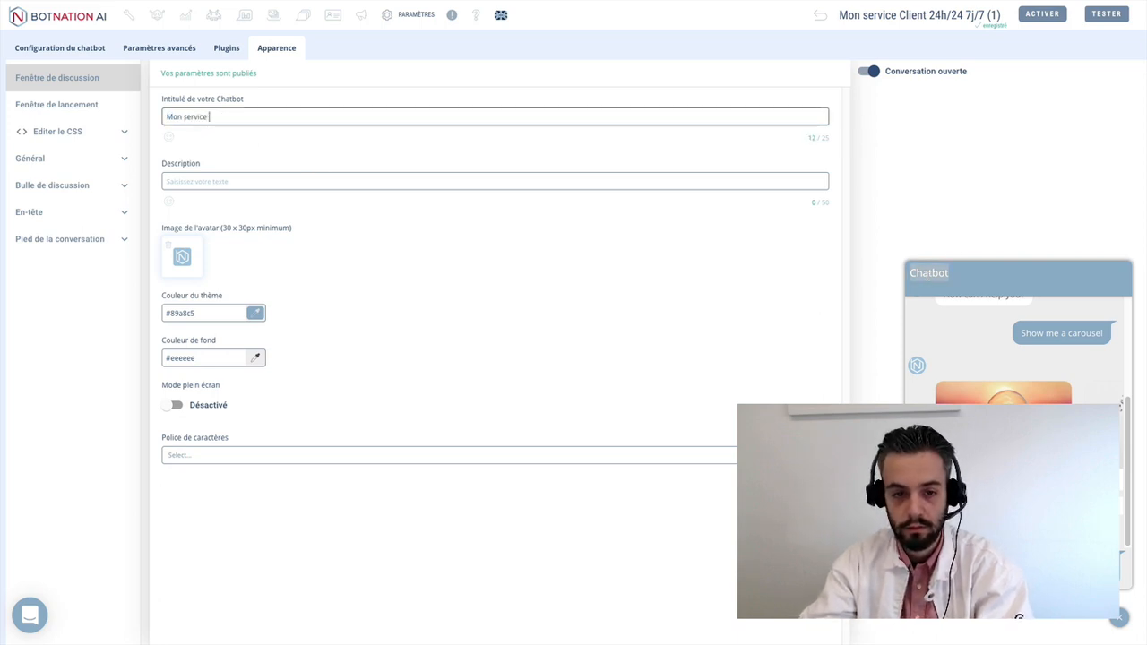
{"action": "type", "text": "client"}
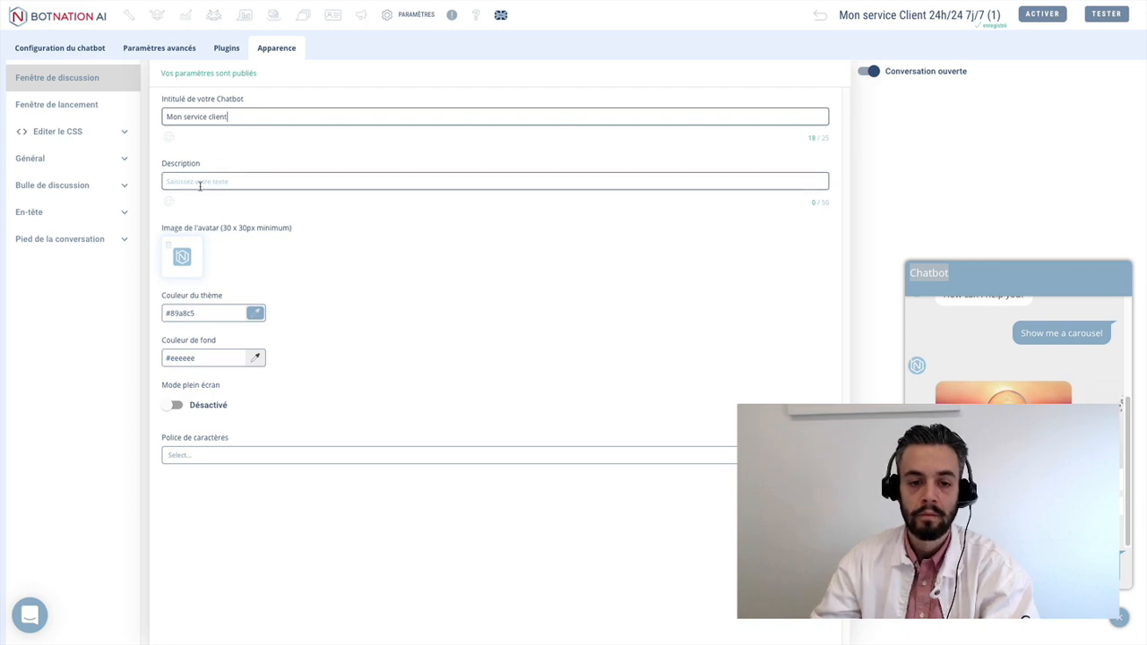
{"action": "left_click", "coordinate": [199, 182]}
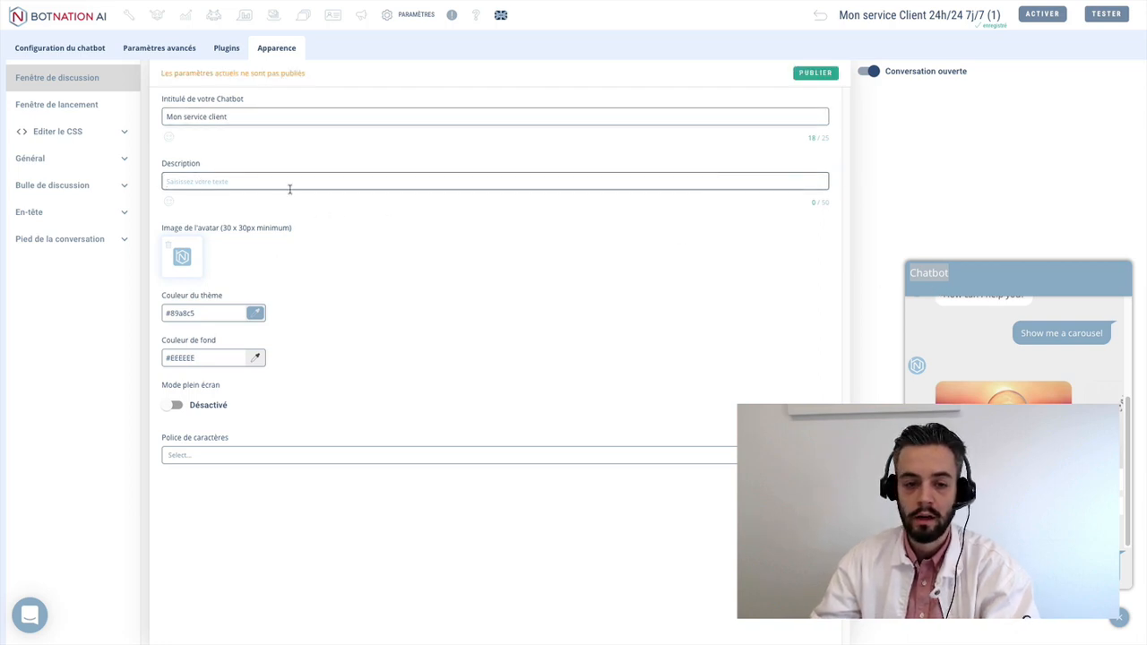
{"action": "type", "text": "Jer sui"}
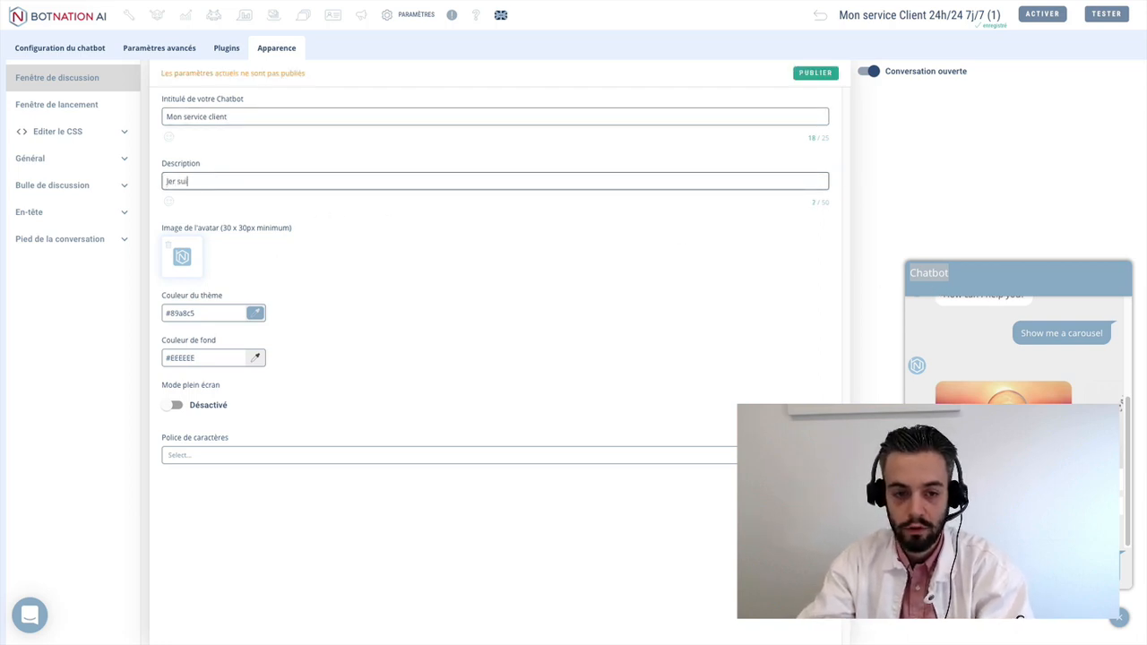
{"action": "key", "text": "BackSpace"}
{"action": "type", "text": "suis "}
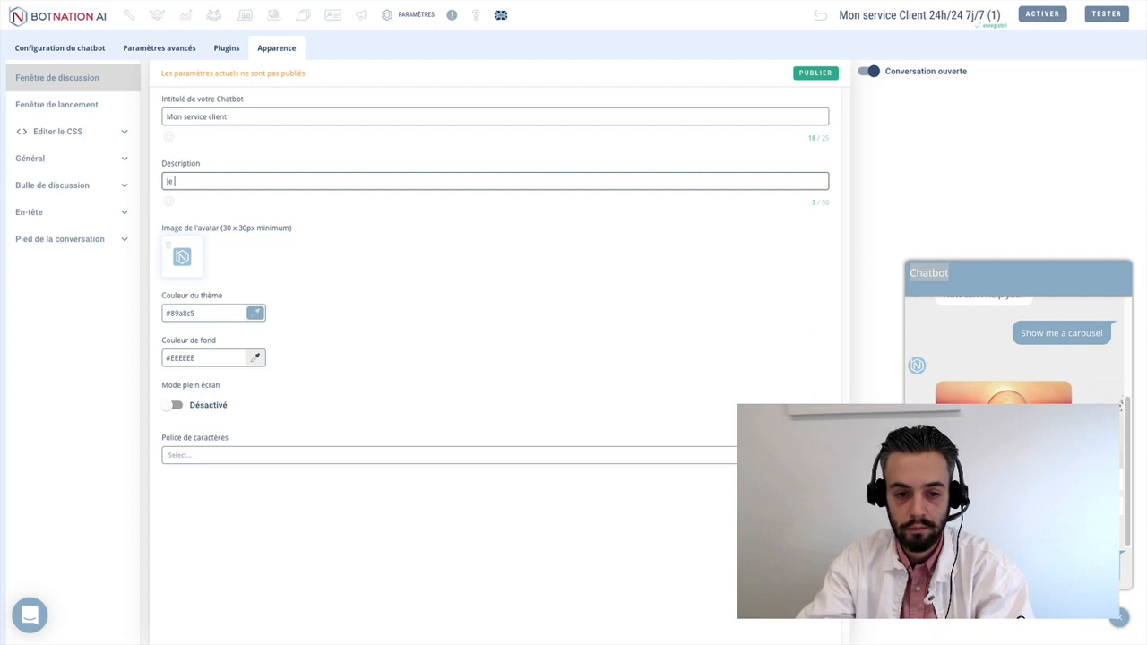
{"action": "type", "text": "disponible "}
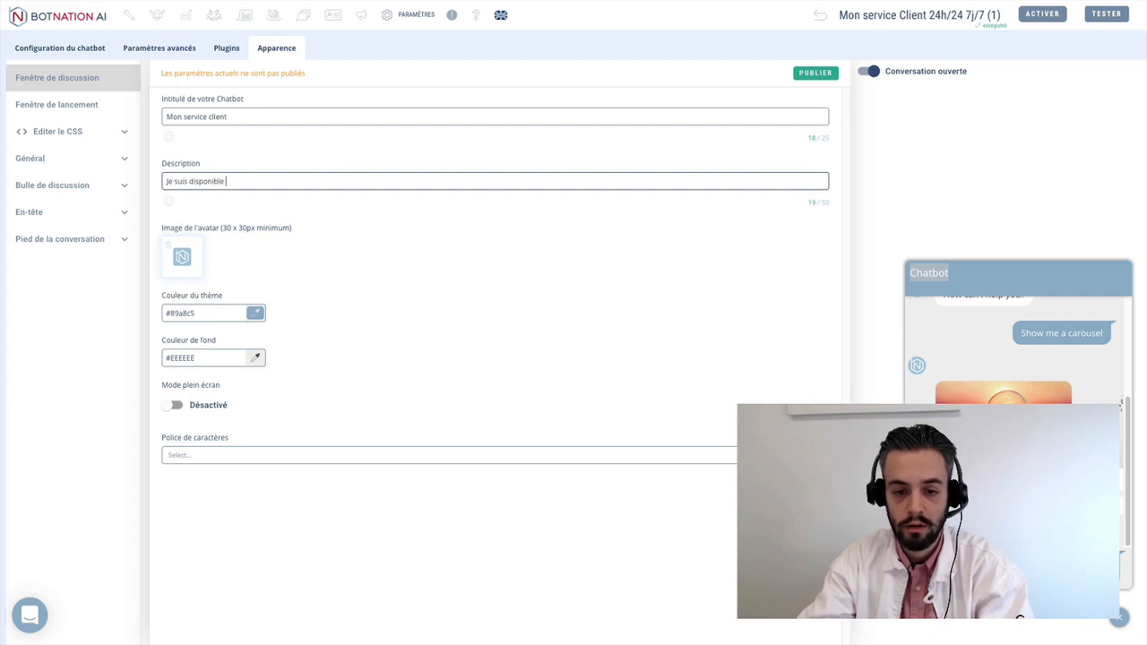
{"action": "type", "text": "24h"}
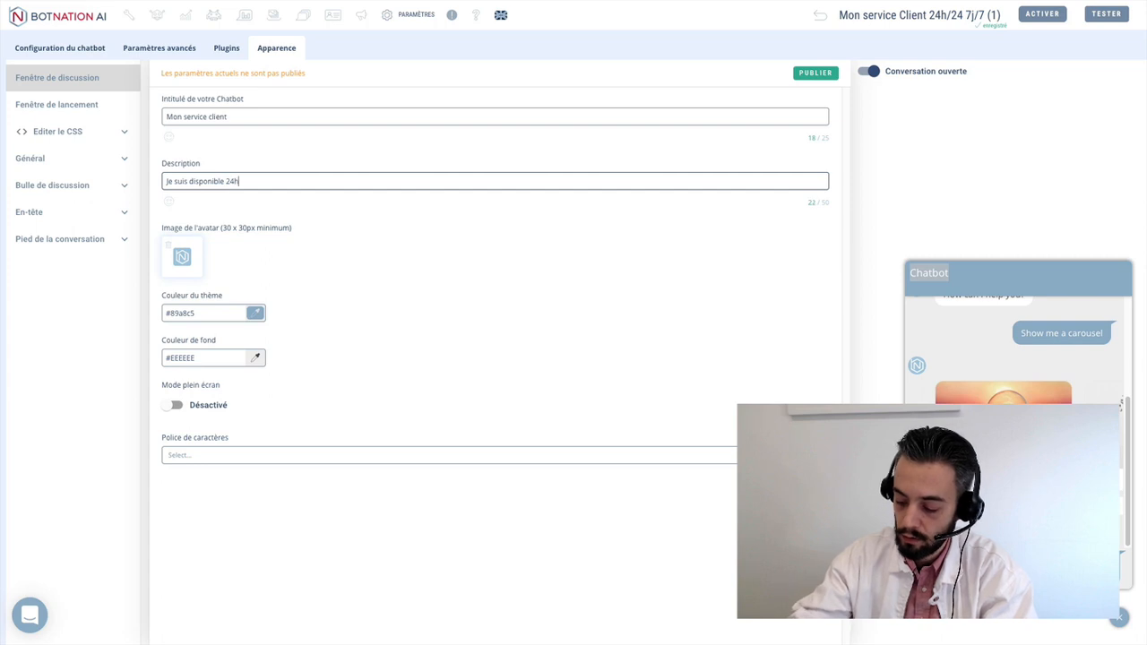
{"action": "type", "text": "/24 "}
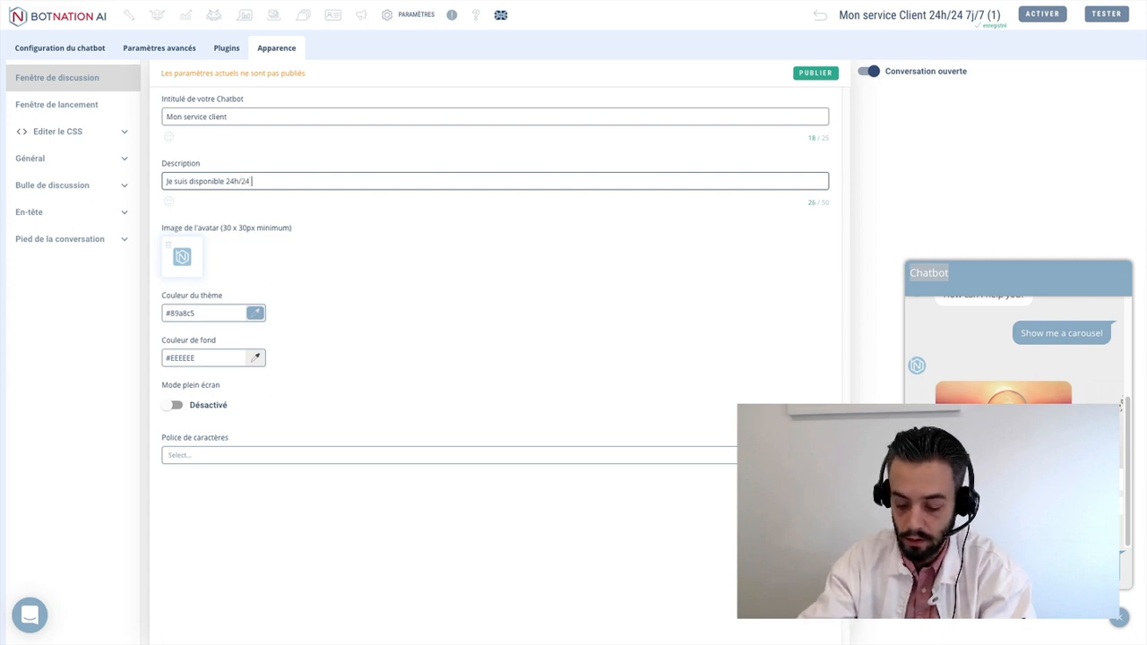
{"action": "type", "text": "pour vous"}
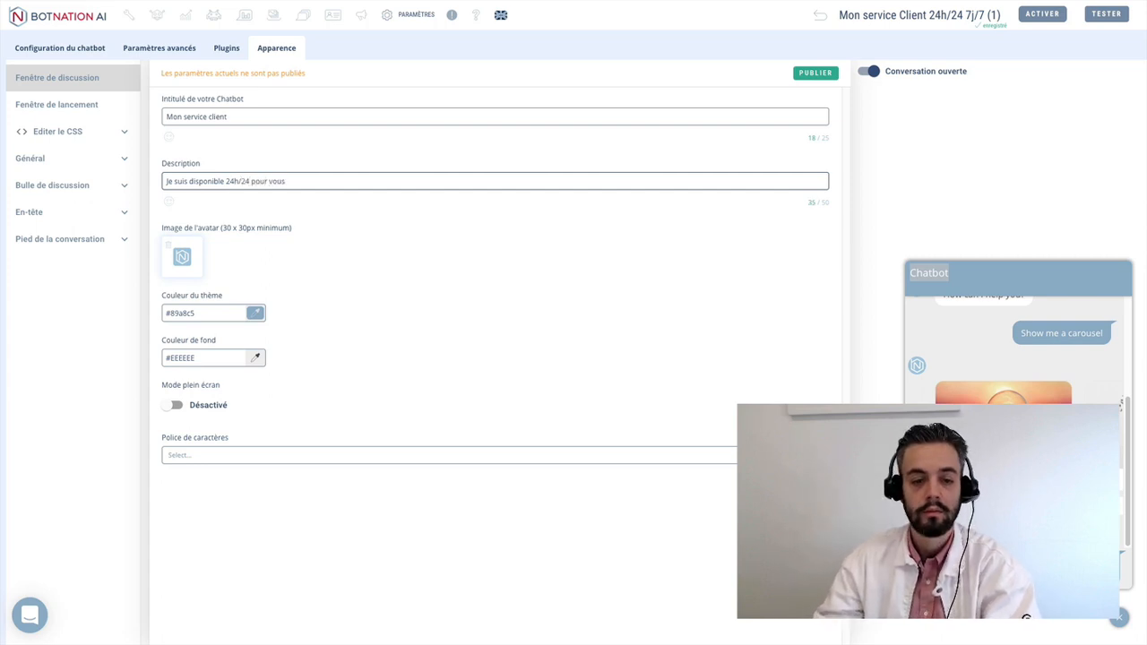
{"action": "left_click", "coordinate": [423, 237]}
{"action": "left_click", "coordinate": [818, 79]}
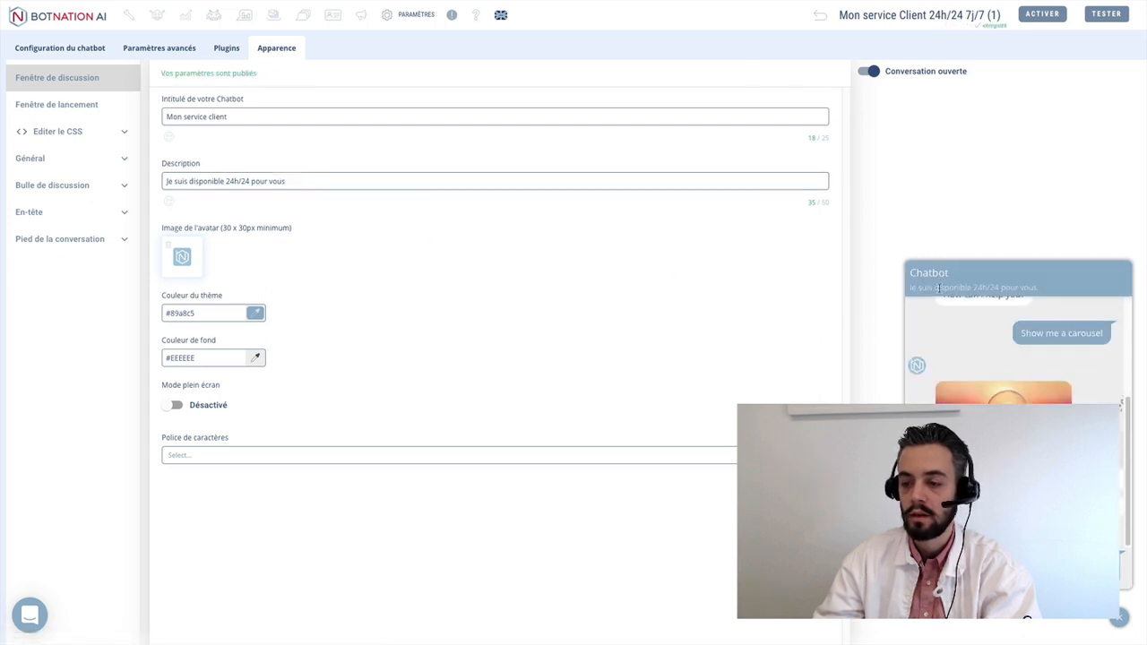
{"action": "triple_click", "coordinate": [937, 288]}
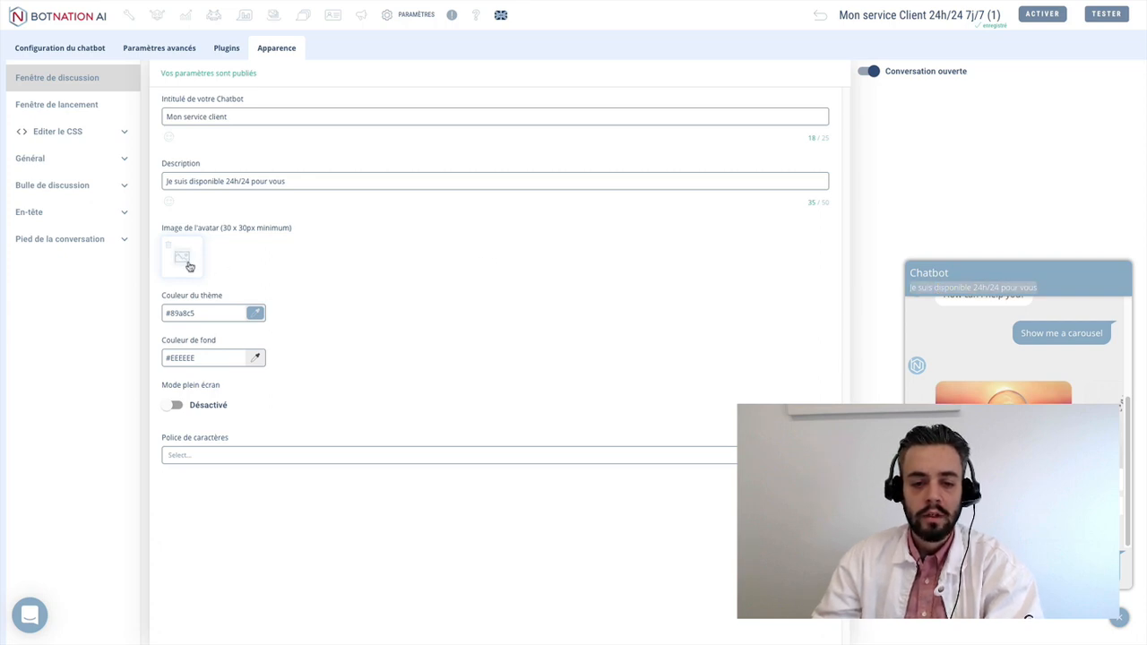
- Upload Service Client.png as the chatbot avatar, cropped at zoom 1
{"action": "left_click", "coordinate": [183, 259]}
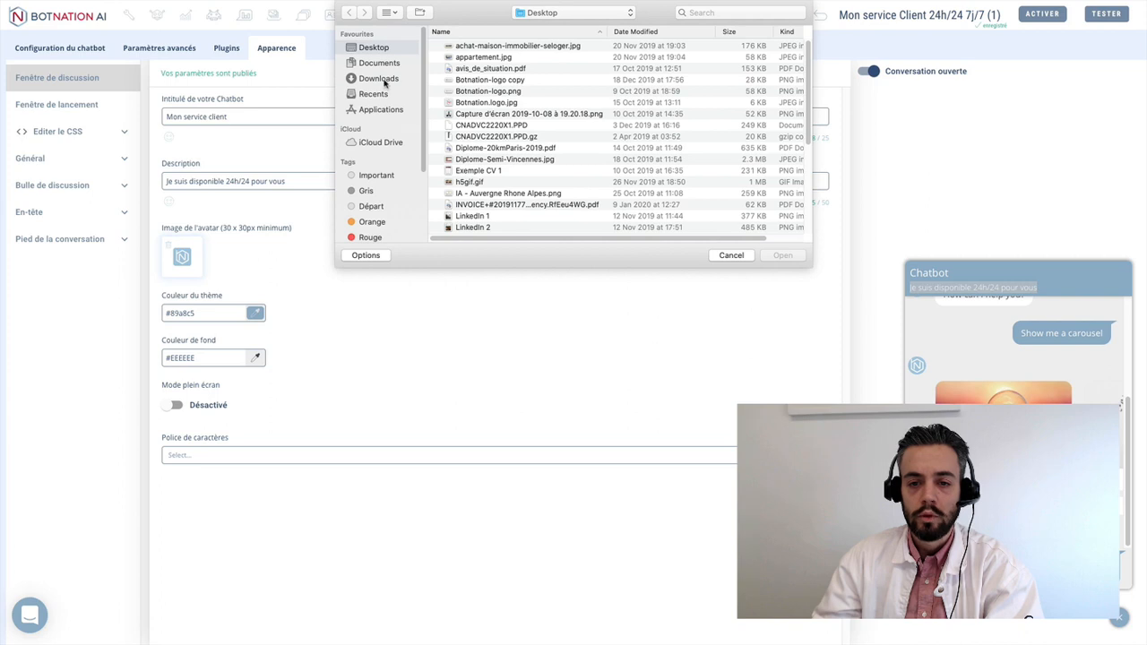
{"action": "left_click", "coordinate": [379, 65]}
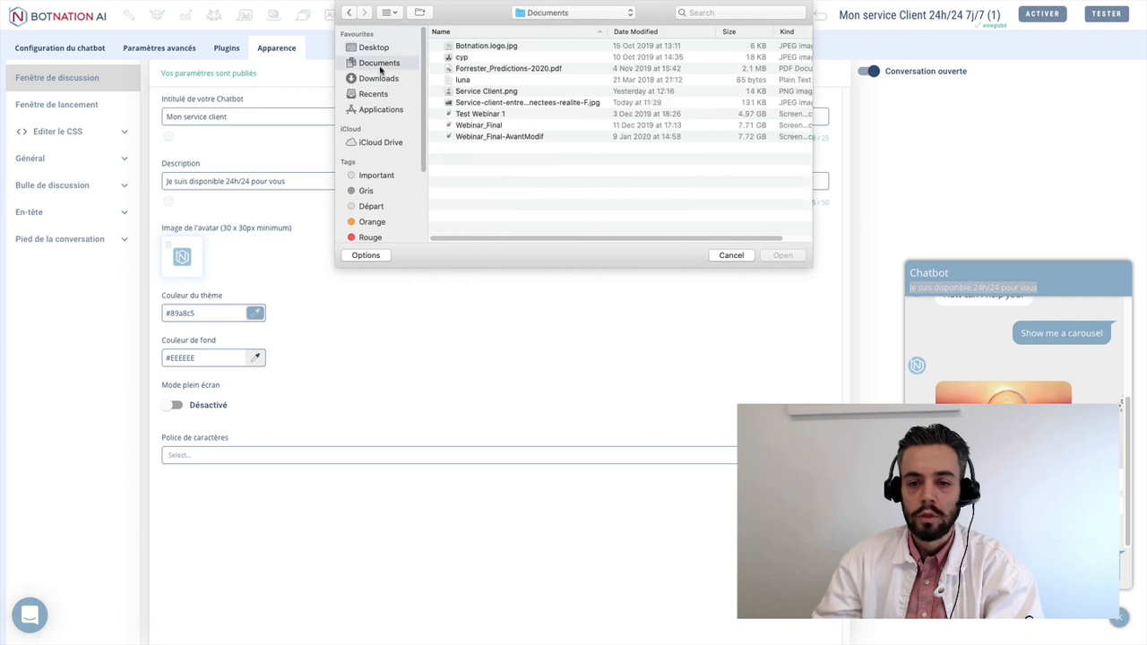
{"action": "left_click", "coordinate": [488, 93]}
{"action": "left_click", "coordinate": [776, 257]}
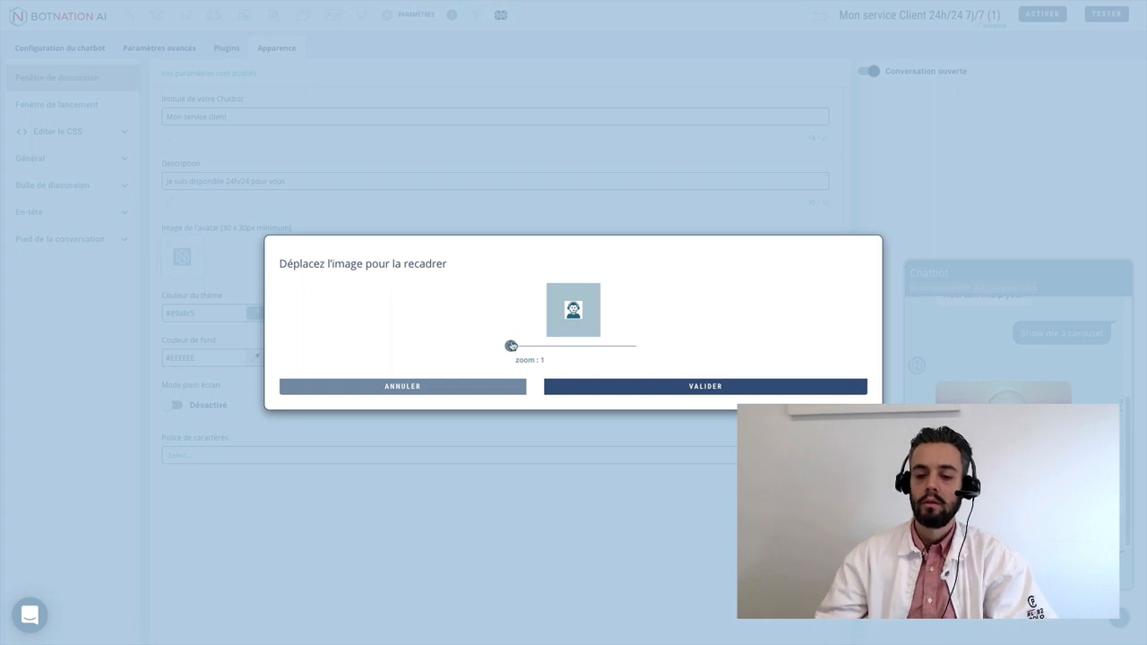
{"action": "mouse_move", "coordinate": [510, 345]}
{"action": "left_mouse_down"}
{"action": "mouse_move", "coordinate": [567, 339]}
{"action": "mouse_move", "coordinate": [509, 345]}
{"action": "left_mouse_up"}
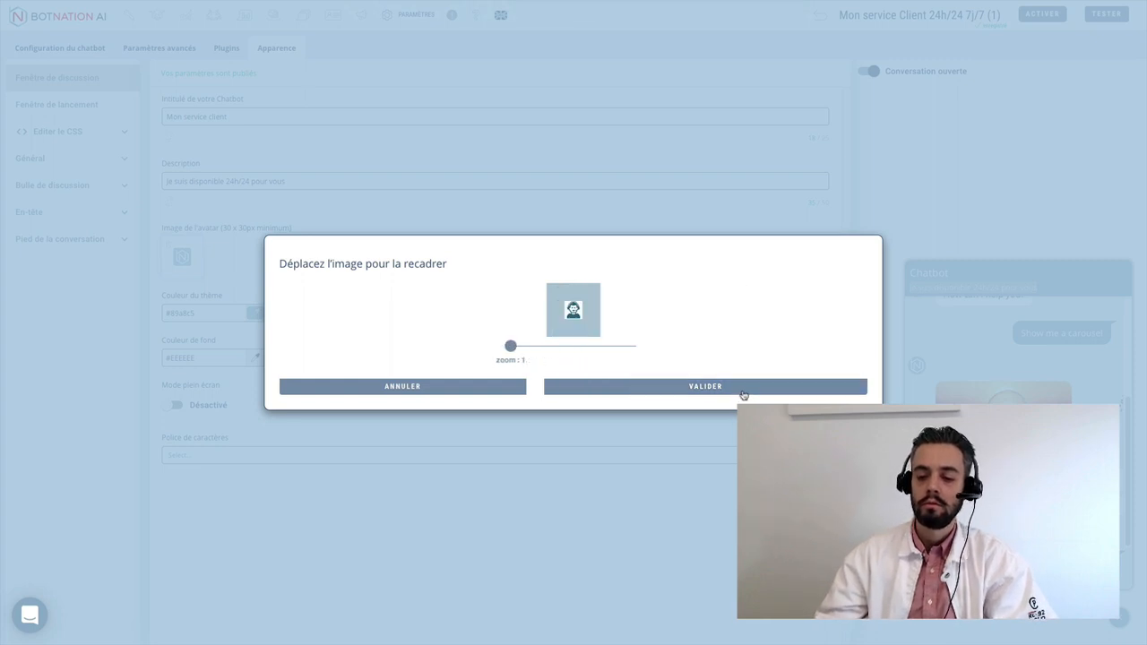
{"action": "left_click", "coordinate": [742, 389]}
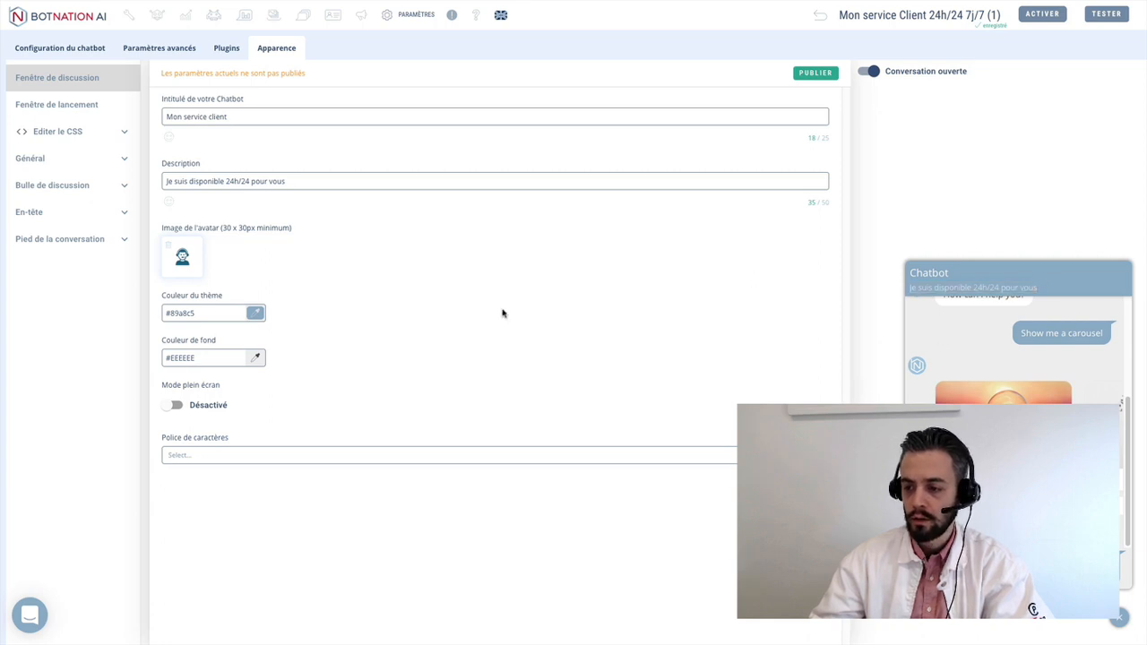
- Set the theme colour to red #f2003a and publish
{"action": "left_click", "coordinate": [257, 314]}
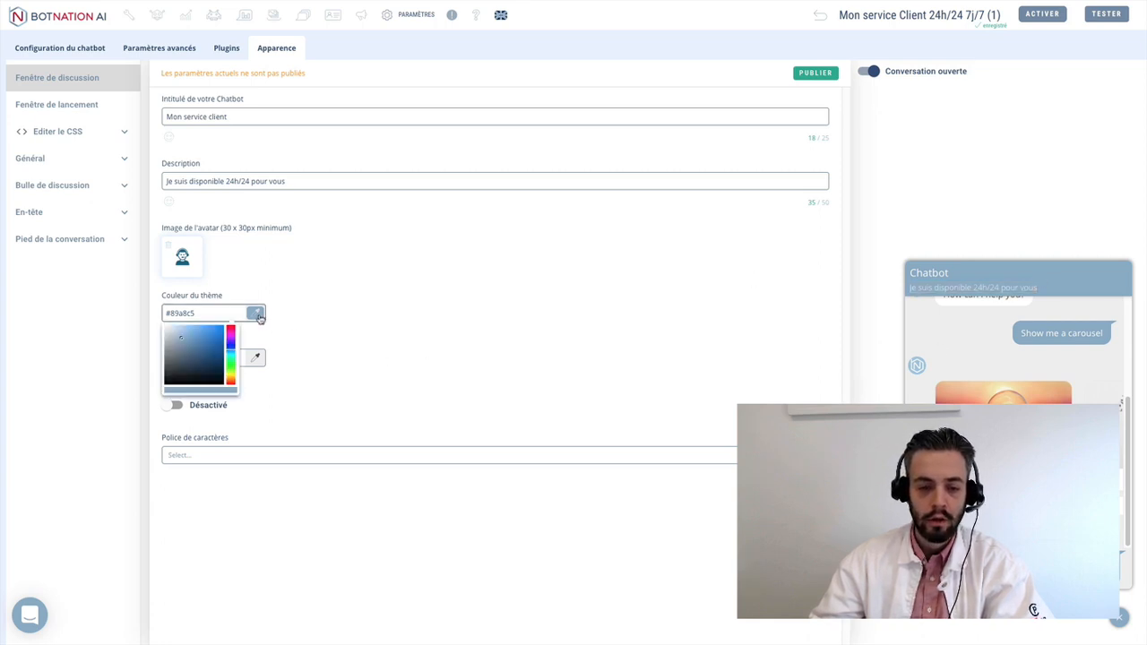
{"action": "left_click", "coordinate": [231, 328]}
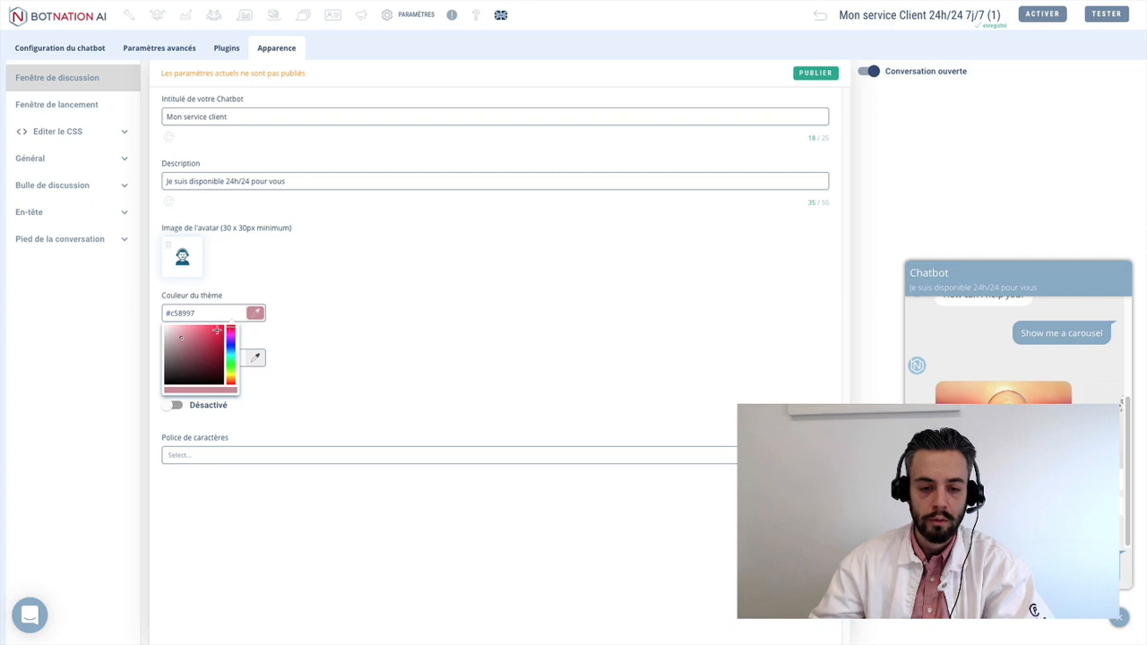
{"action": "left_click", "coordinate": [217, 331]}
{"action": "left_click_drag", "start_coordinate": [216, 331], "coordinate": [225, 329]}
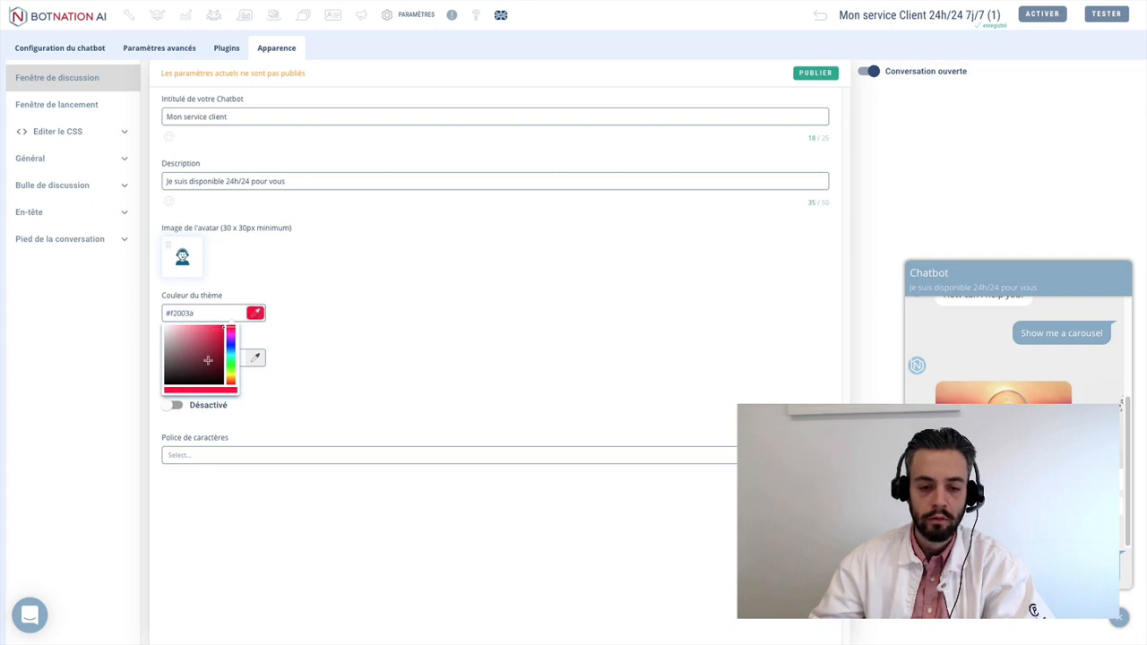
{"action": "left_click", "coordinate": [392, 304]}
{"action": "left_click", "coordinate": [812, 77]}
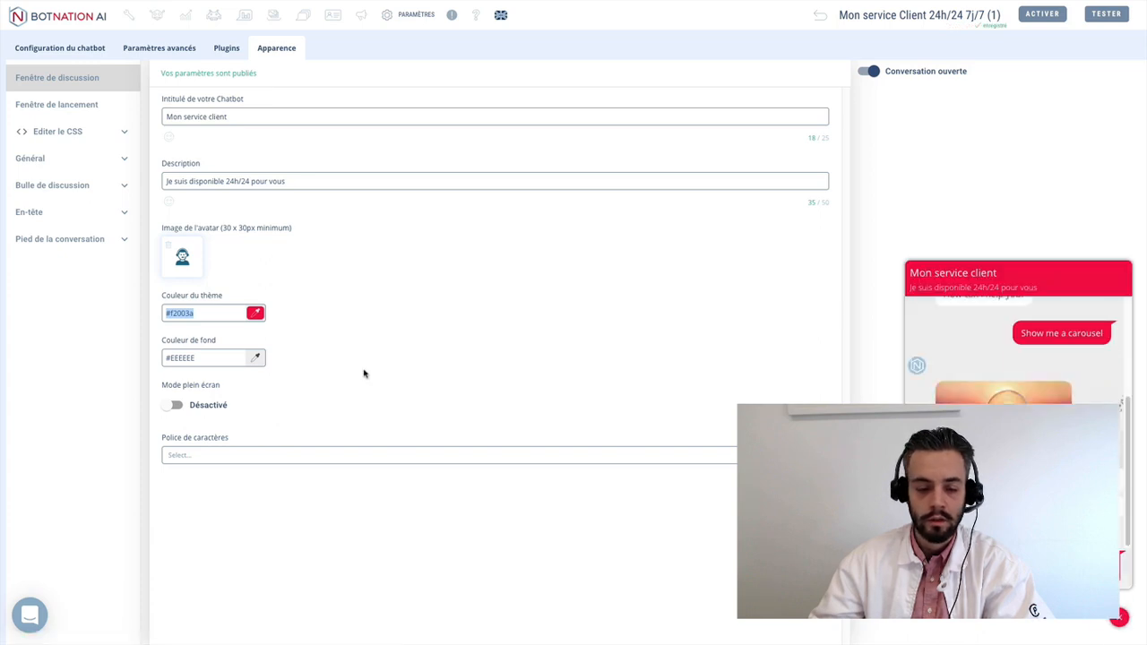
- Set the background colour to white #ffffff and publish
{"action": "left_click", "coordinate": [253, 357]}
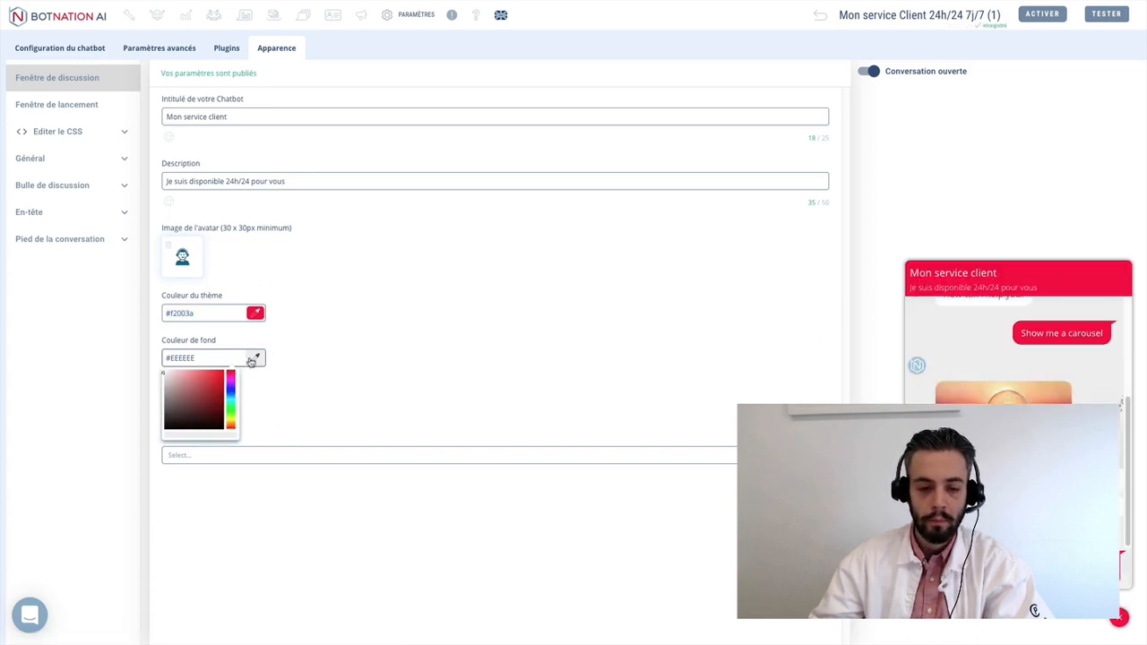
{"action": "left_click", "coordinate": [162, 373]}
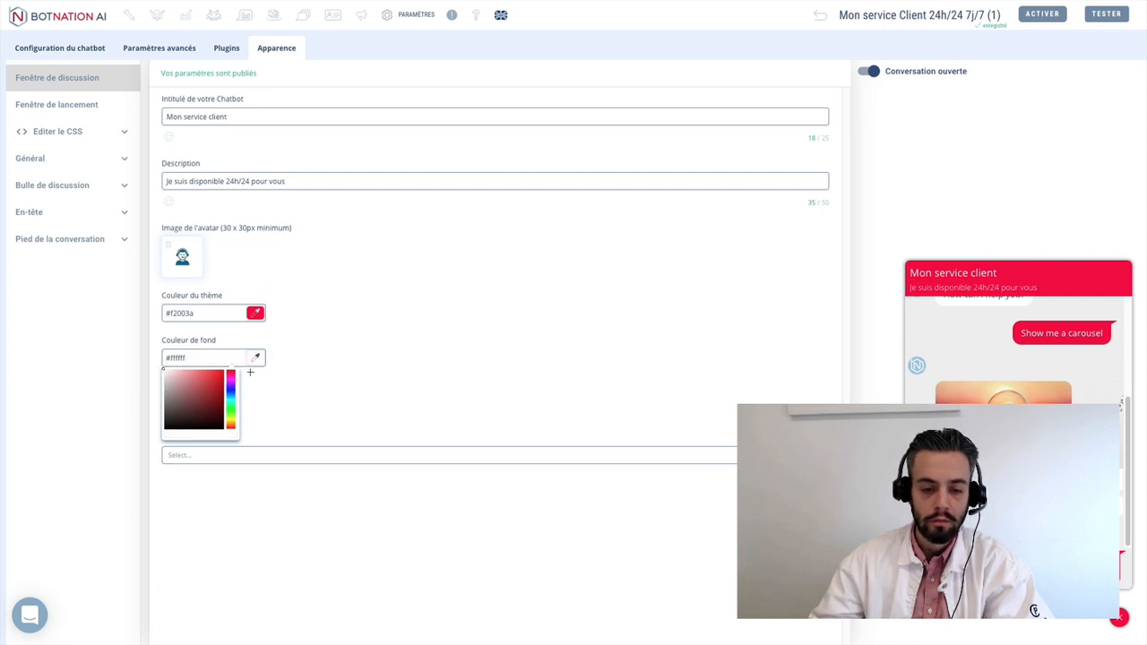
{"action": "left_click", "coordinate": [428, 366]}
{"action": "left_click", "coordinate": [811, 73]}
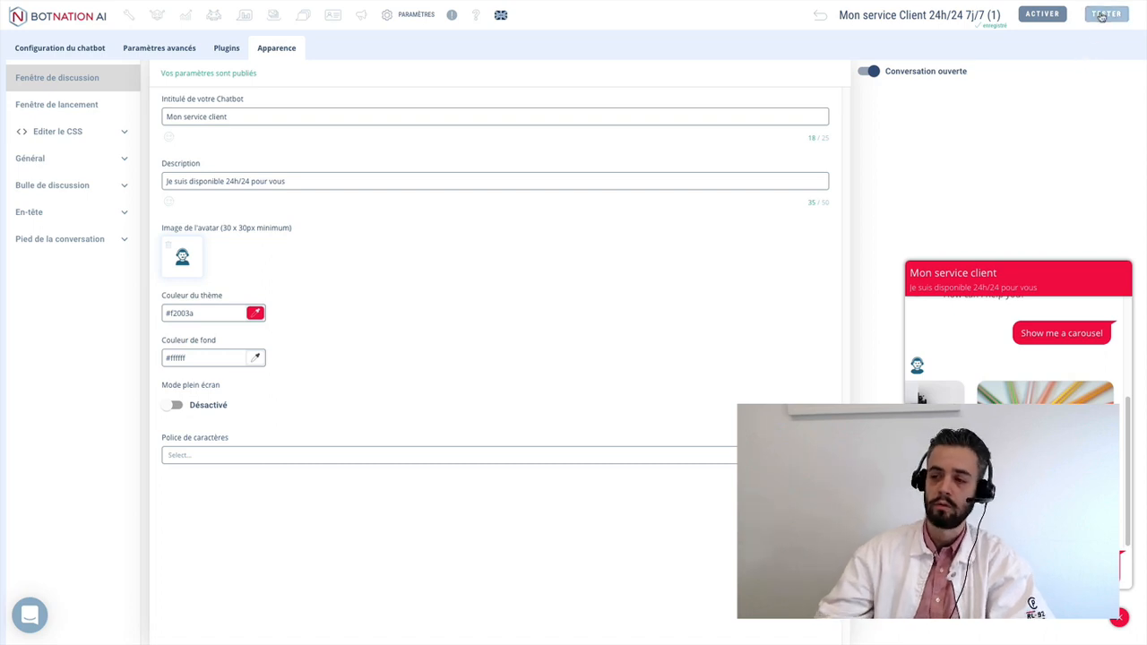
- Test the chatbot on the demo website, review its welcome message and subtitle, then close the chat
{"action": "left_click", "coordinate": [1101, 16]}
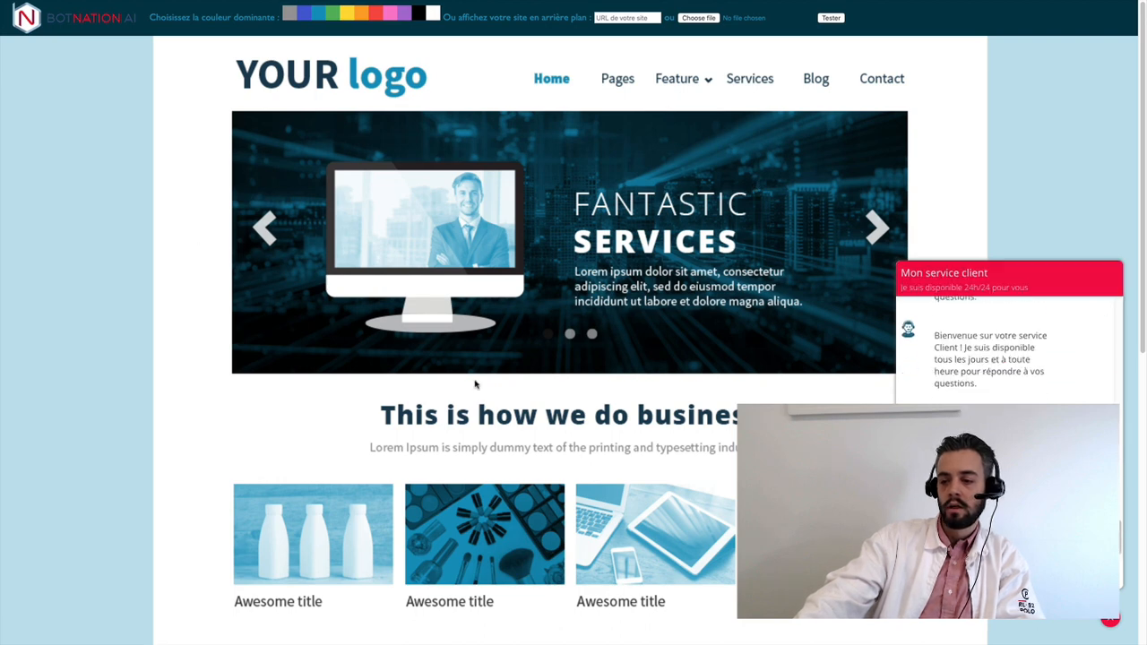
{"action": "scroll", "coordinate": [570, 340], "scroll_direction": "down", "scroll_amount": 2}
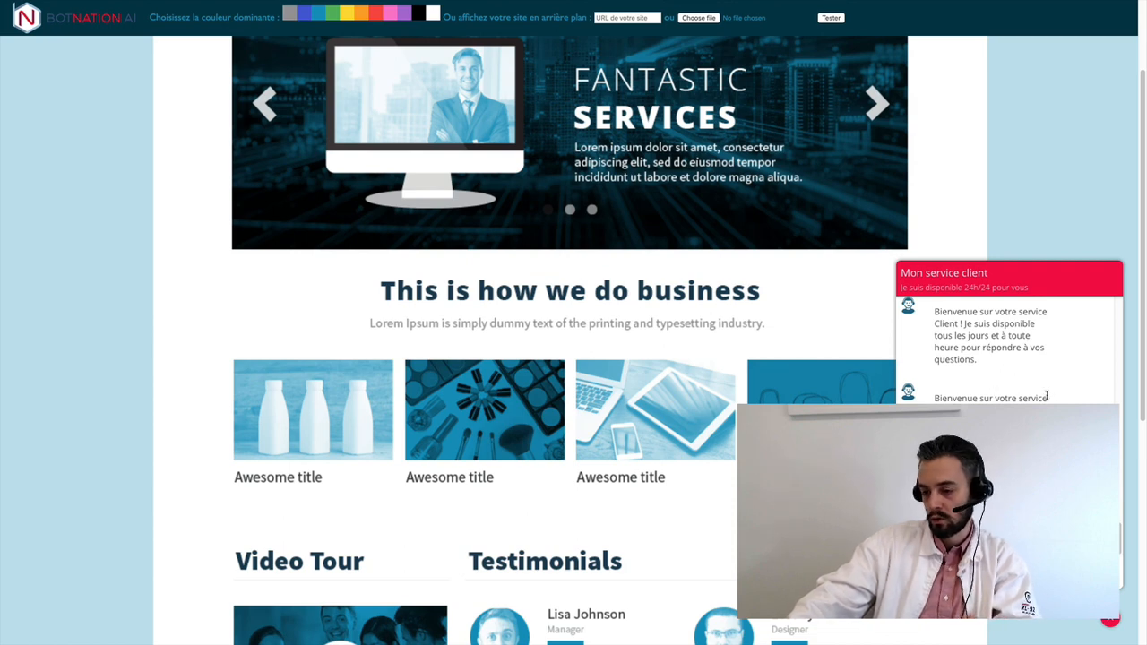
{"action": "left_click_drag", "start_coordinate": [934, 397], "coordinate": [1047, 398]}
{"action": "left_click", "coordinate": [946, 401]}
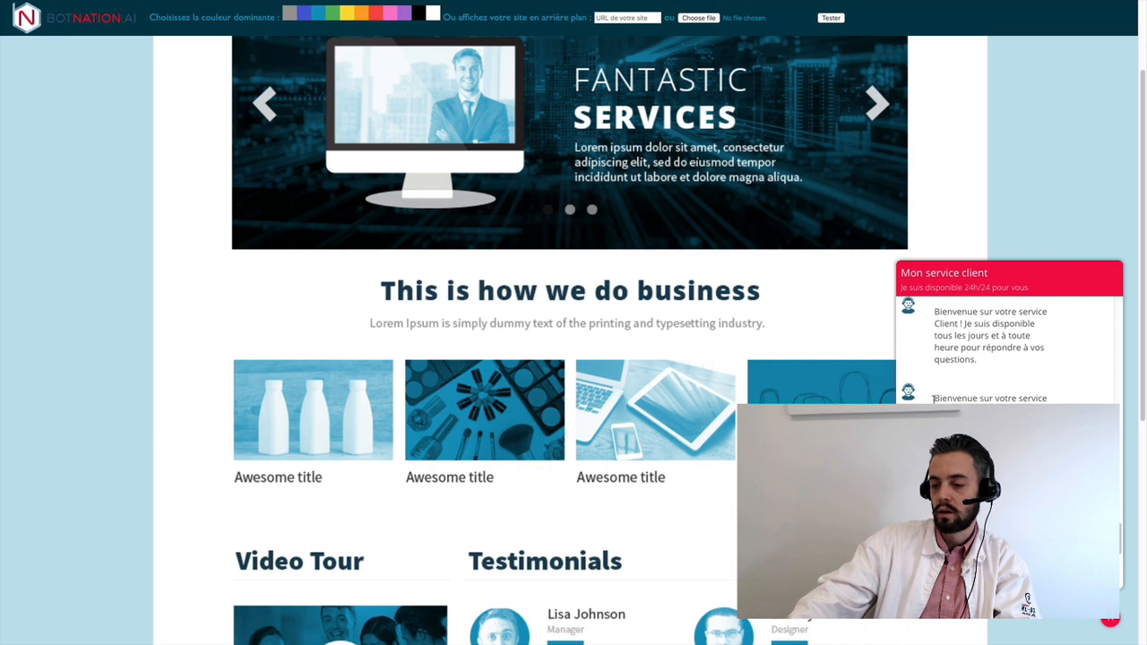
{"action": "left_click_drag", "start_coordinate": [934, 399], "coordinate": [1048, 398]}
{"action": "left_click", "coordinate": [906, 400]}
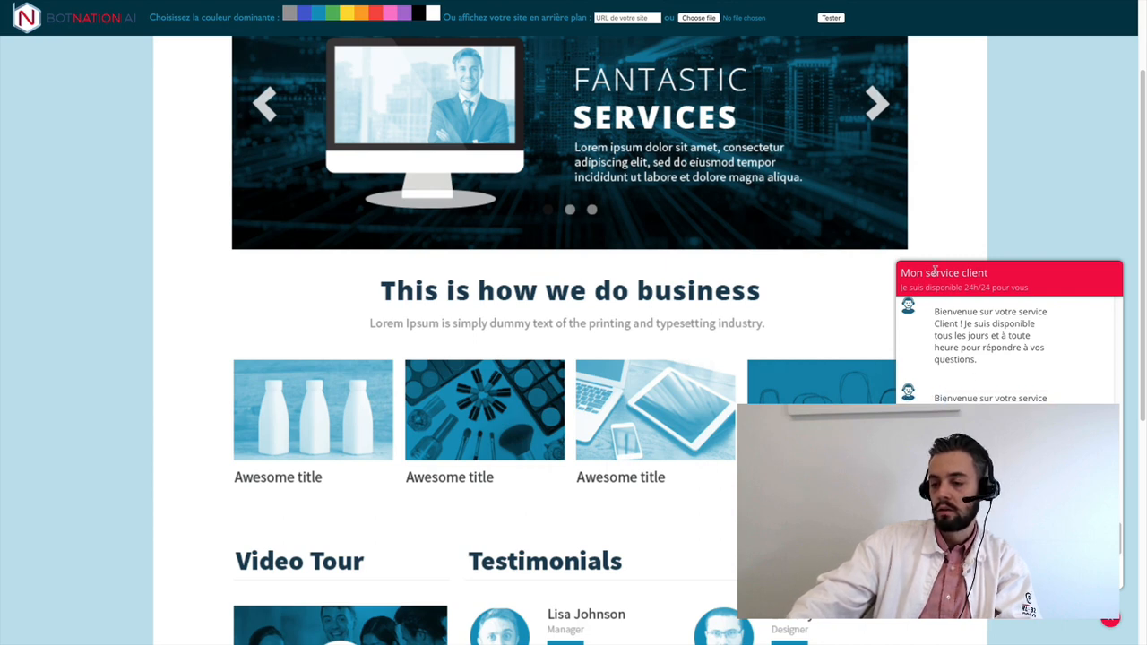
{"action": "left_click_drag", "start_coordinate": [918, 273], "coordinate": [1022, 287]}
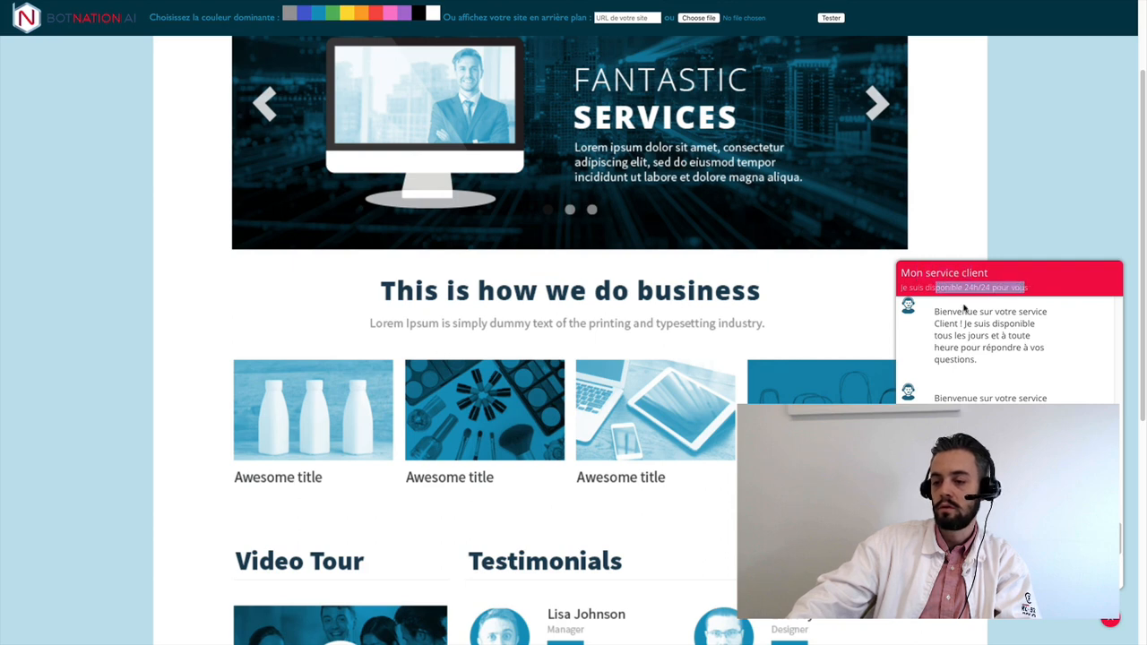
{"action": "left_click", "coordinate": [1059, 290]}
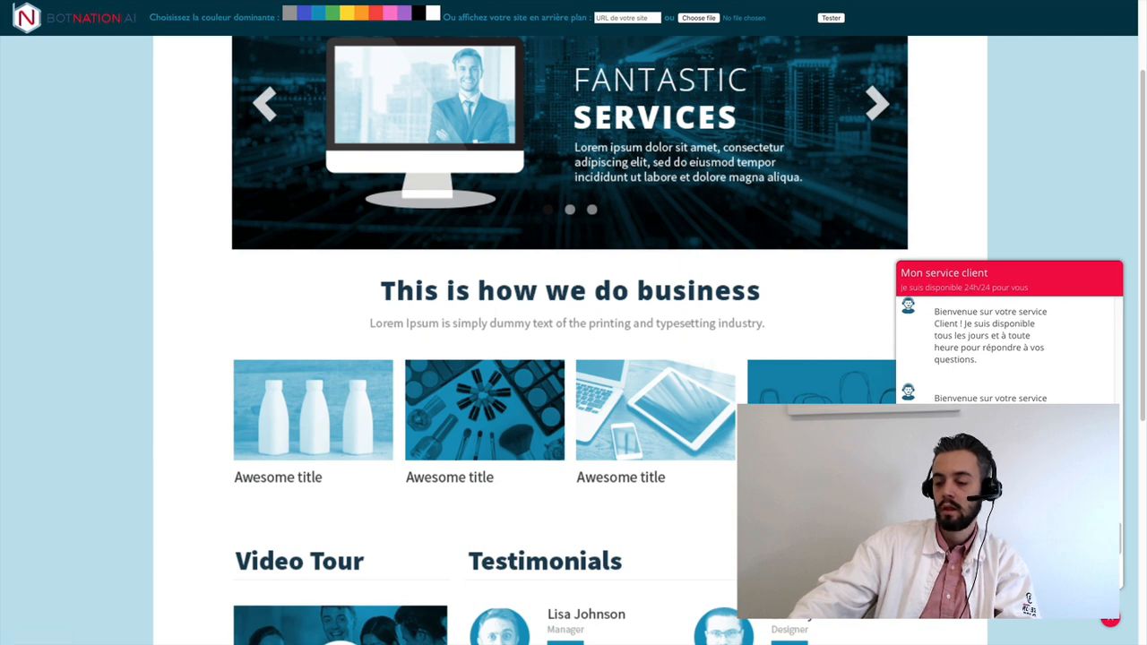
{"action": "left_click", "coordinate": [1111, 622]}
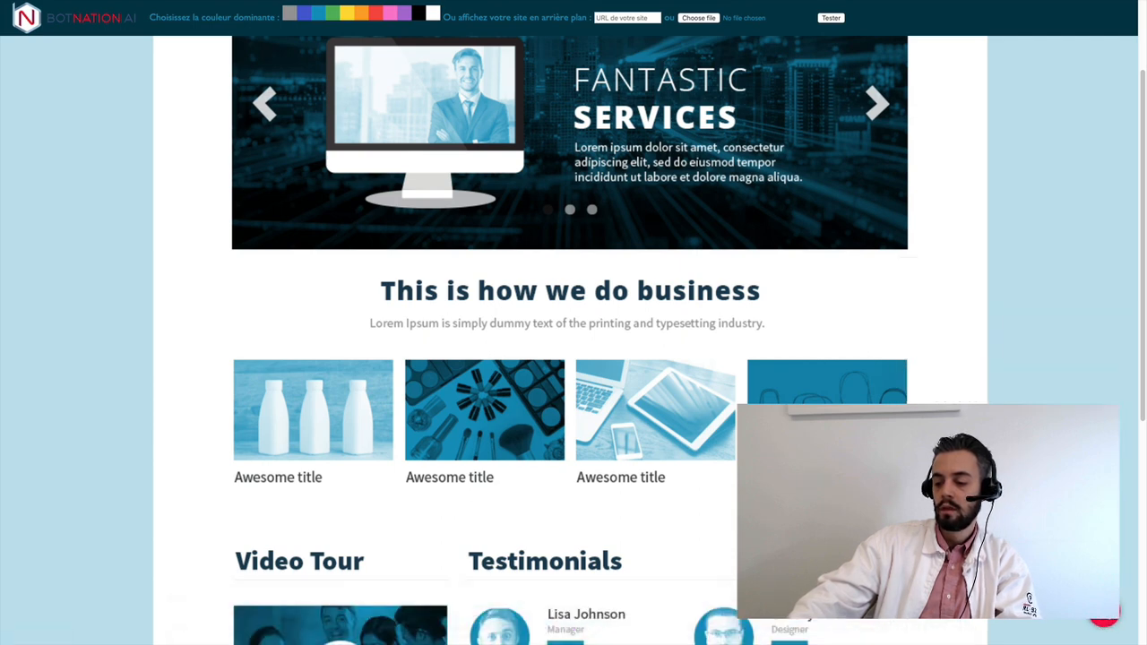
{"action": "mouse_move", "coordinate": [36, 3]}
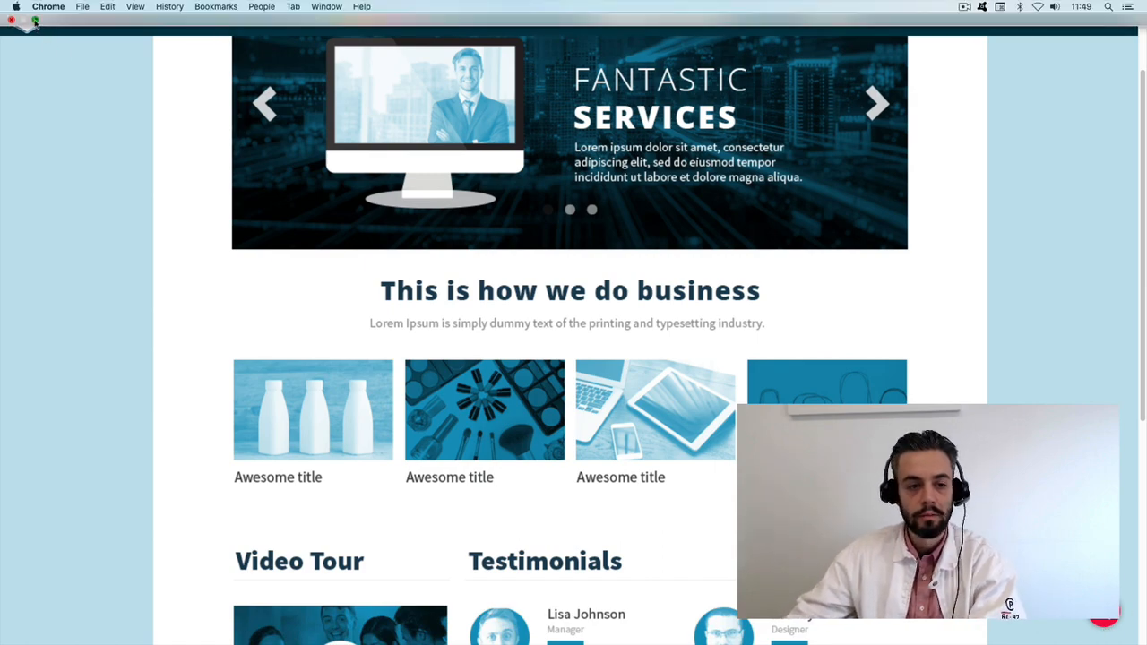
- Leave full-screen browser view and return to the chatbot's Apparence settings
{"action": "left_click", "coordinate": [35, 19]}
{"action": "left_click", "coordinate": [126, 28]}
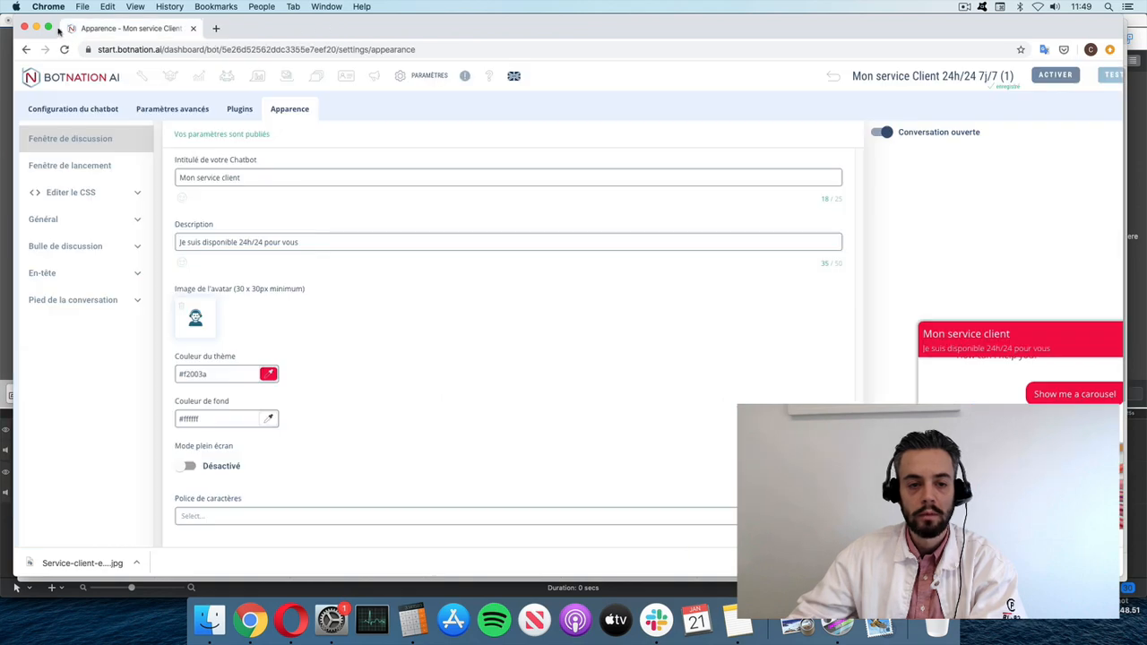
{"action": "left_click", "coordinate": [48, 27]}
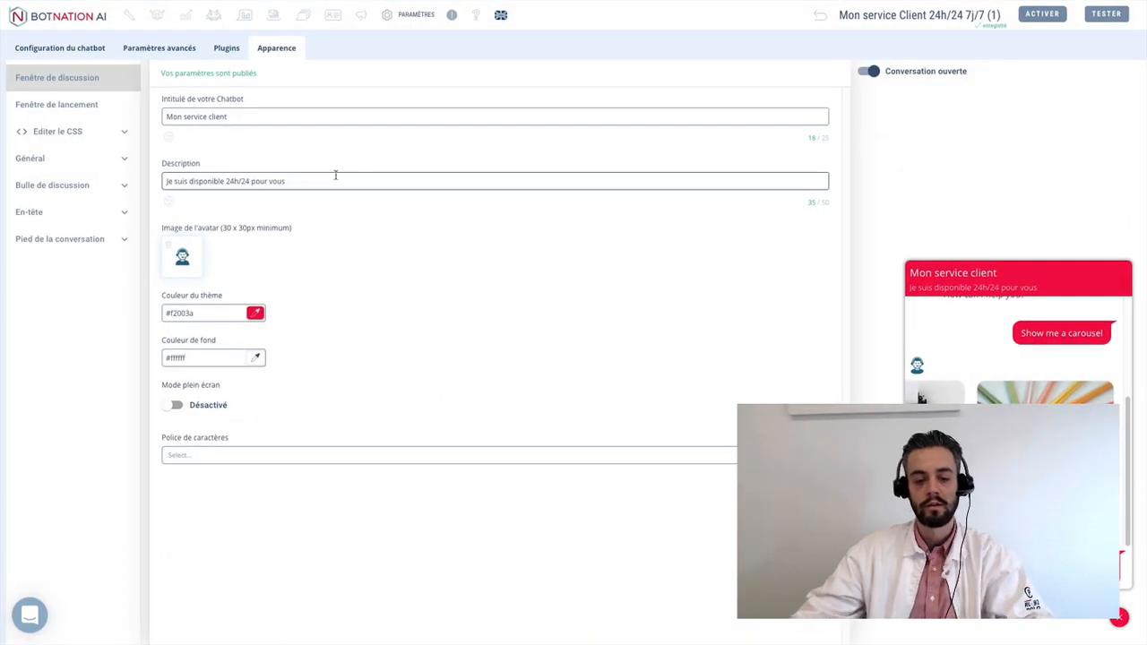
- Open the Police de caractères list and close it without choosing a font
{"action": "left_click", "coordinate": [218, 454]}
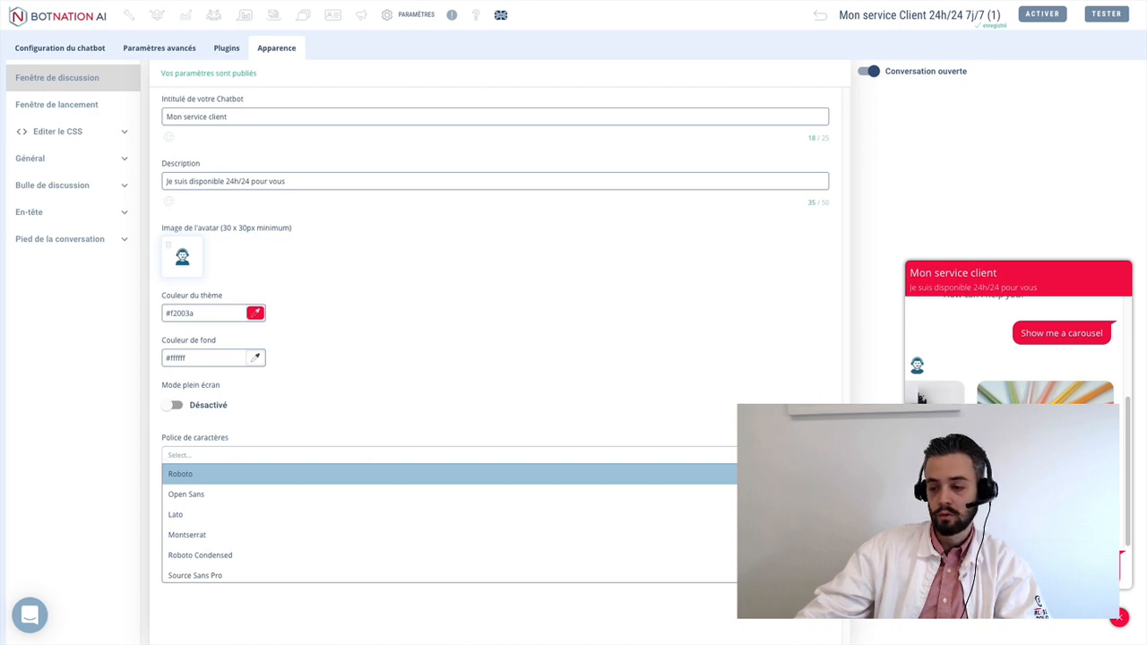
{"action": "left_click", "coordinate": [533, 417]}
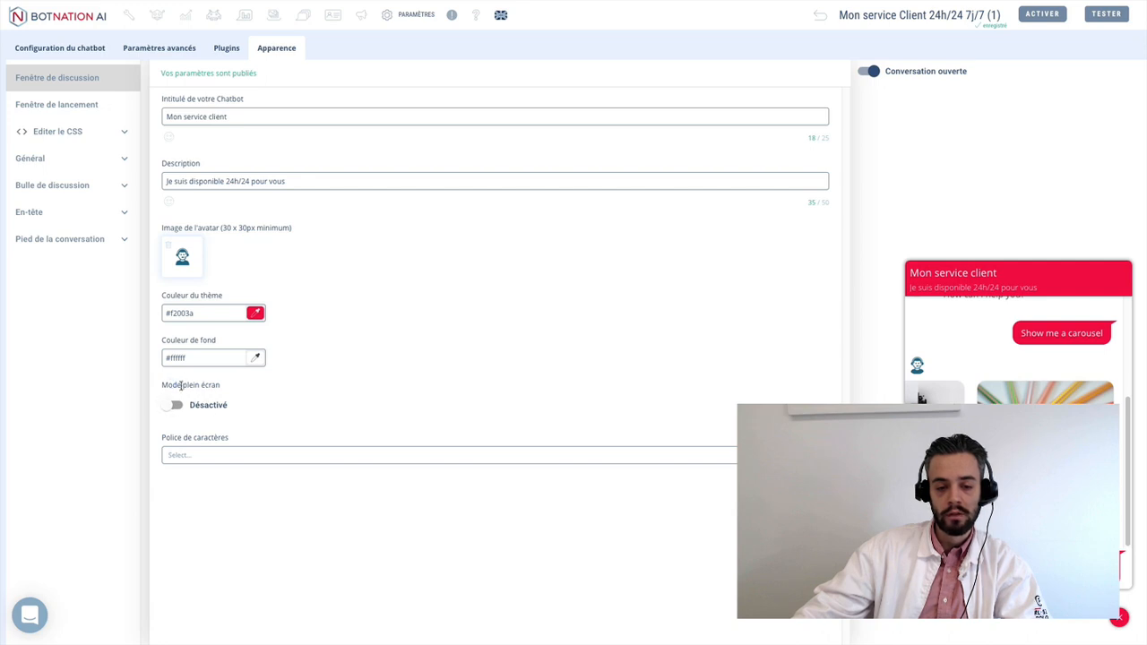
{"action": "left_click_drag", "start_coordinate": [173, 385], "coordinate": [214, 385]}
{"action": "left_click", "coordinate": [173, 383]}
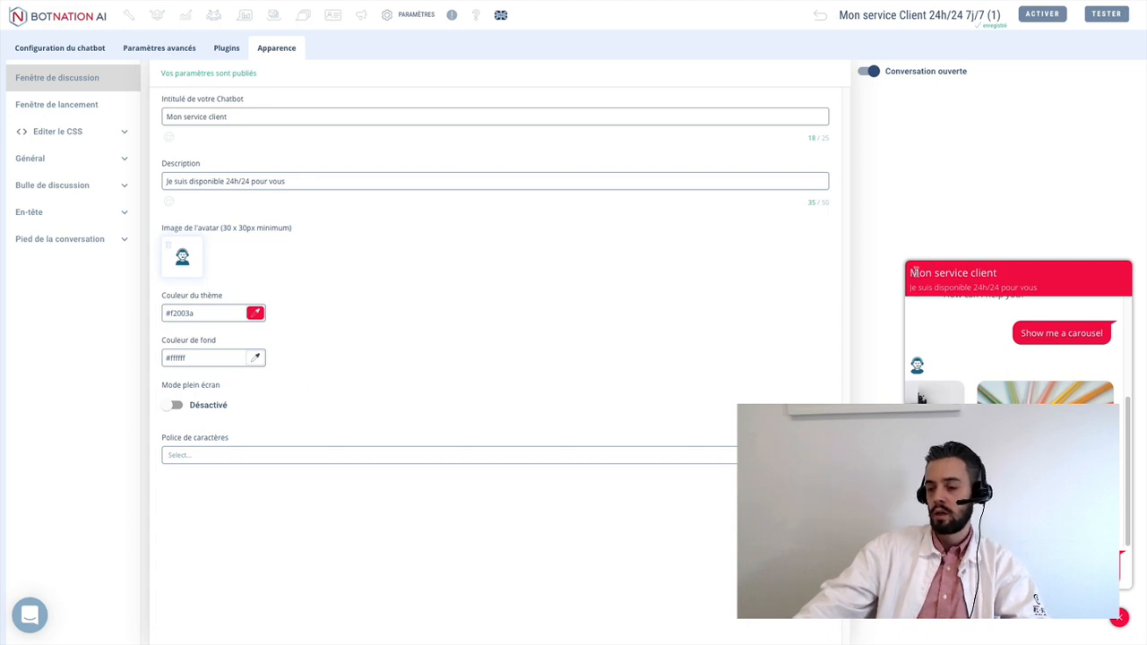
{"action": "left_click_drag", "start_coordinate": [916, 273], "coordinate": [1001, 284]}
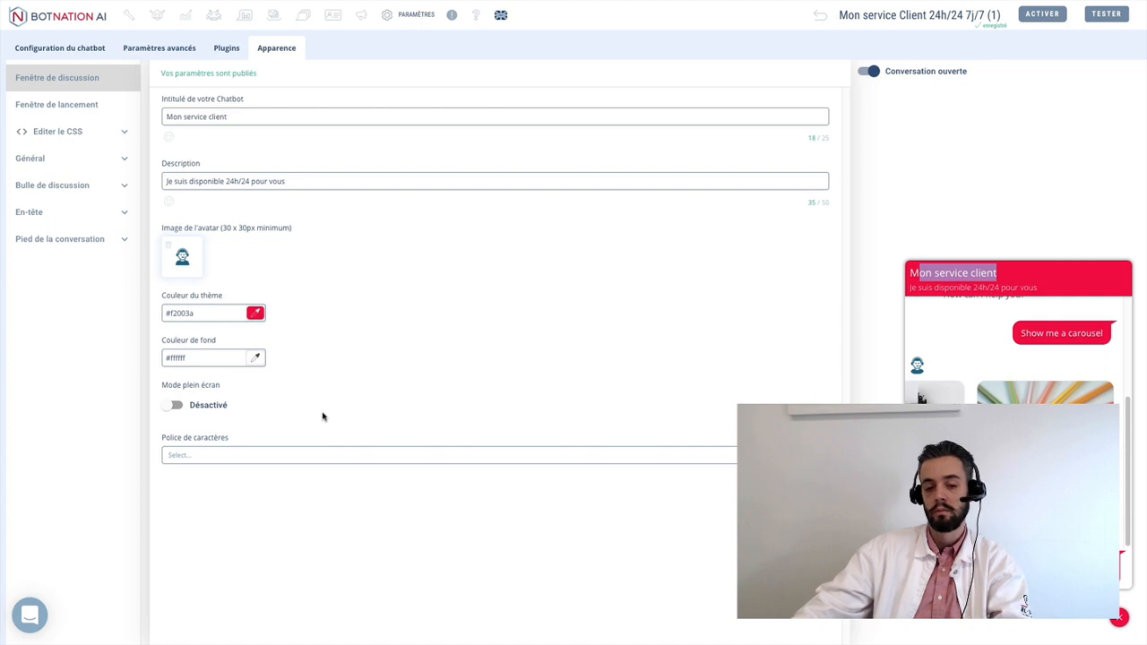
- Enable full-screen mode with the Service-client photo as background image, then publish
{"action": "left_click", "coordinate": [175, 407]}
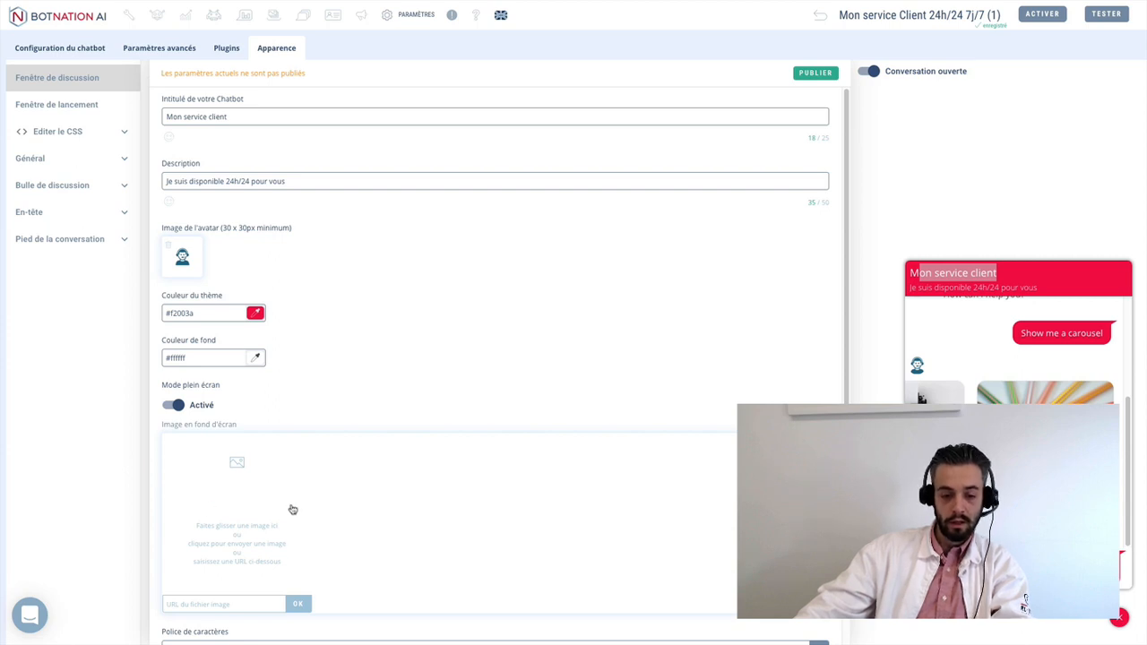
{"action": "left_click", "coordinate": [229, 495]}
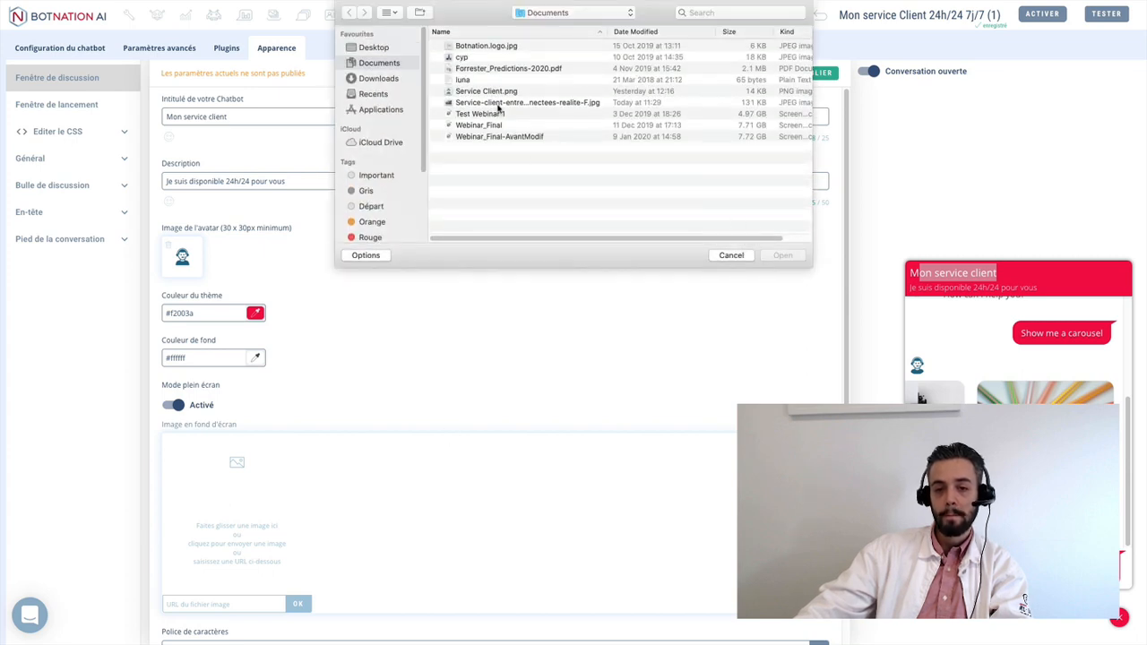
{"action": "left_click", "coordinate": [497, 104]}
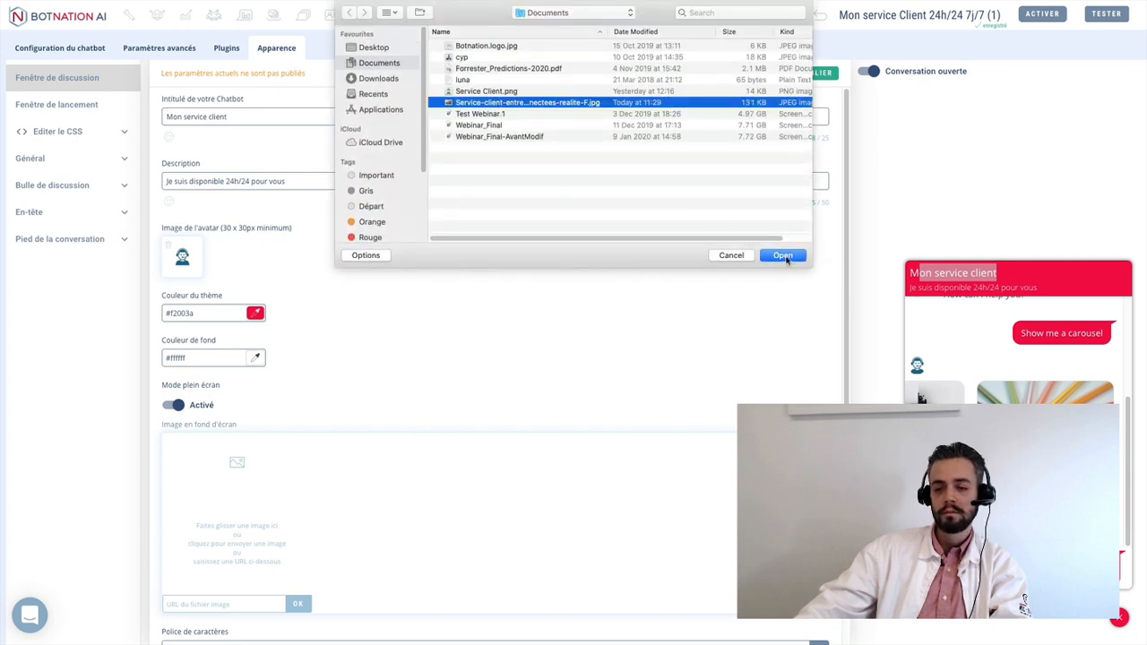
{"action": "left_click", "coordinate": [783, 257]}
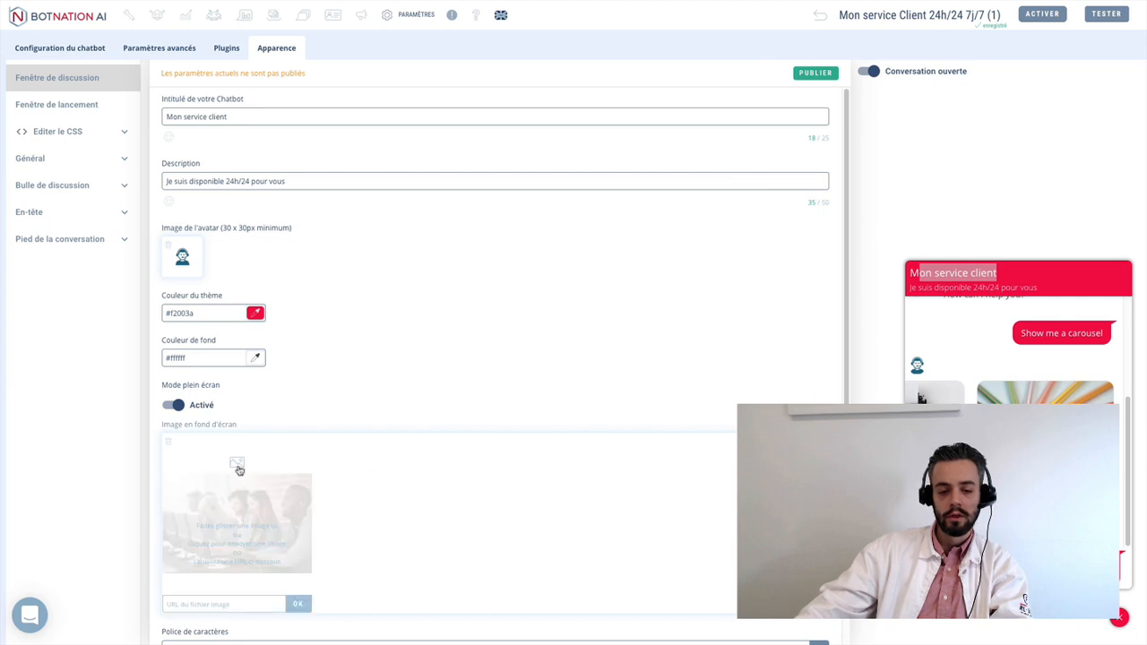
{"action": "scroll", "coordinate": [403, 493], "scroll_direction": "down", "scroll_amount": 1}
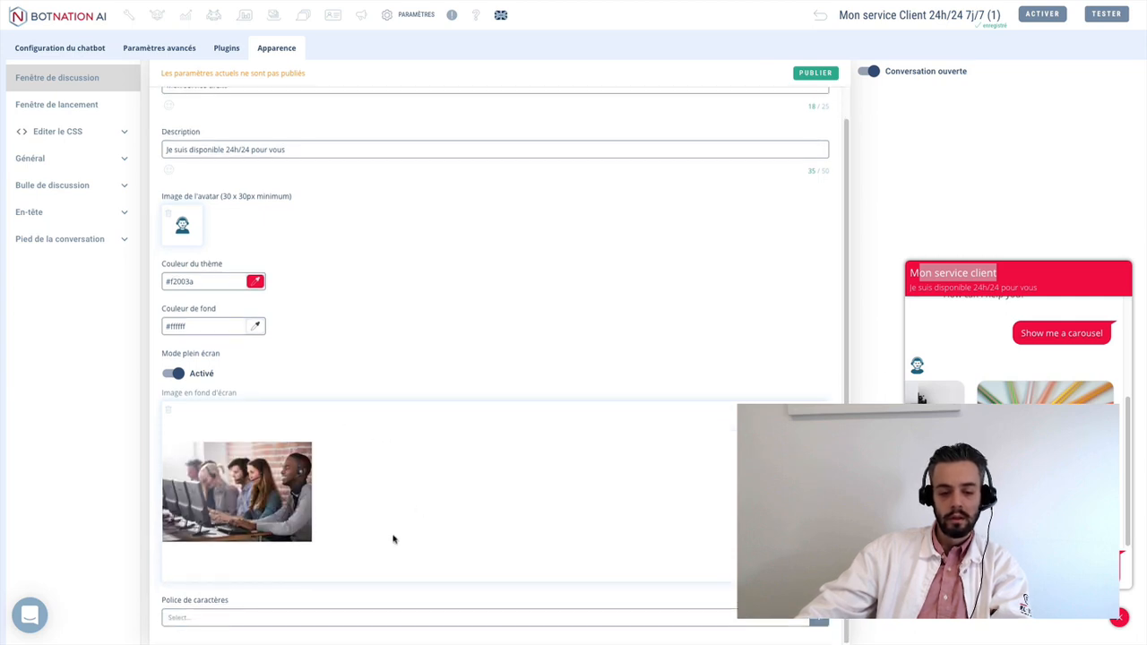
{"action": "scroll", "coordinate": [537, 351], "scroll_direction": "up", "scroll_amount": 1}
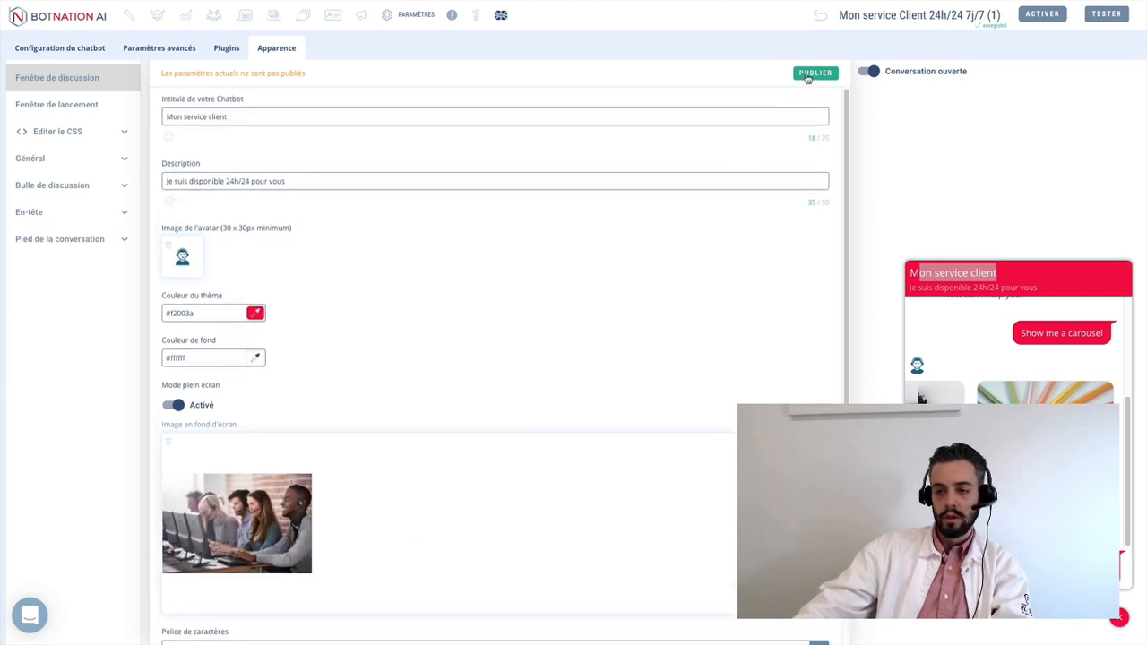
{"action": "left_click", "coordinate": [811, 74]}
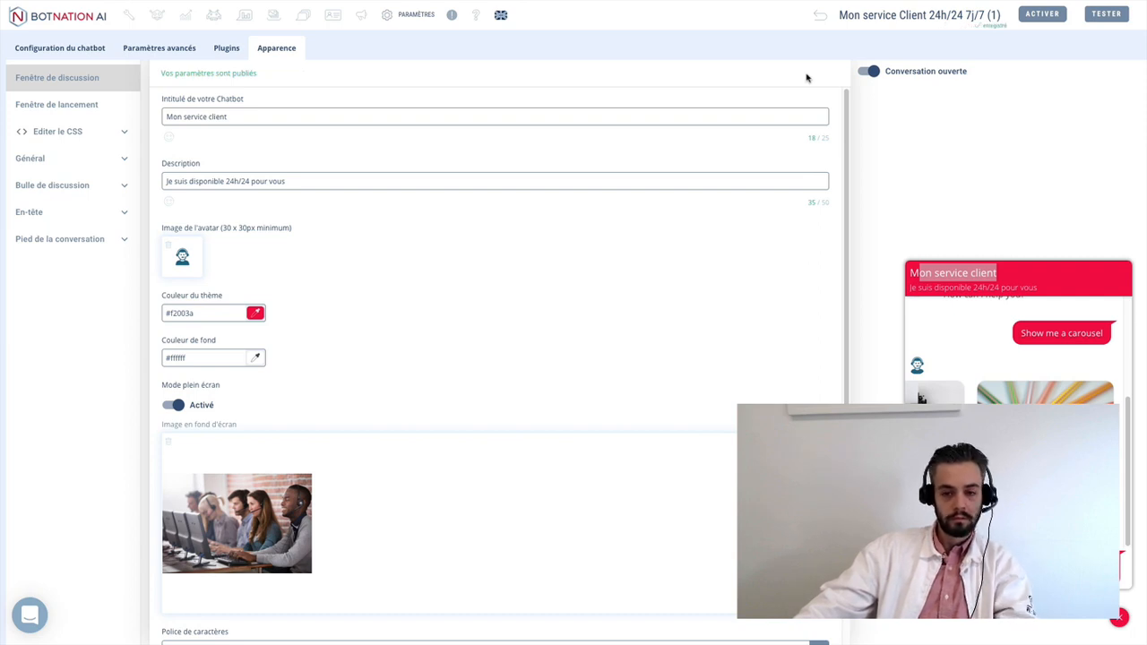
- Test the full-screen chatbot over the call-centre photo, send Menu from the quick options, then exit full screen
{"action": "left_click", "coordinate": [1098, 16]}
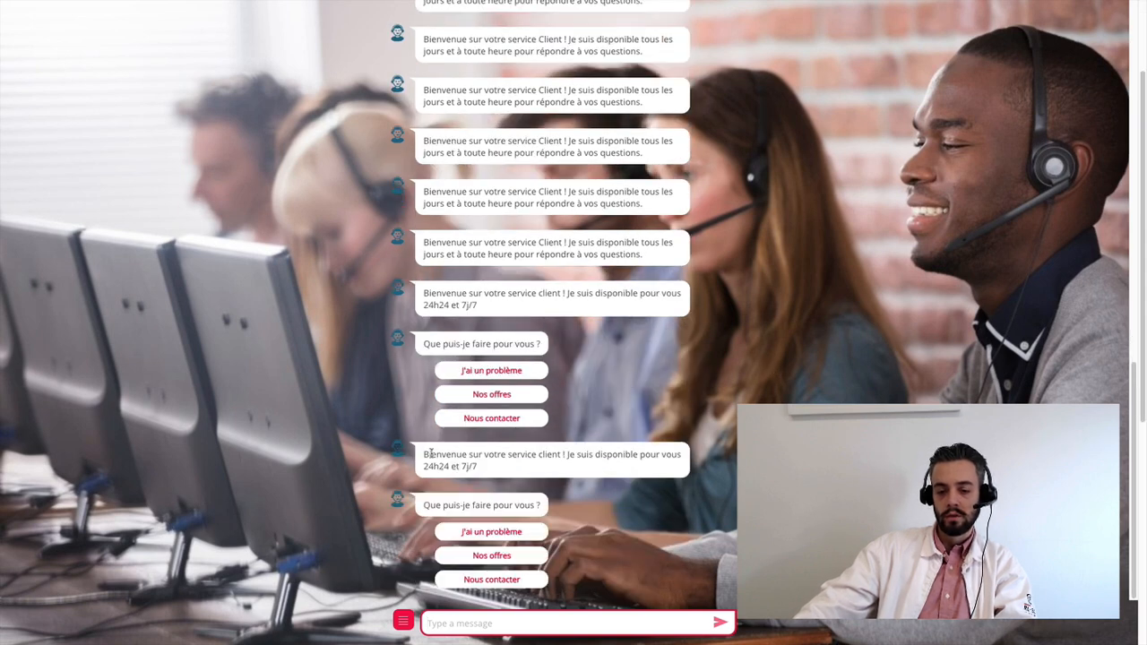
{"action": "left_click_drag", "start_coordinate": [427, 453], "coordinate": [539, 488]}
{"action": "left_click", "coordinate": [563, 543]}
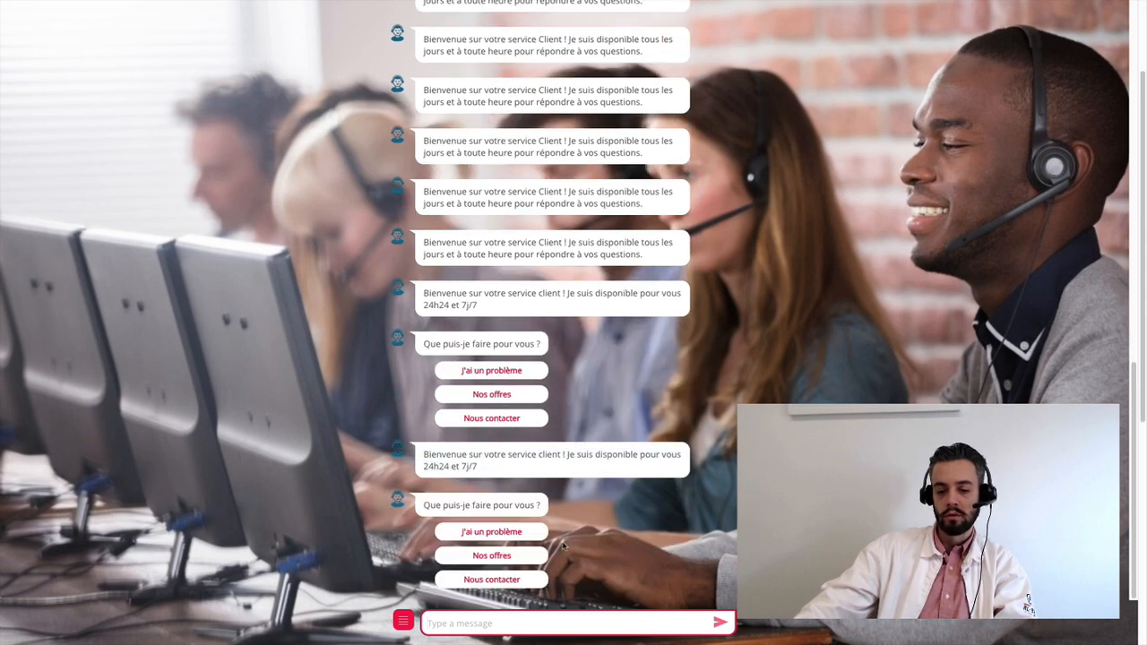
{"action": "left_click", "coordinate": [403, 622]}
{"action": "left_click", "coordinate": [419, 563]}
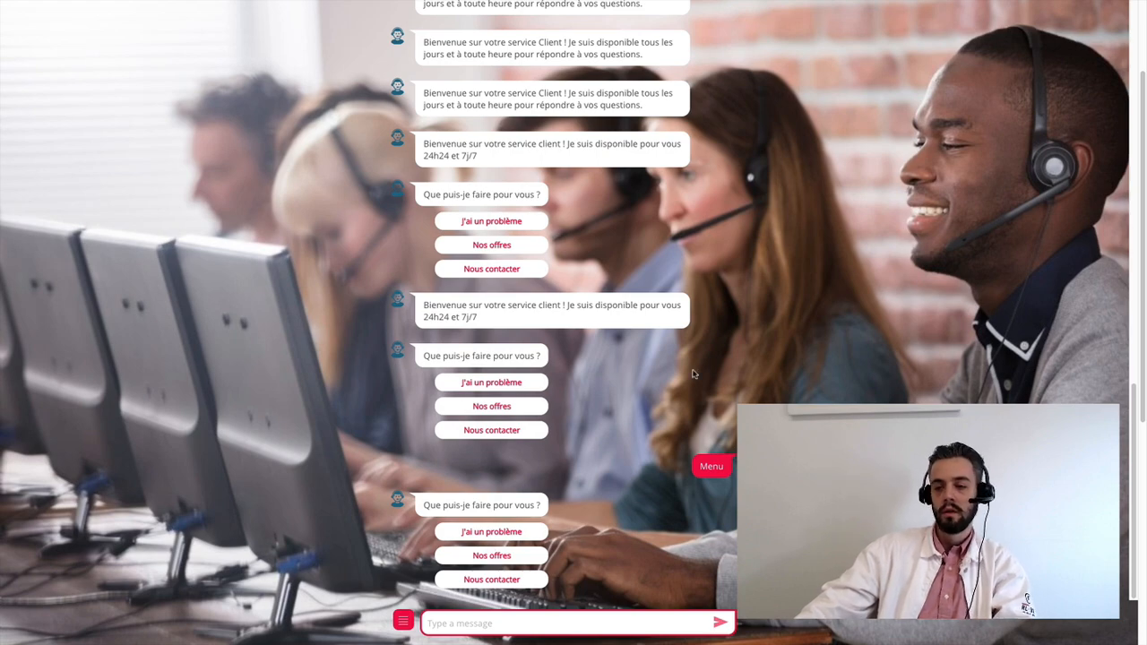
{"action": "mouse_move", "coordinate": [220, 3]}
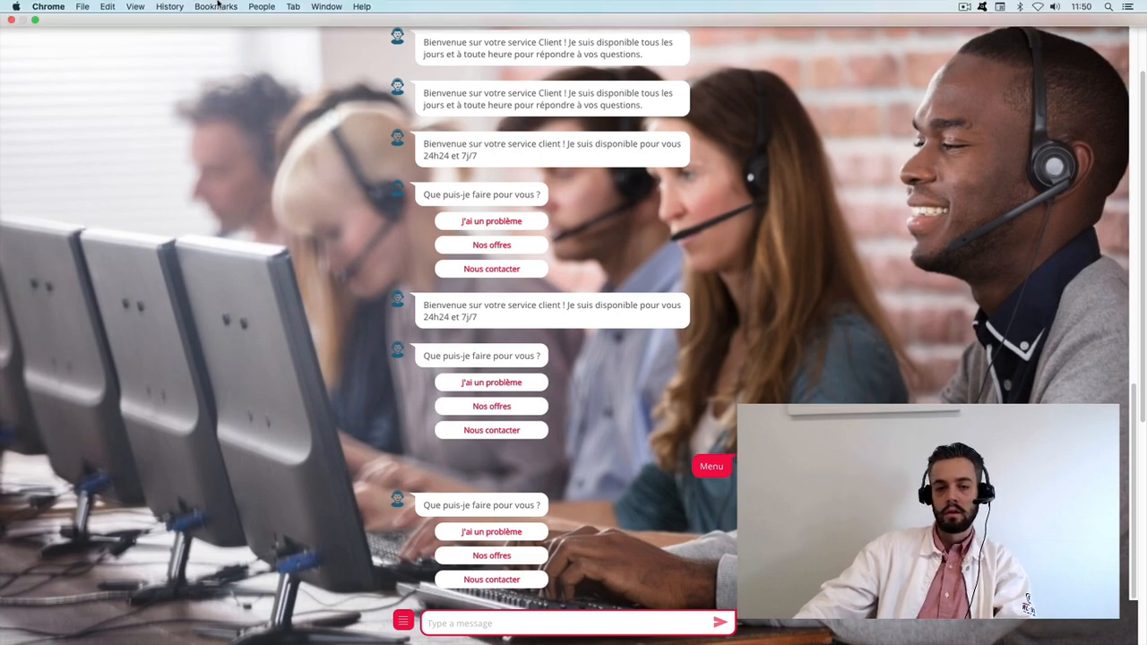
{"action": "left_click", "coordinate": [34, 20]}
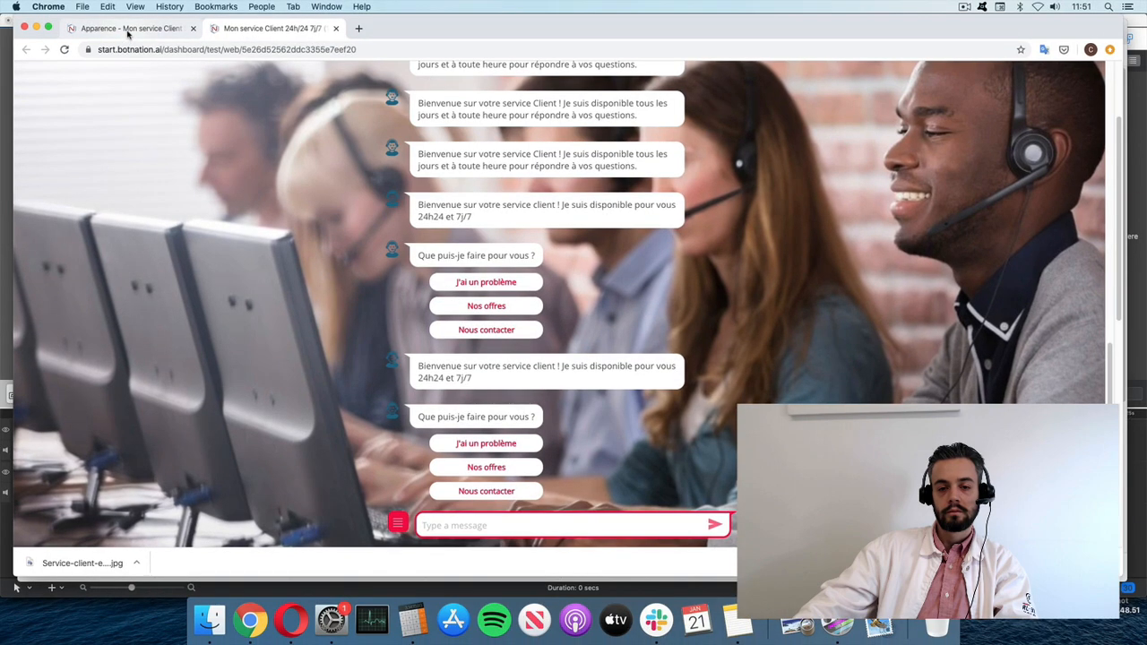
- Set the launcher bubble icon to Botnation.logo.jpg at zoom 1
{"action": "left_click", "coordinate": [128, 29]}
{"action": "scroll", "coordinate": [440, 384], "scroll_direction": "down", "scroll_amount": 5}
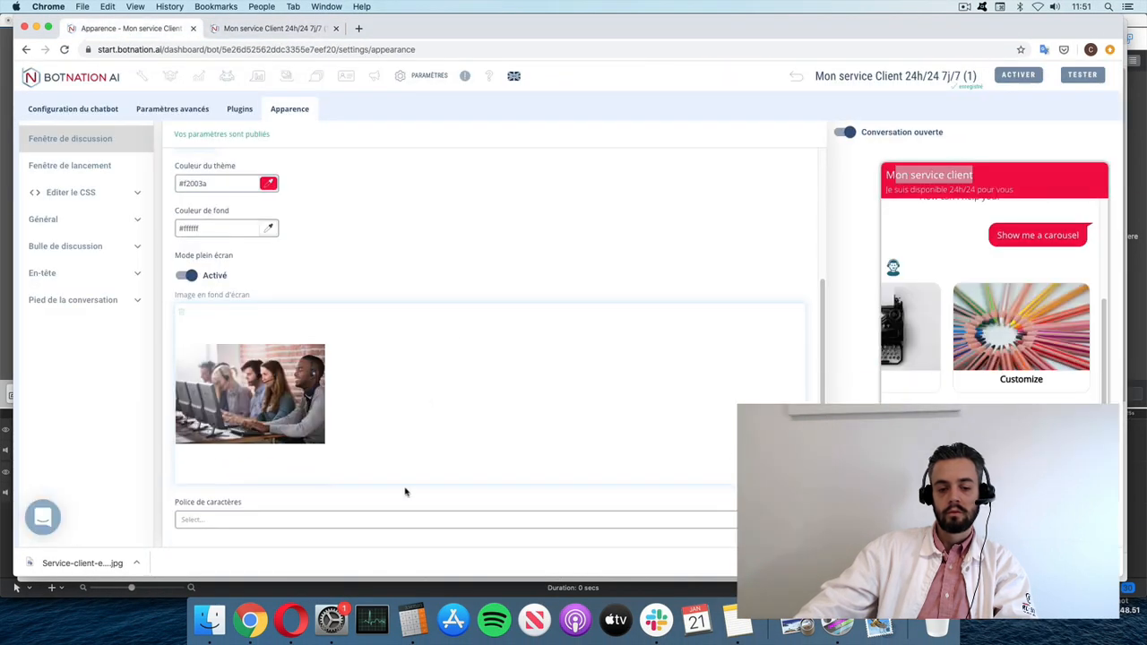
{"action": "left_click", "coordinate": [91, 171]}
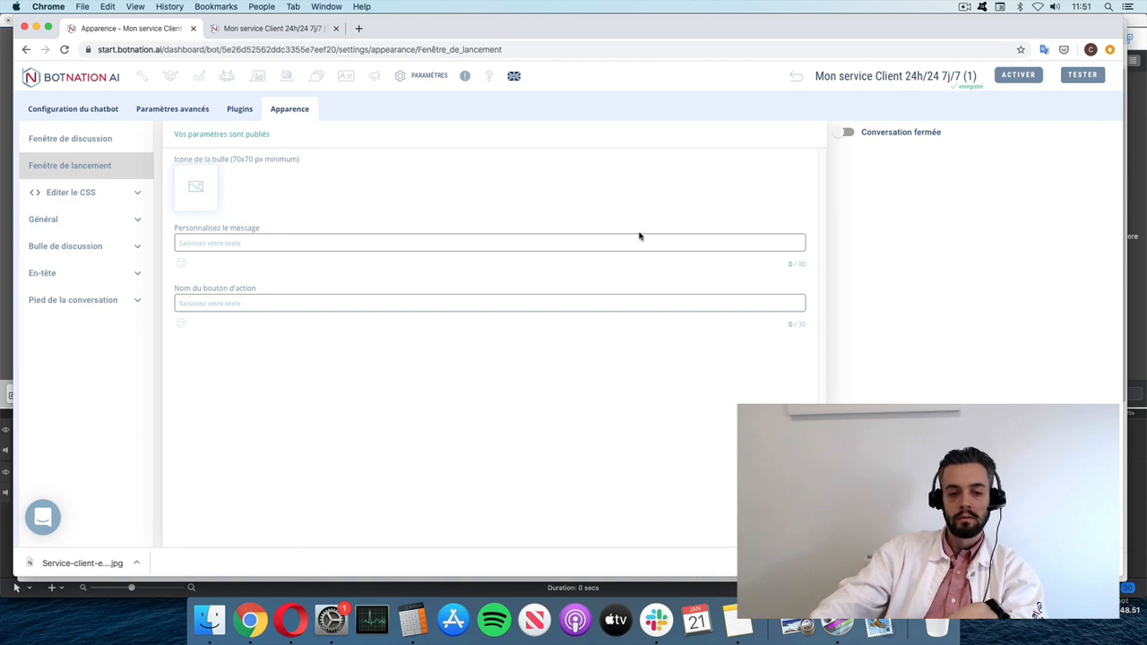
{"action": "left_click", "coordinate": [193, 186]}
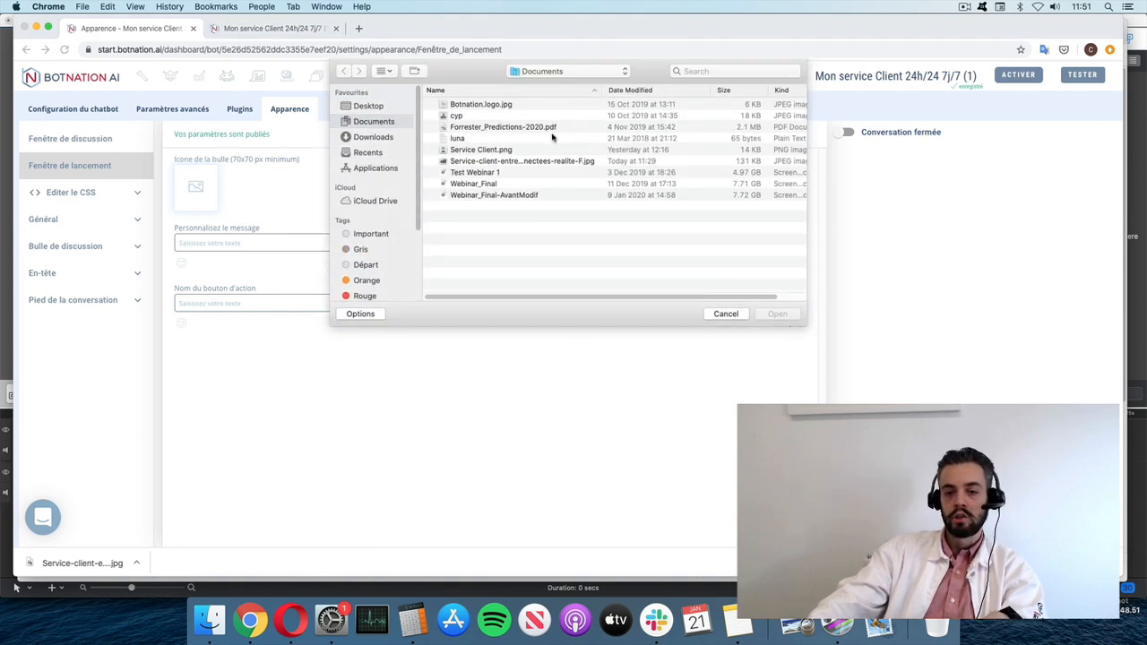
{"action": "left_click", "coordinate": [488, 106]}
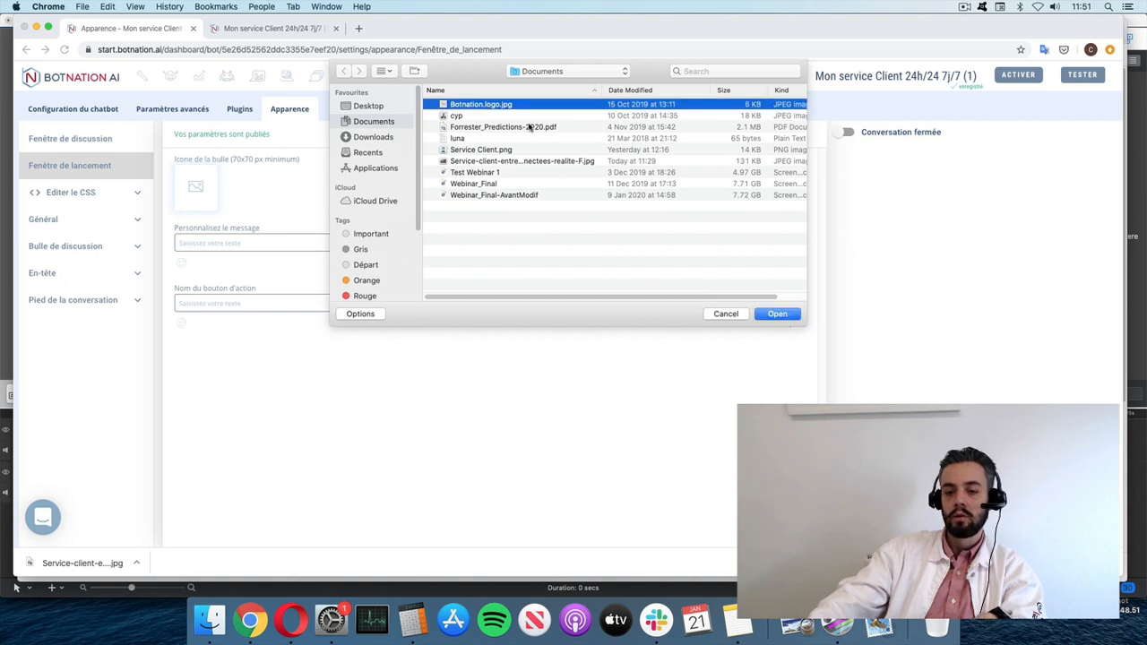
{"action": "left_click", "coordinate": [777, 315]}
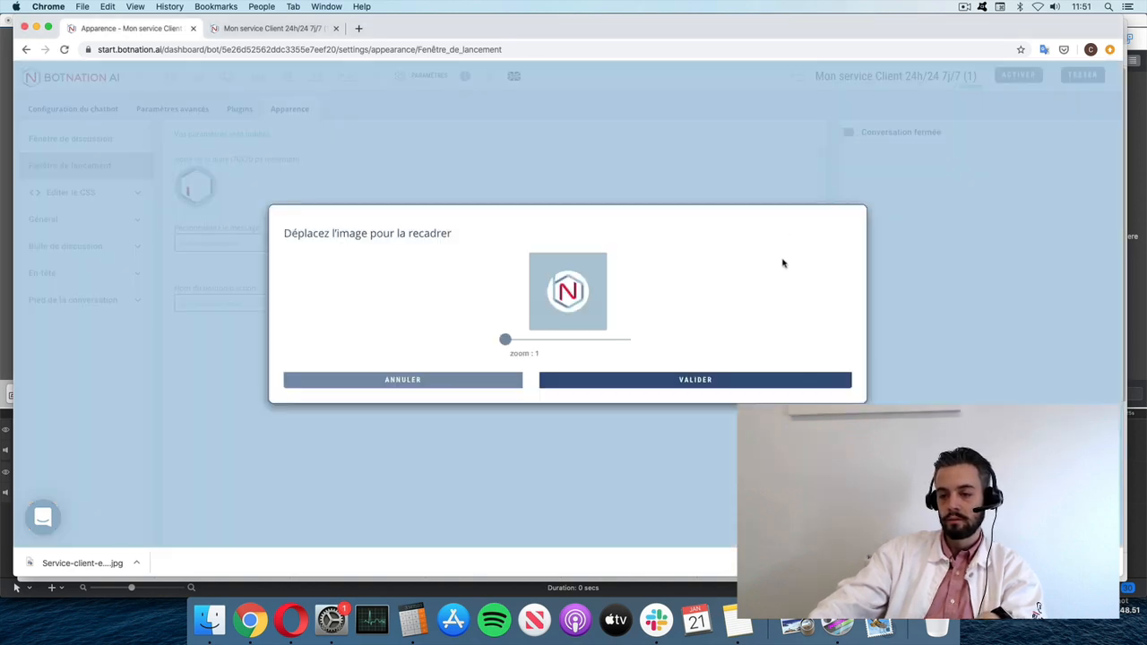
{"action": "left_click_drag", "start_coordinate": [505, 339], "coordinate": [463, 340]}
{"action": "left_click", "coordinate": [658, 391]}
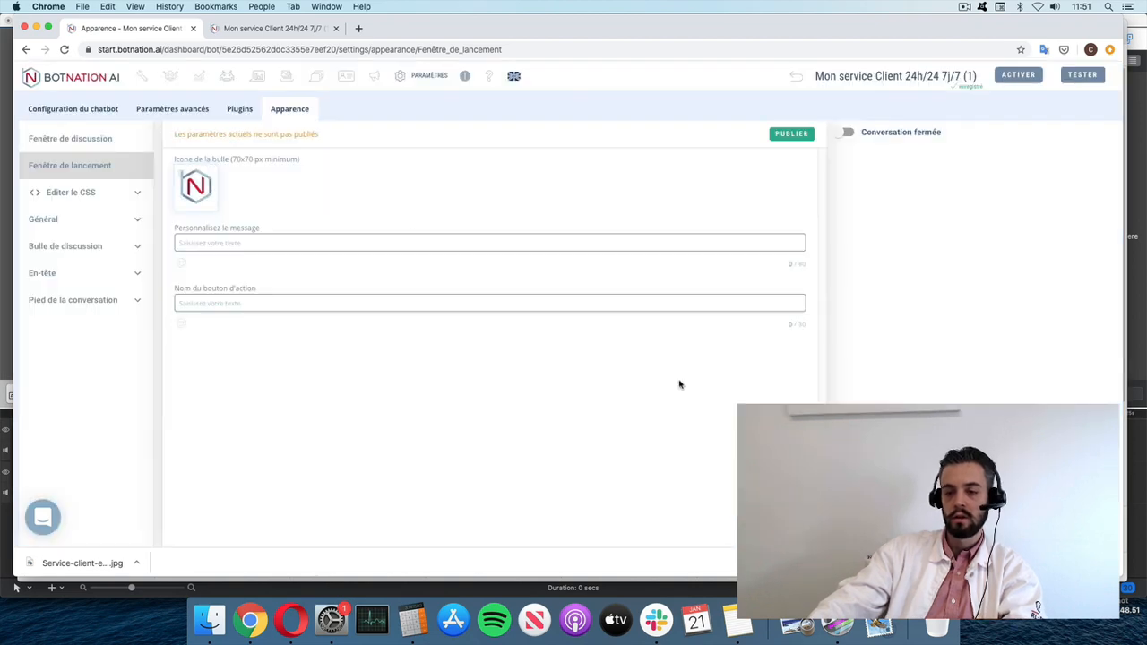
- Close the extra chatbot test tabs to return to the editor
{"action": "left_click", "coordinate": [1082, 77]}
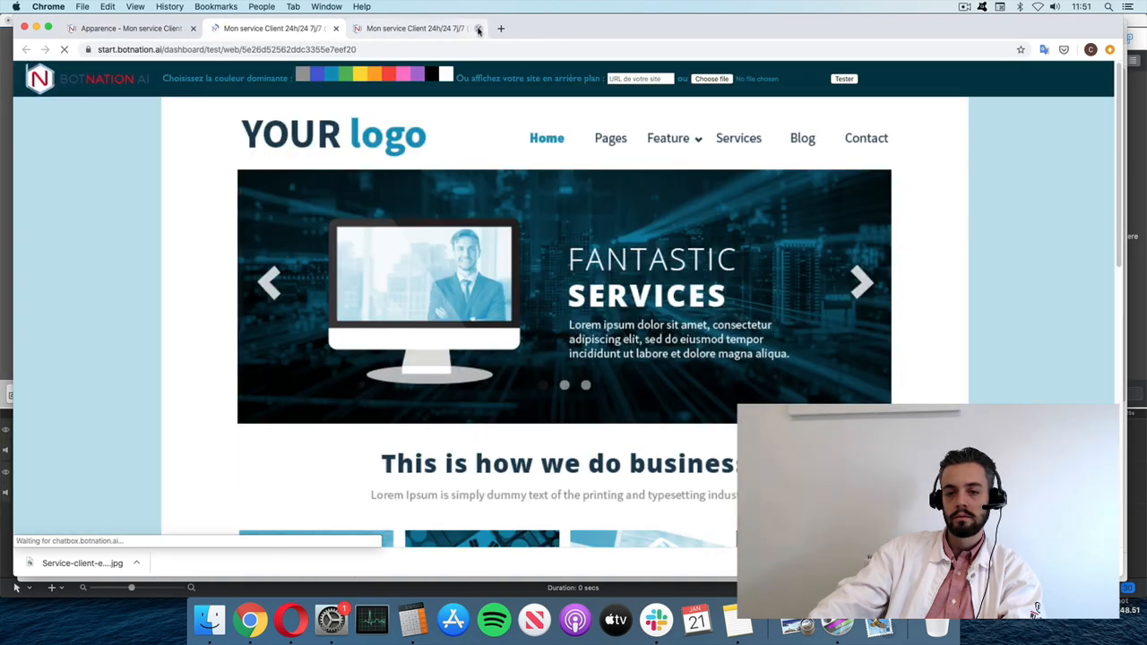
{"action": "left_click", "coordinate": [480, 29]}
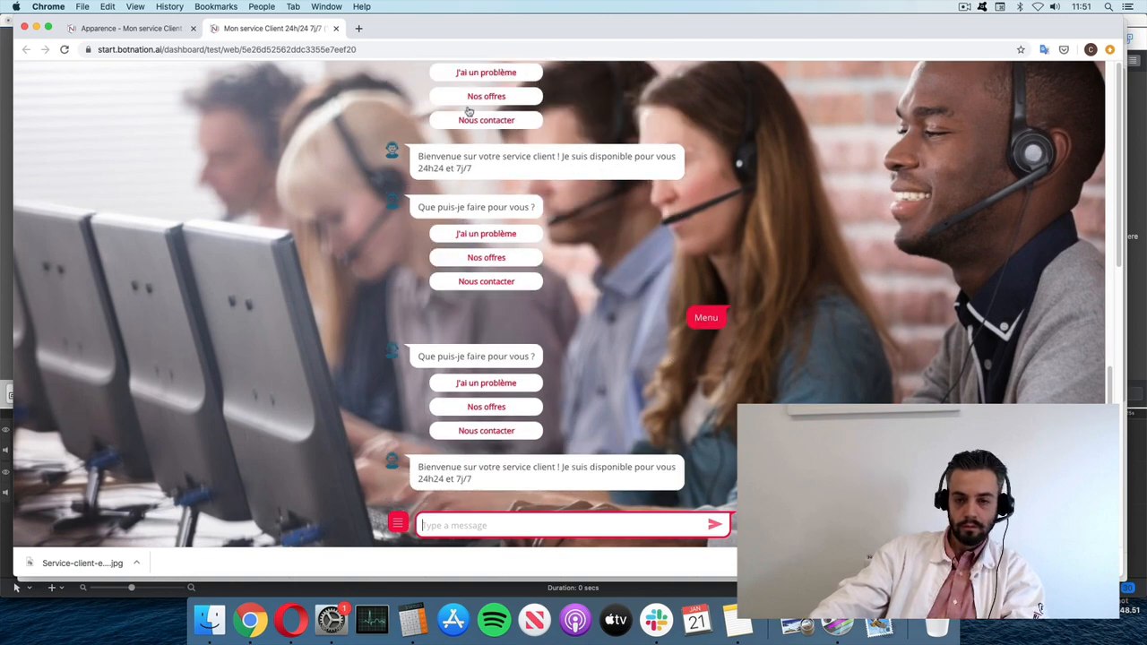
{"action": "left_click", "coordinate": [335, 29]}
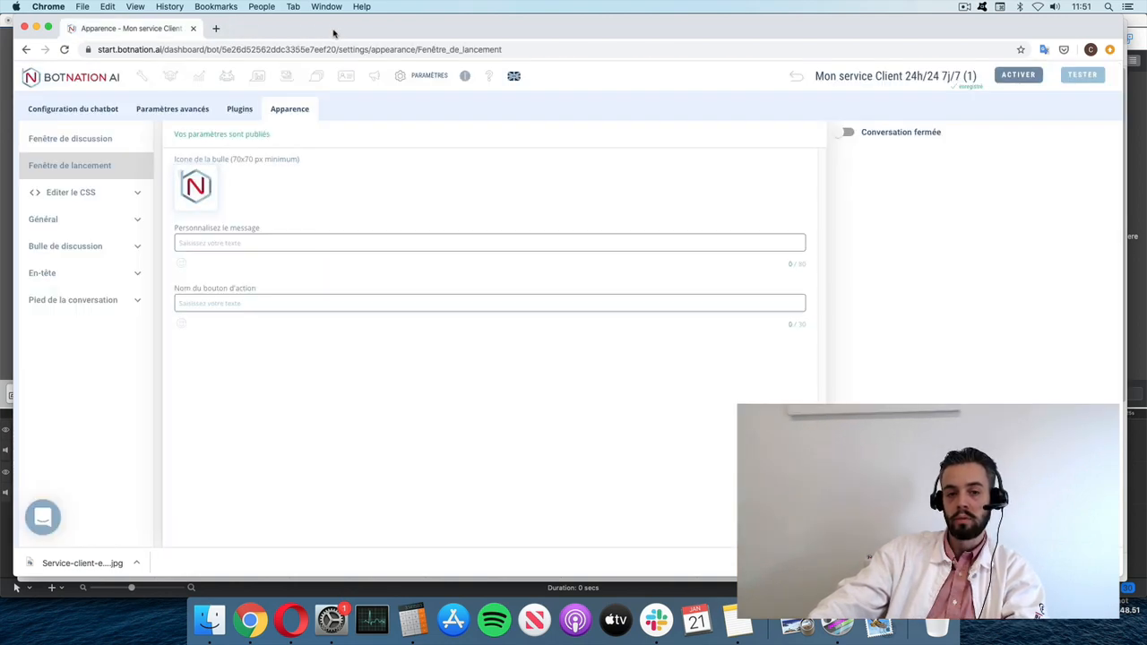
- Turn off Mode plein écran in Fenêtre de discussion and publish the change
{"action": "left_click", "coordinate": [60, 136]}
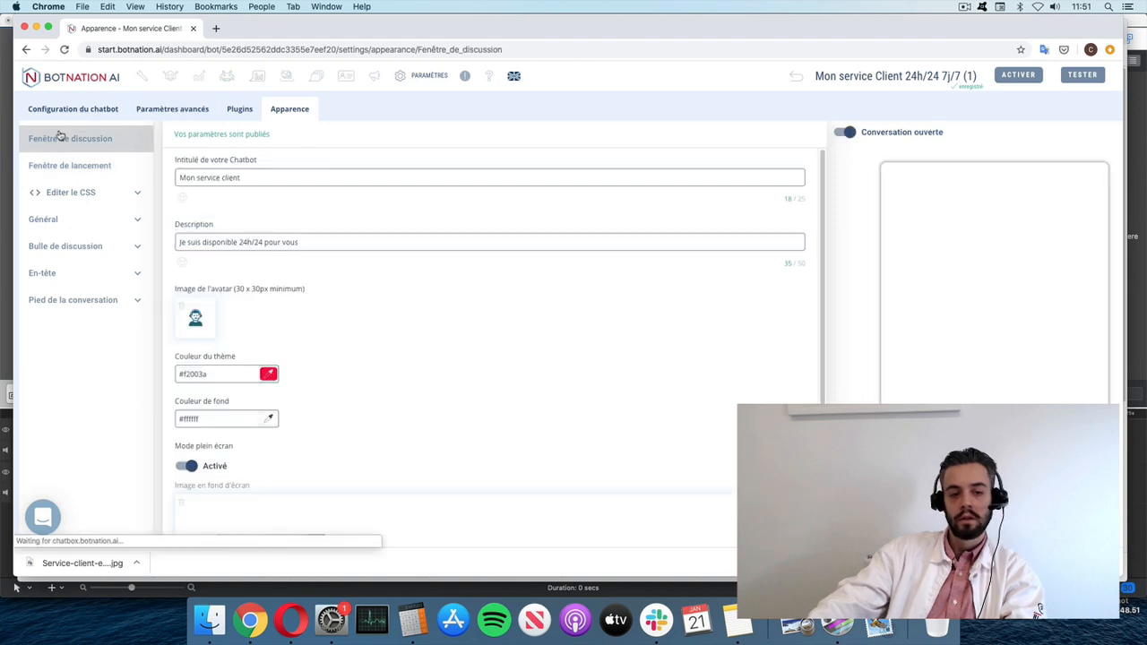
{"action": "left_click", "coordinate": [189, 466]}
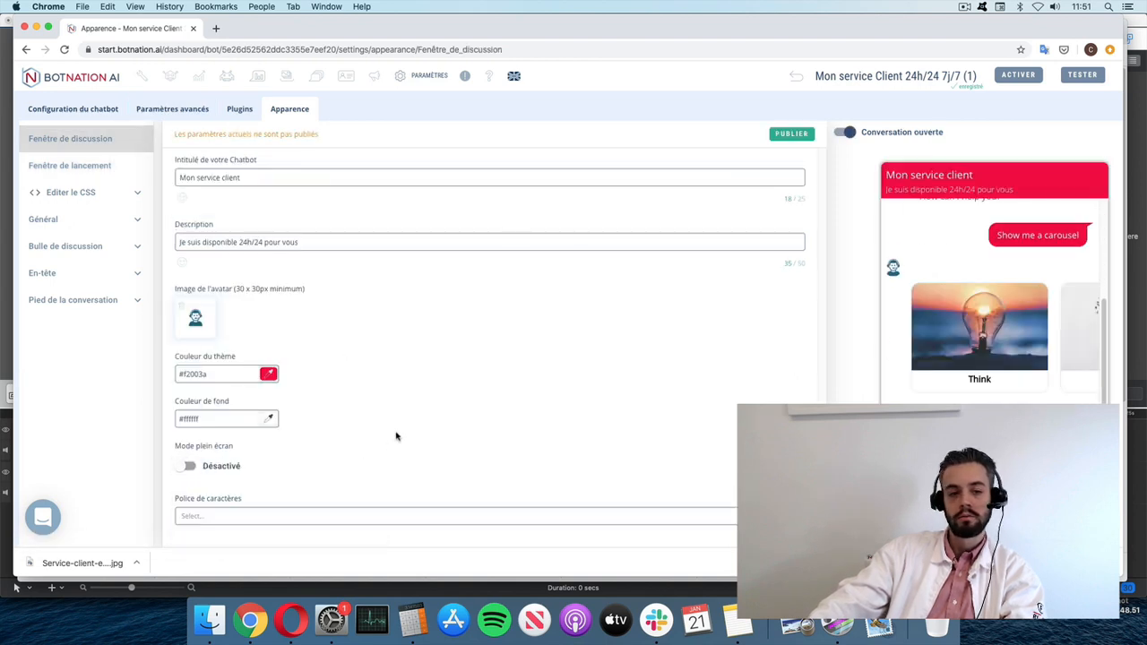
{"action": "left_click", "coordinate": [789, 136]}
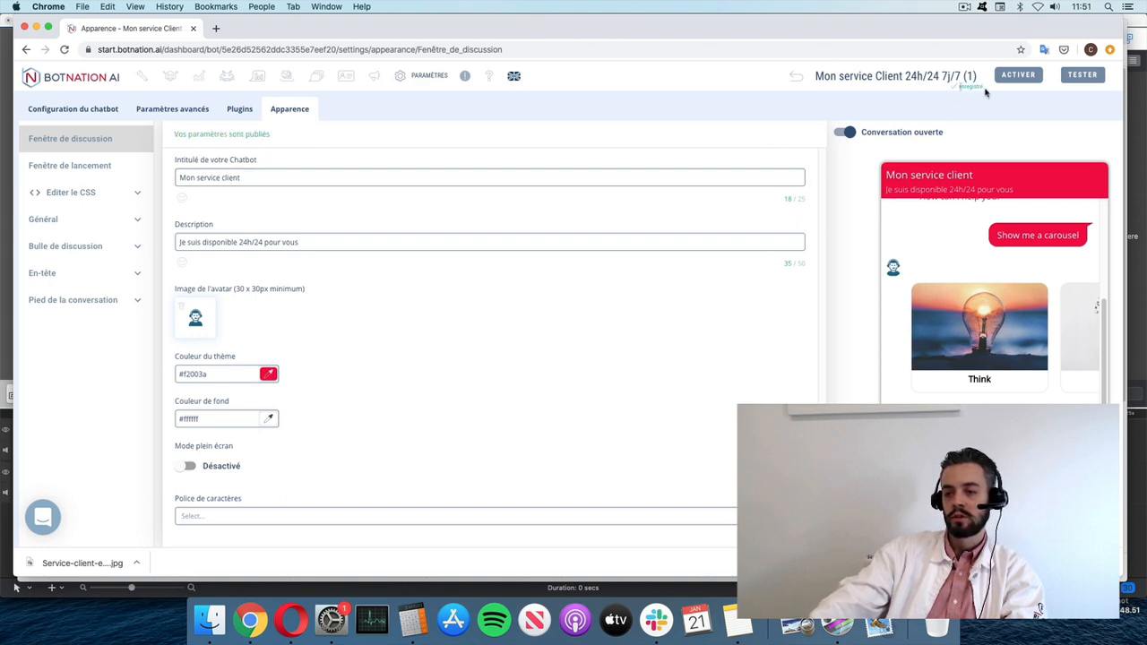
- Test the chatbot as a small pop-up window from the N bubble, then close the test tab
{"action": "left_click", "coordinate": [1085, 77]}
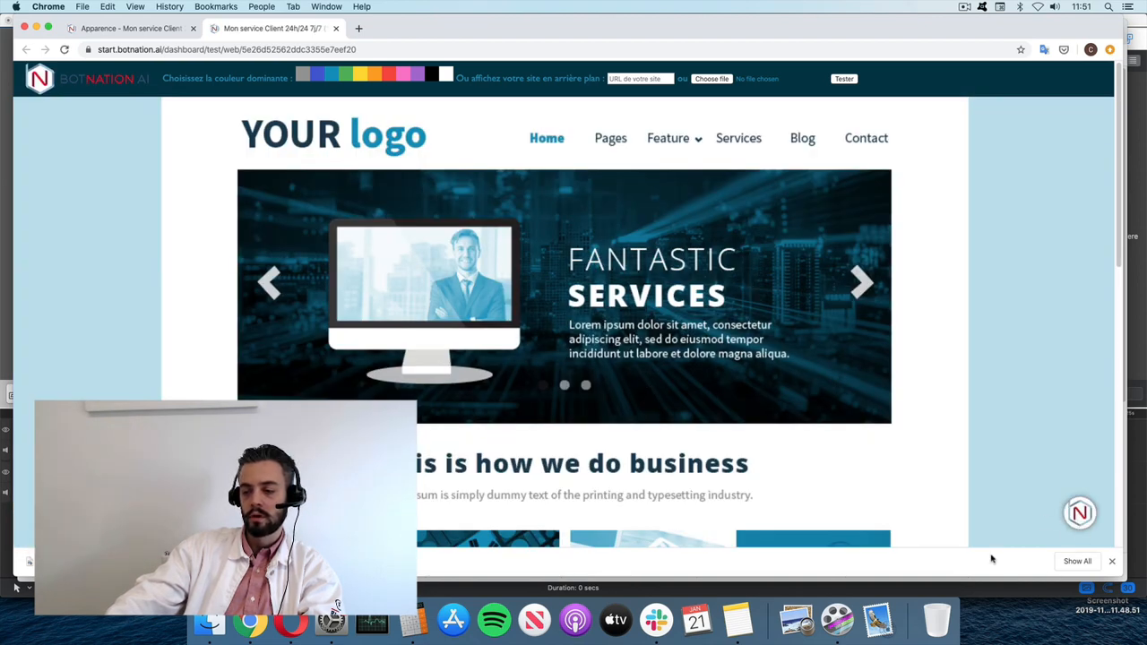
{"action": "left_click", "coordinate": [1080, 518]}
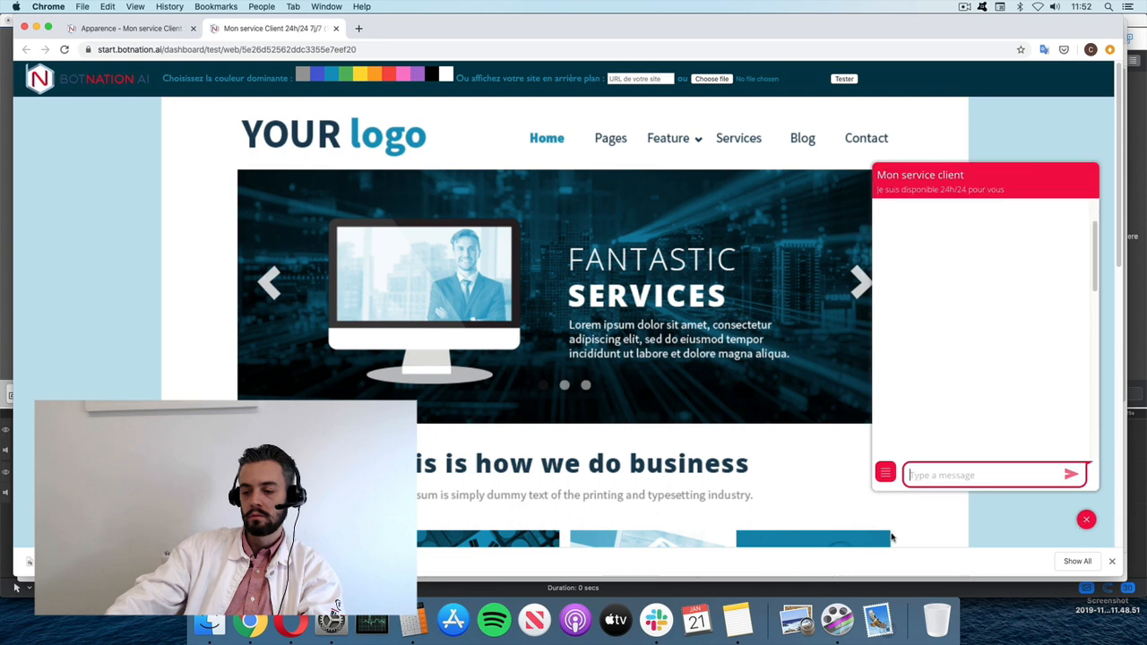
{"action": "left_click", "coordinate": [1084, 523]}
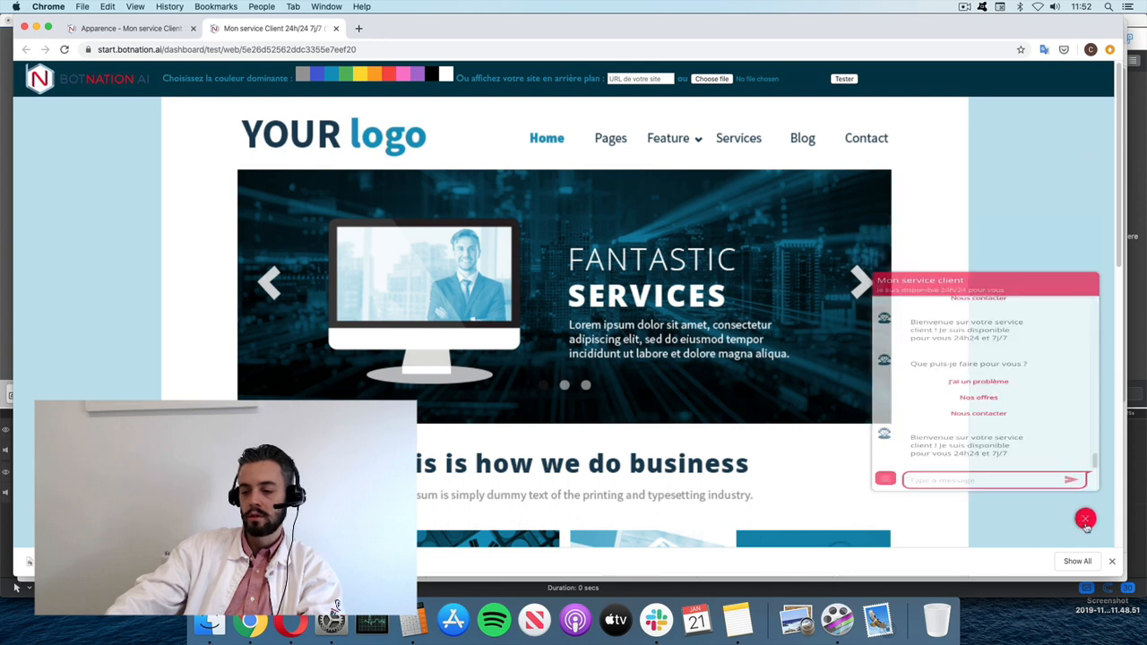
{"action": "left_click", "coordinate": [336, 29]}
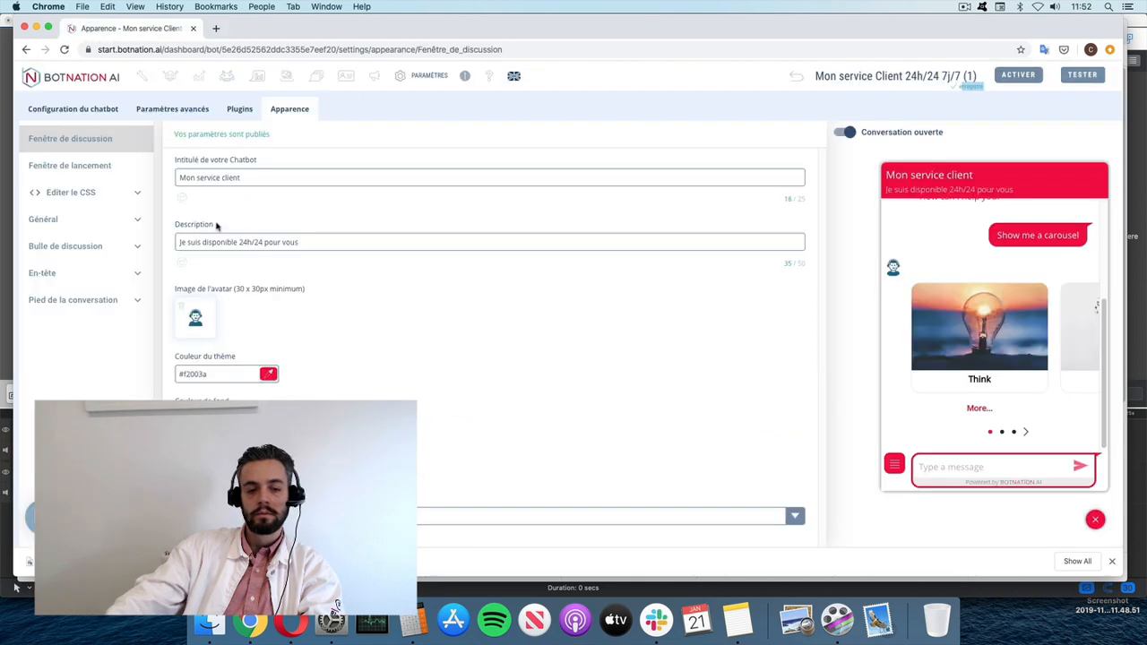
- Switch Mode plein écran back on without publishing
{"action": "scroll", "coordinate": [260, 453], "scroll_direction": "down", "scroll_amount": 3}
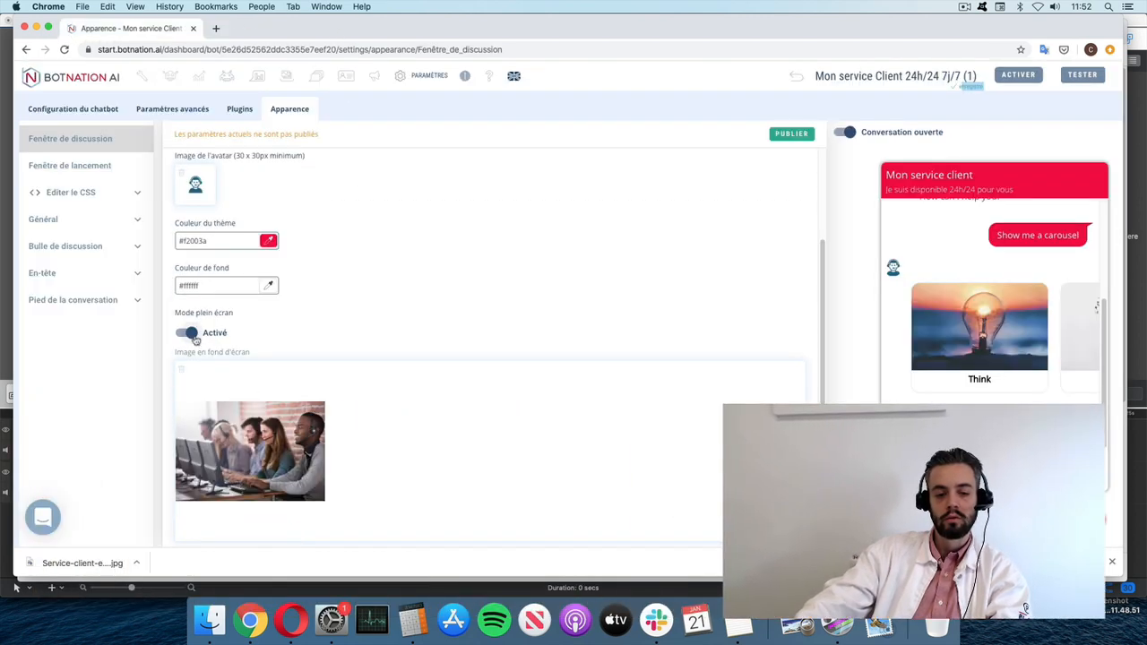
{"action": "left_click", "coordinate": [193, 337]}
{"action": "left_click", "coordinate": [193, 468]}
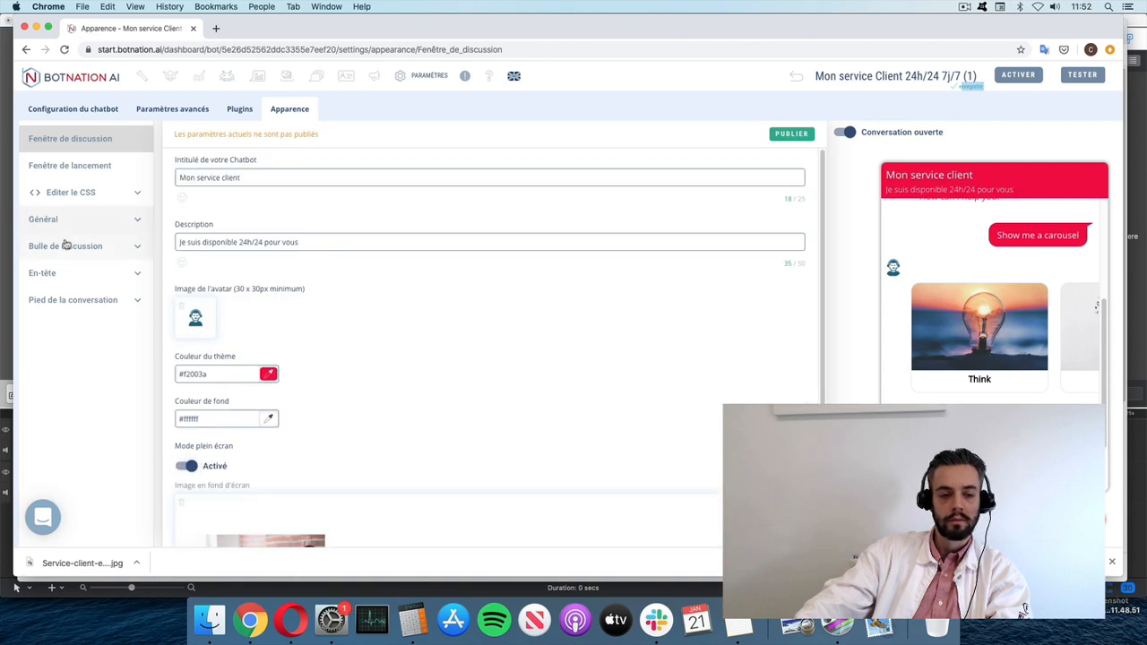
- Open Fenêtre de lancement and inspect the custom message and action-button name fields
{"action": "left_click", "coordinate": [60, 168]}
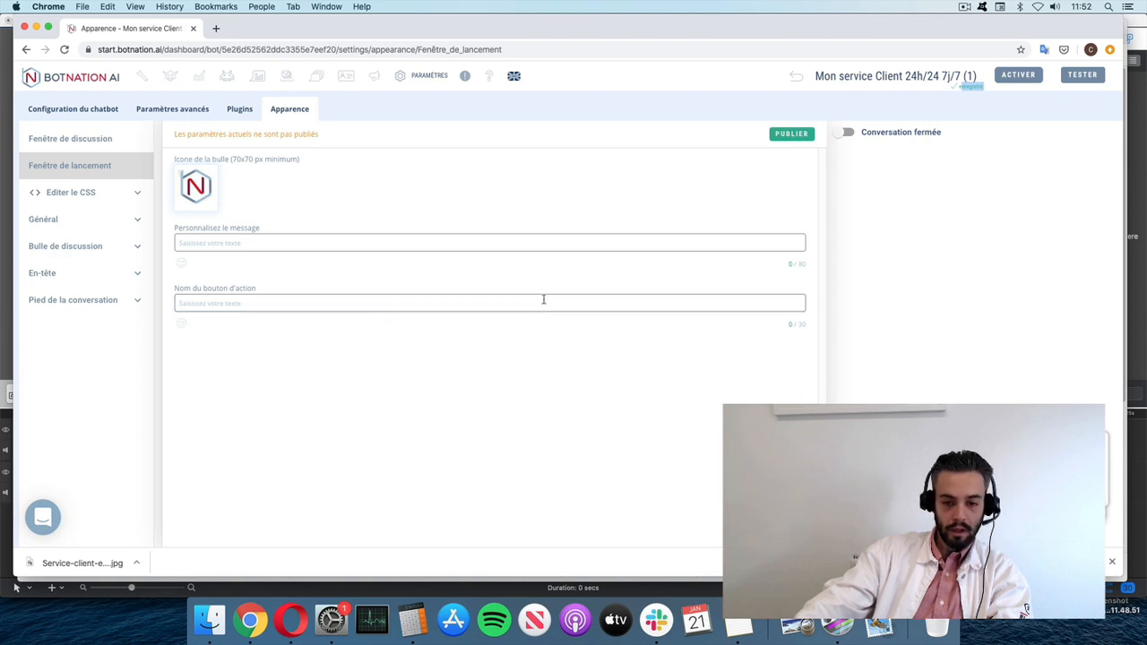
{"action": "left_click", "coordinate": [234, 242]}
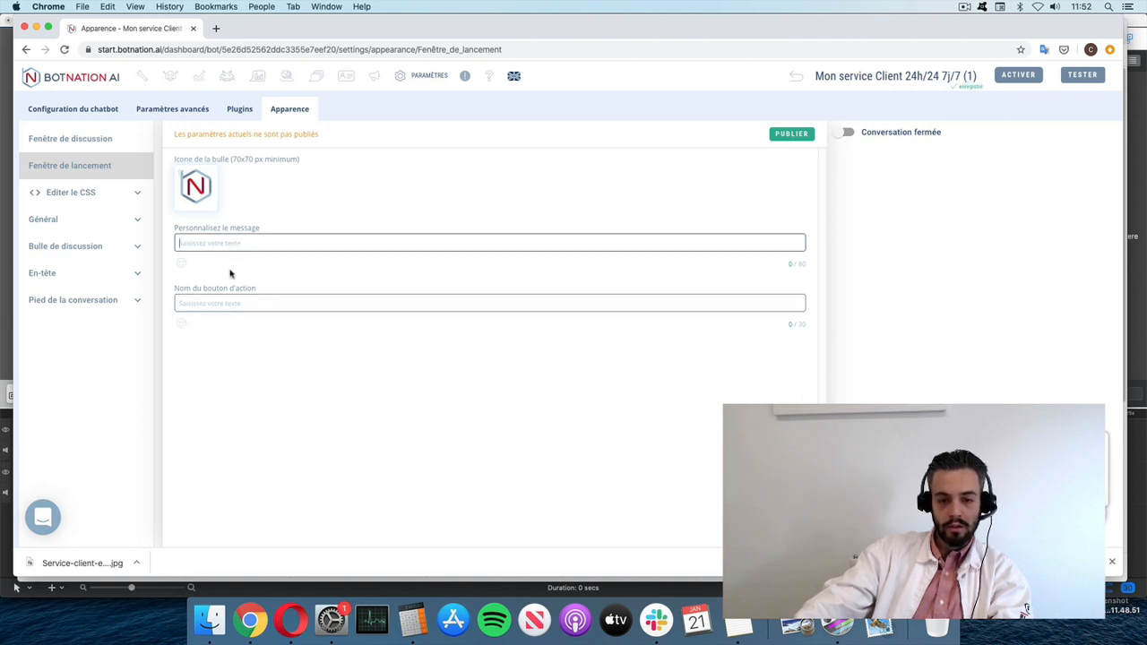
{"action": "left_click", "coordinate": [224, 305]}
- Set the message bubble shape to Angles arrondis, keep the arrow shown, and publish
{"action": "left_click", "coordinate": [77, 246]}
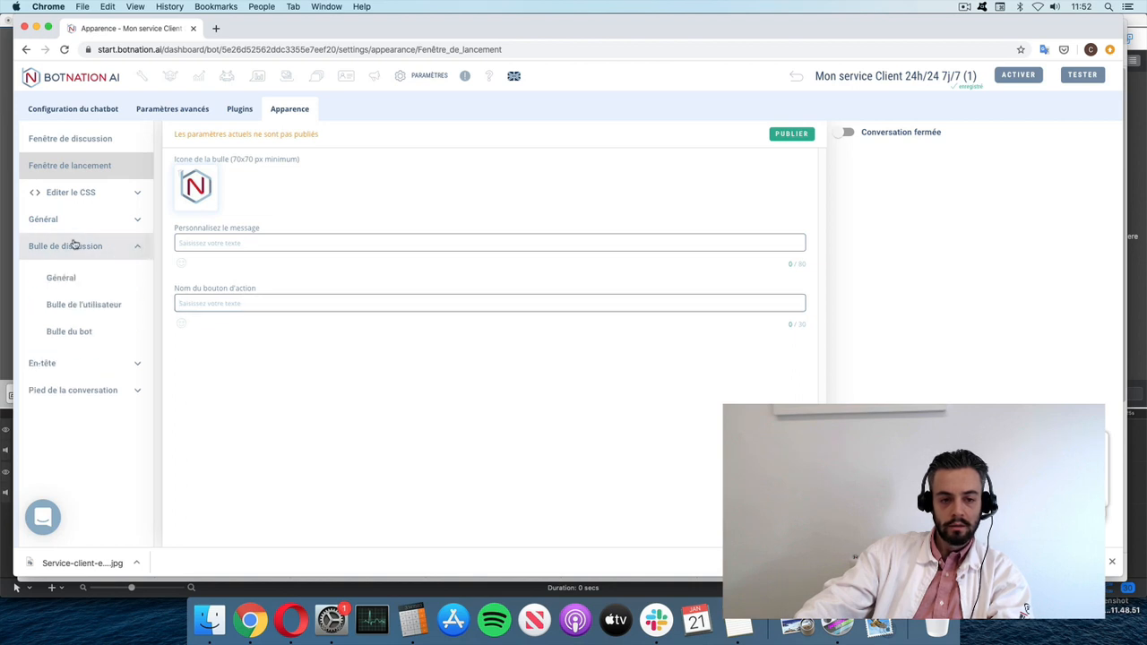
{"action": "left_click", "coordinate": [77, 277]}
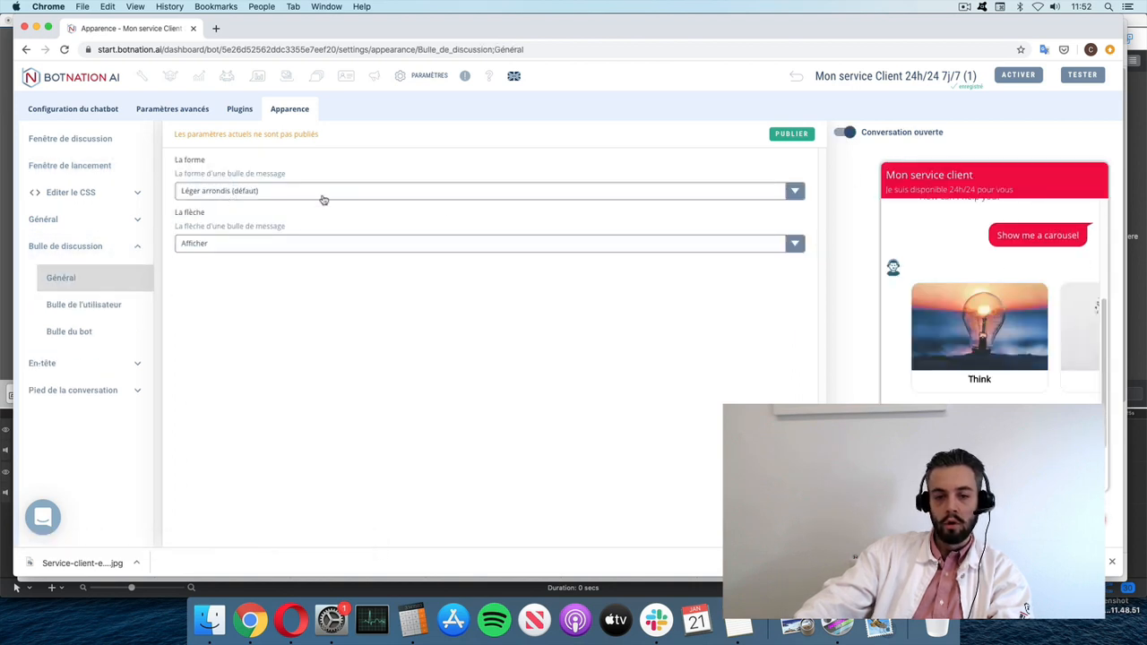
{"action": "left_click", "coordinate": [293, 190]}
{"action": "left_click", "coordinate": [277, 229]}
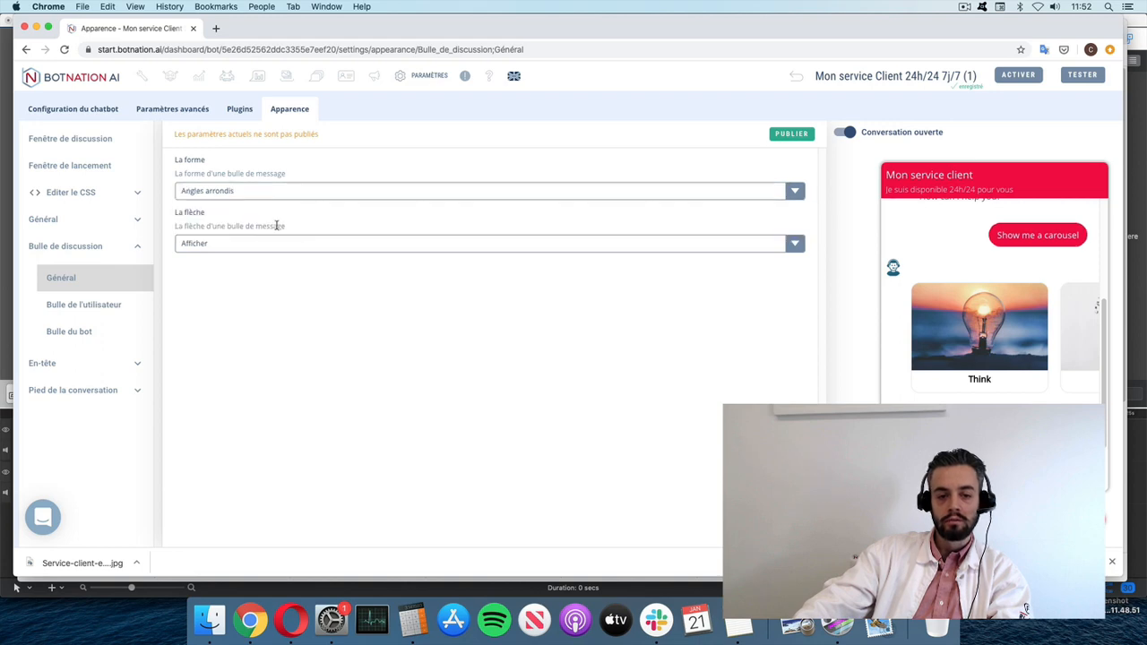
{"action": "left_click", "coordinate": [238, 244]}
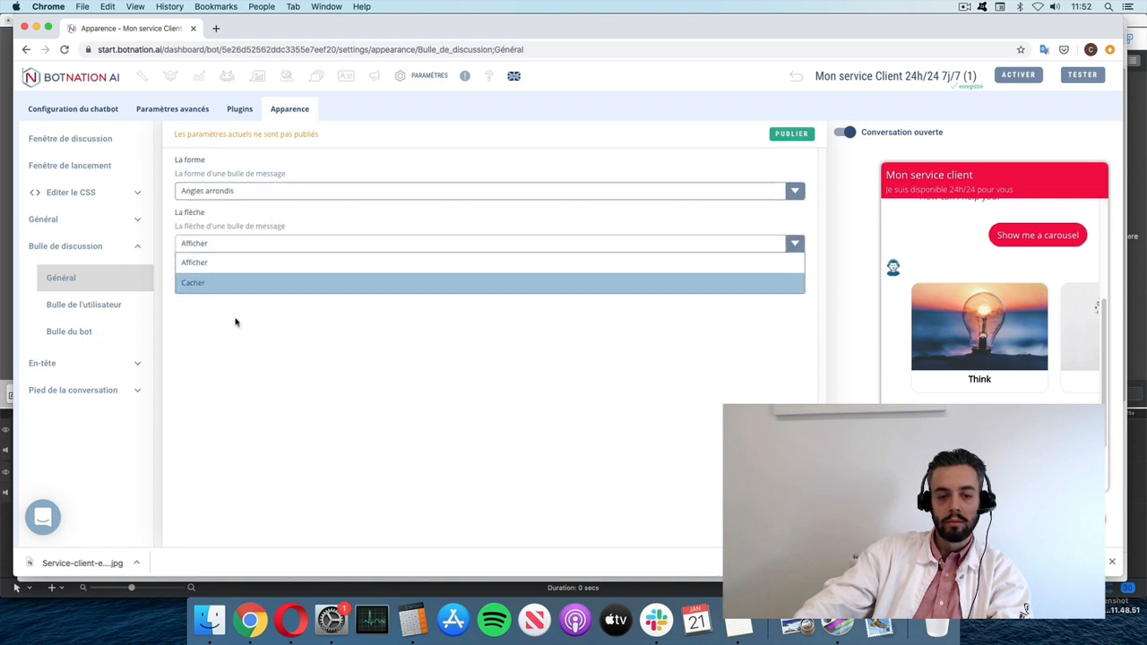
{"action": "left_click", "coordinate": [236, 323]}
{"action": "left_click", "coordinate": [789, 135]}
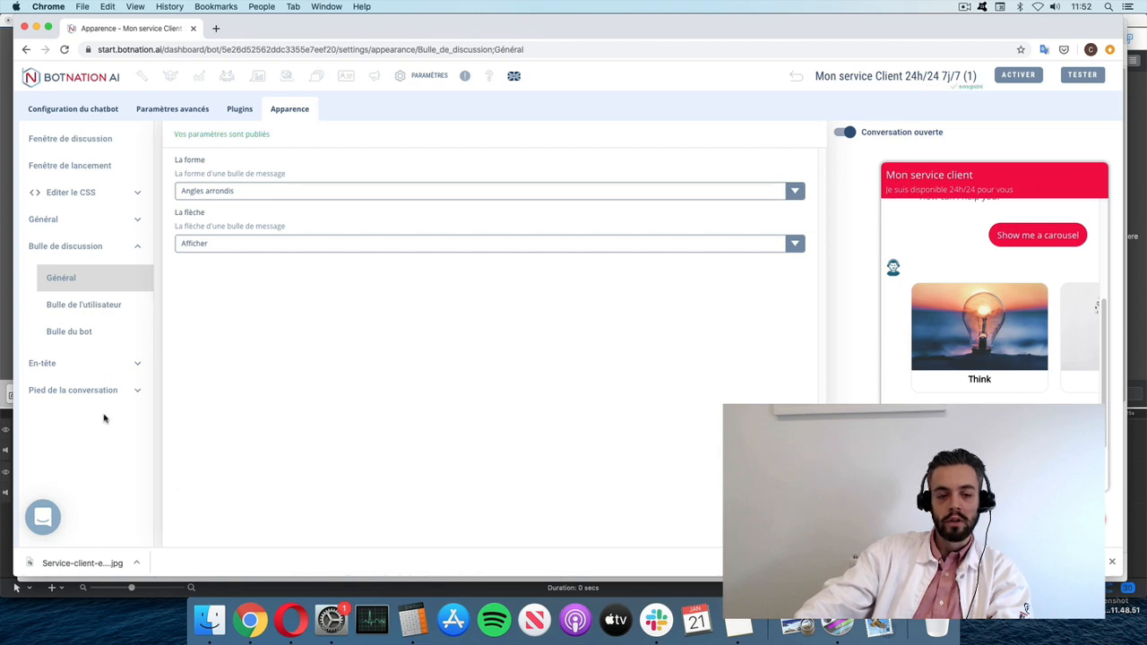
- Browse the Pied de la conversation colour and border settings, then return to Fenêtre de lancement
{"action": "left_click", "coordinate": [67, 391]}
{"action": "left_click", "coordinate": [90, 427]}
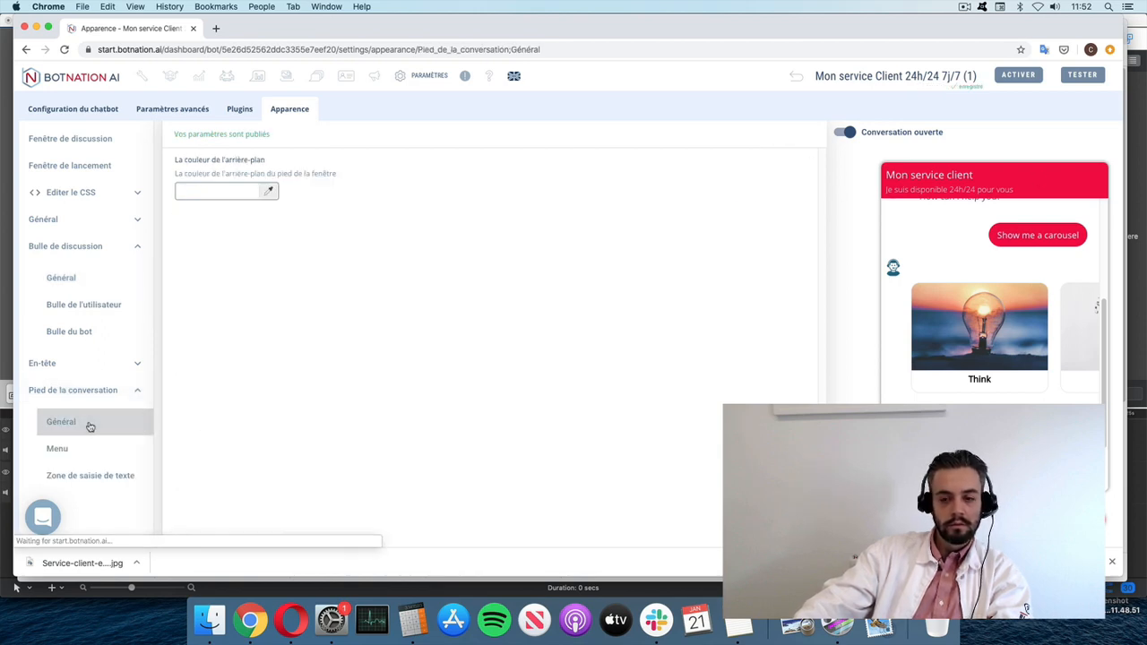
{"action": "left_click", "coordinate": [89, 459]}
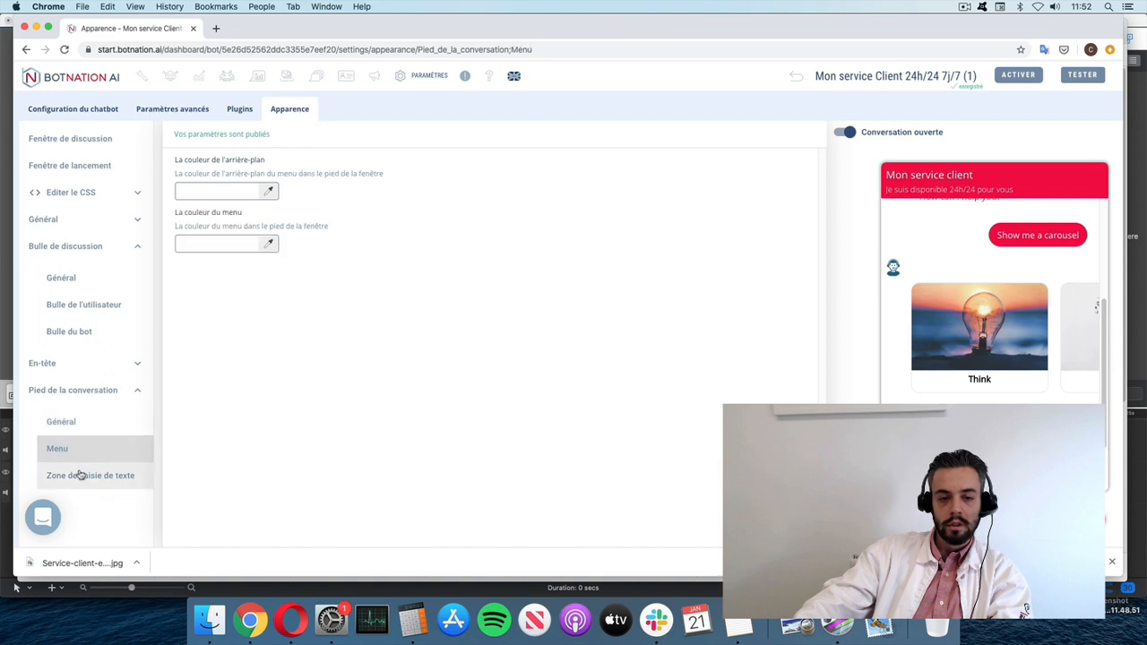
{"action": "left_click", "coordinate": [80, 476]}
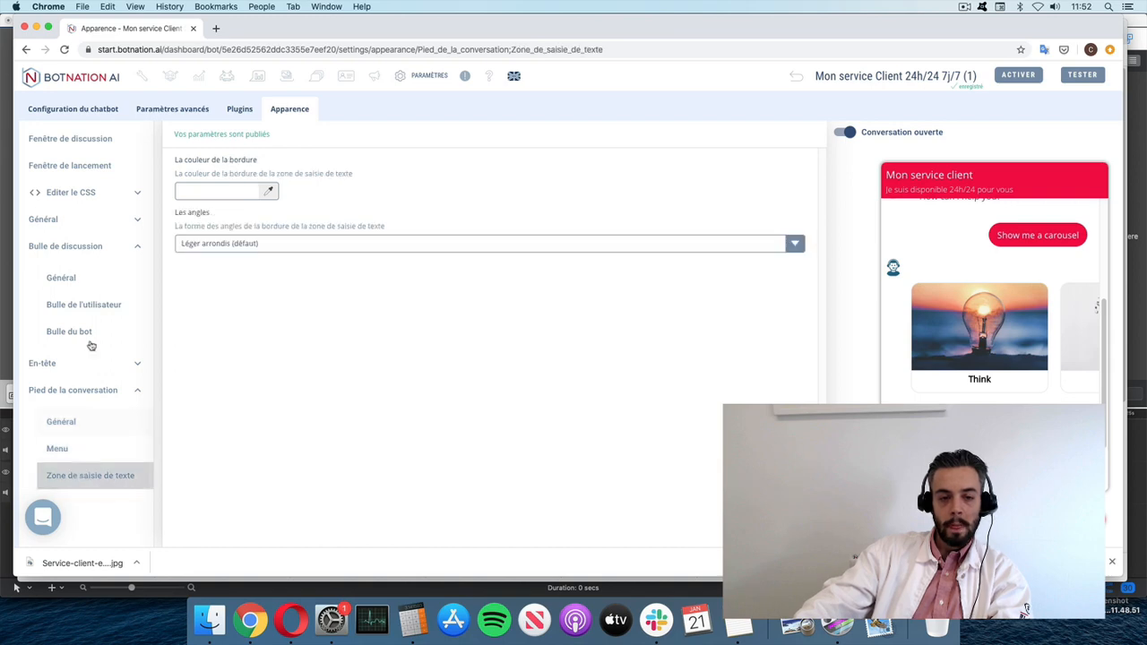
{"action": "left_click", "coordinate": [92, 165]}
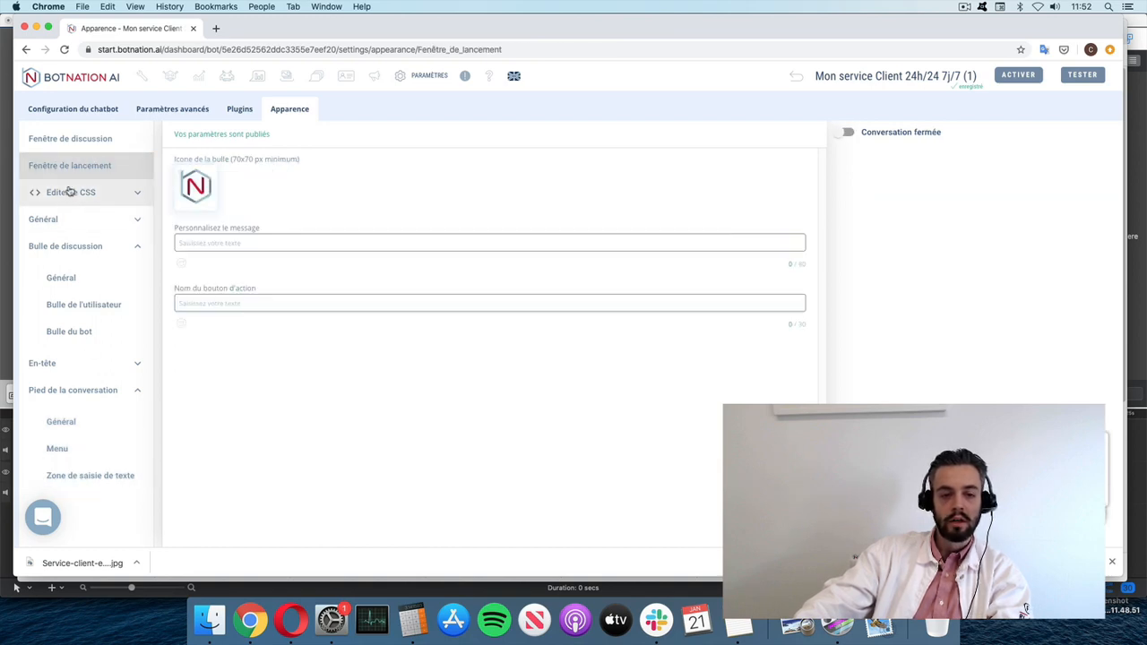
{"action": "left_click", "coordinate": [141, 247]}
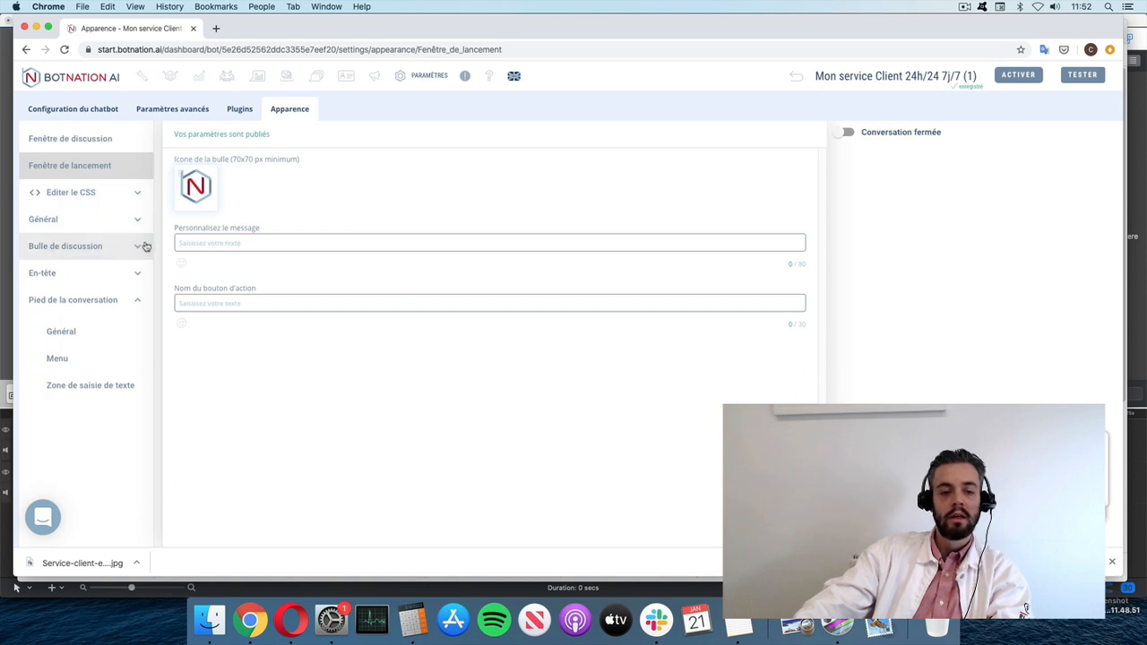
- Collapse the footer settings and open the full-screen chatbot on a new test page
{"action": "left_click", "coordinate": [141, 301]}
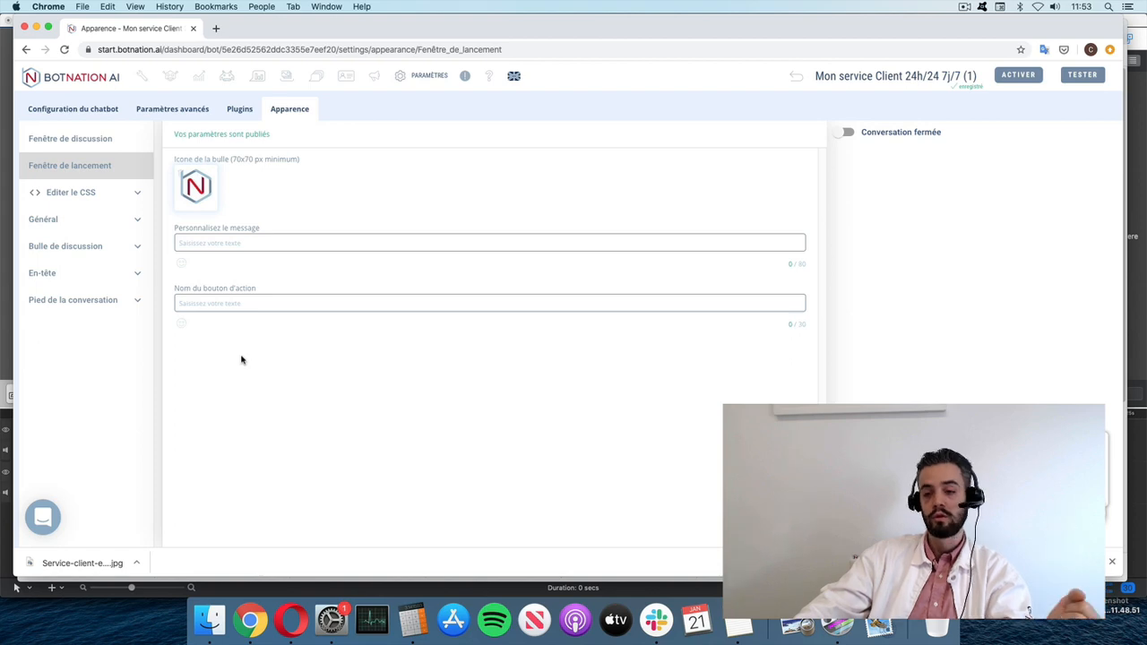
{"action": "left_click", "coordinate": [1080, 77]}
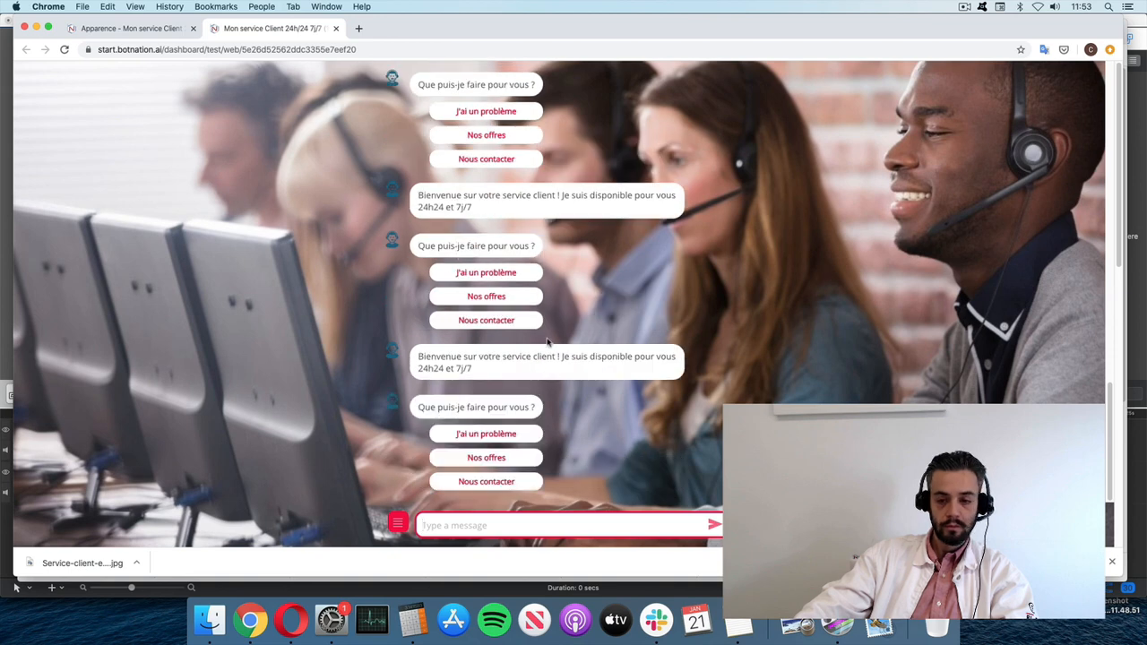
- Review the full-screen test page's address and conversation, then close the test tab
{"action": "left_click", "coordinate": [269, 50]}
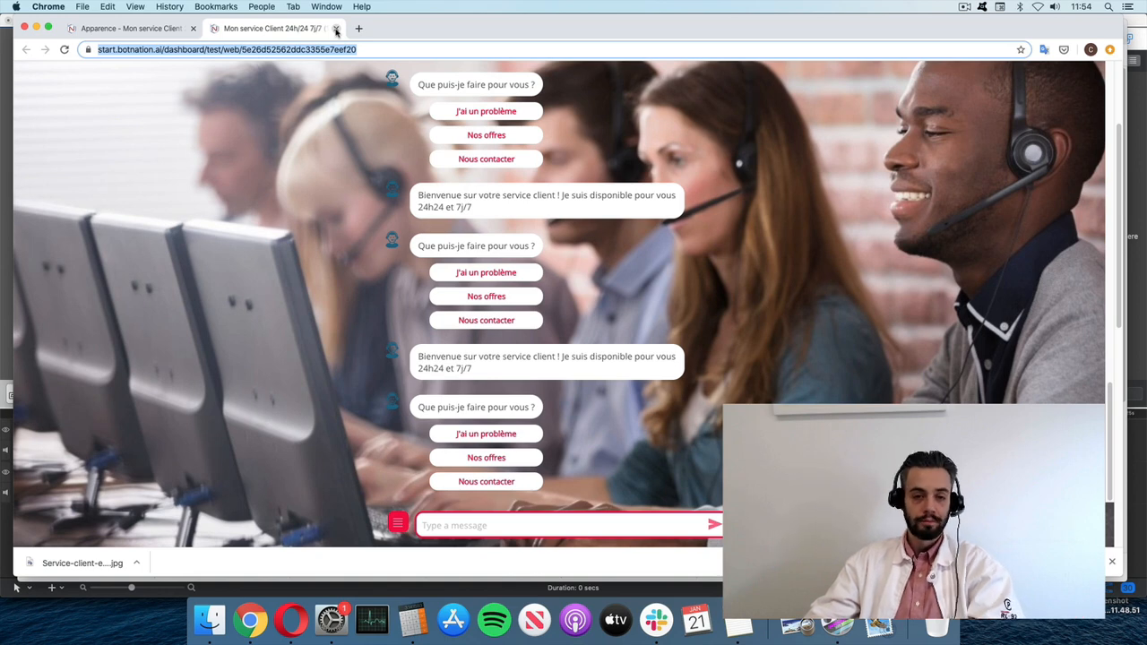
{"action": "left_click", "coordinate": [336, 29]}
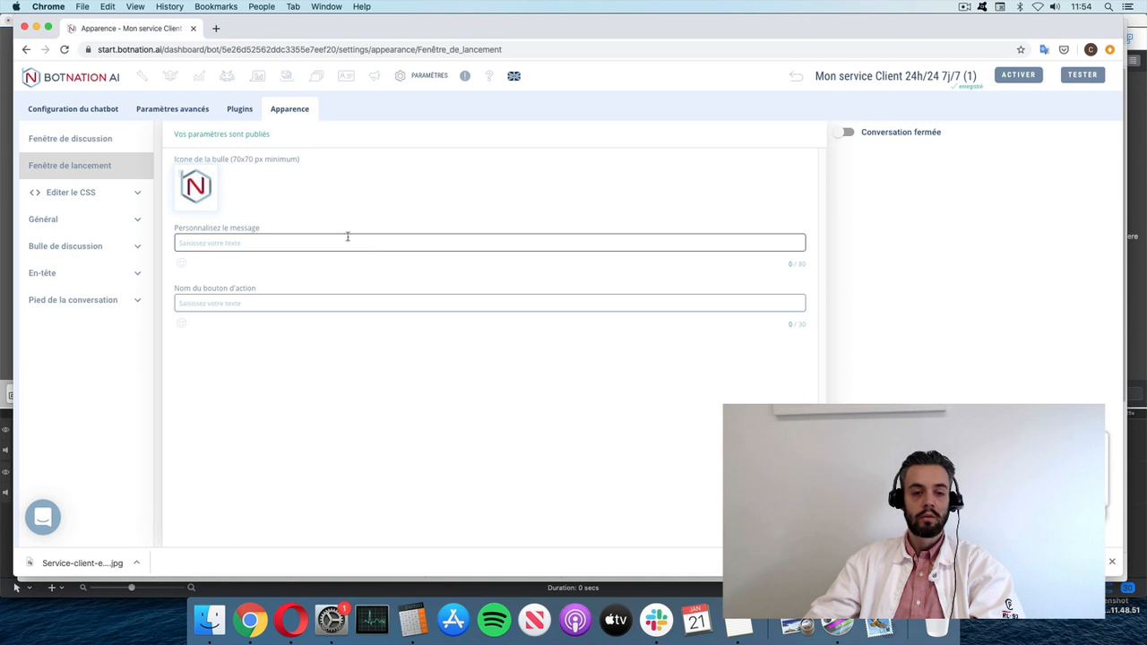
- Pass through the builder, general settings and Apparence, then return to the account dashboard
{"action": "left_click", "coordinate": [142, 76]}
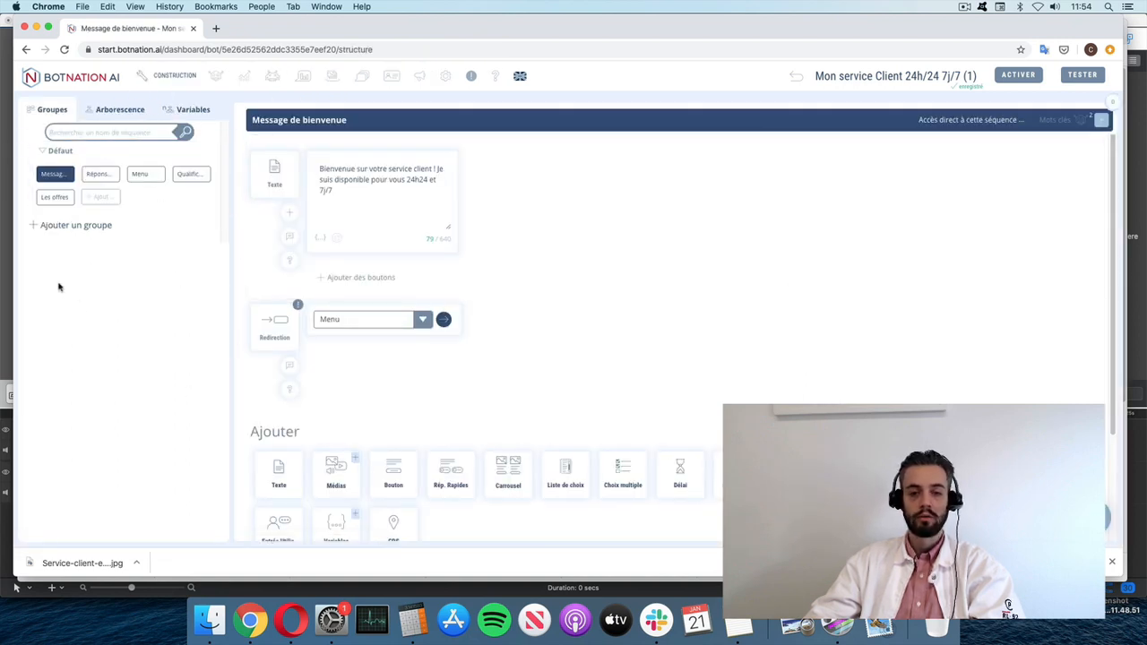
{"action": "left_click", "coordinate": [447, 77]}
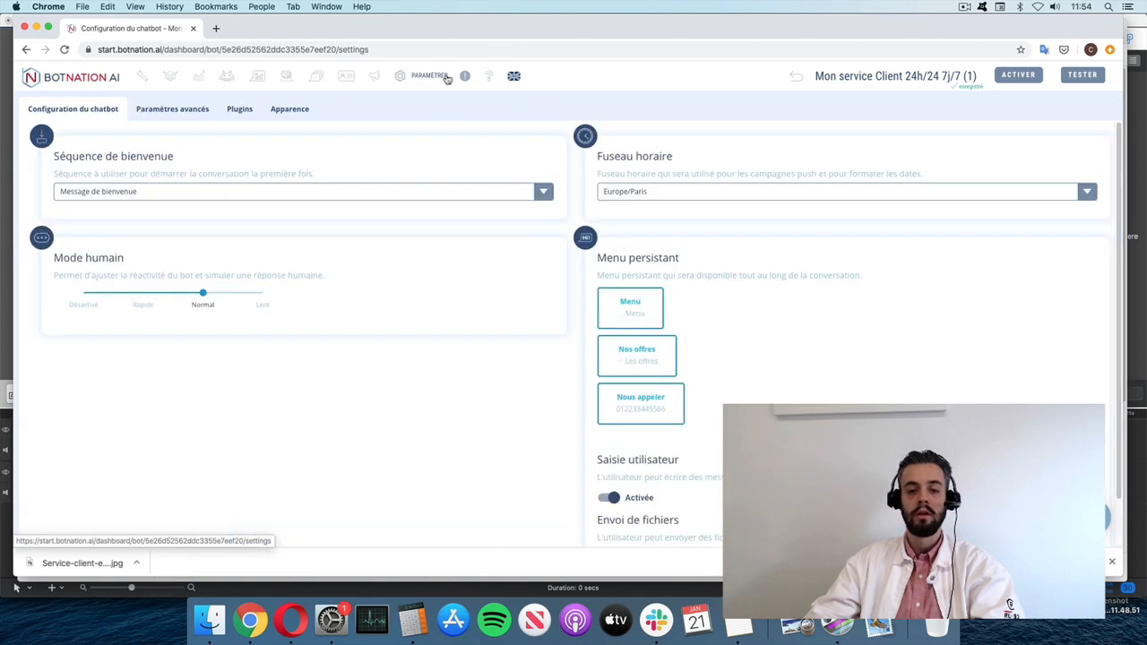
{"action": "left_click", "coordinate": [290, 108]}
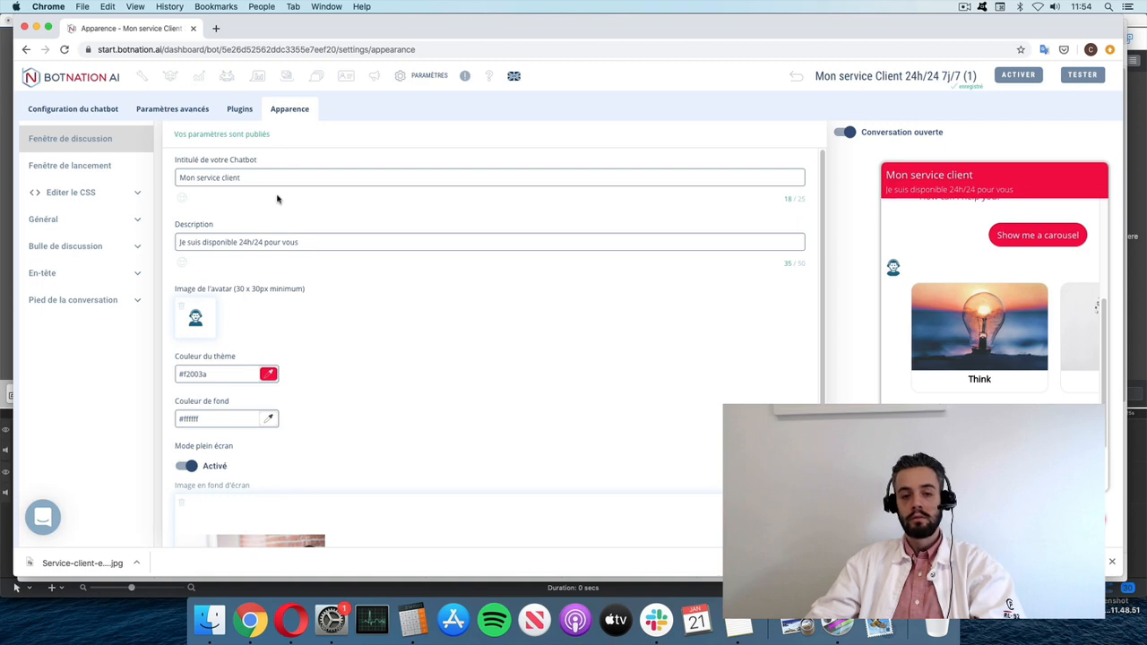
{"action": "left_click", "coordinate": [102, 87]}
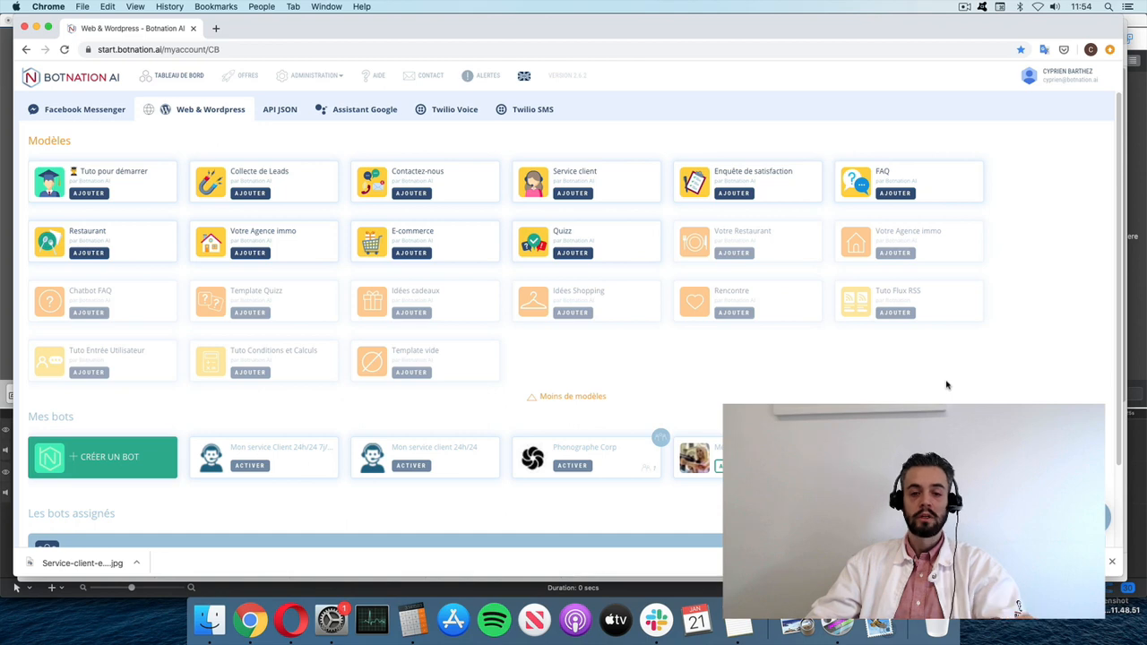
- Open the Offres pricing page and scroll to the Découverte, Pro, Expert and Entreprise plans
{"action": "left_click", "coordinate": [243, 74]}
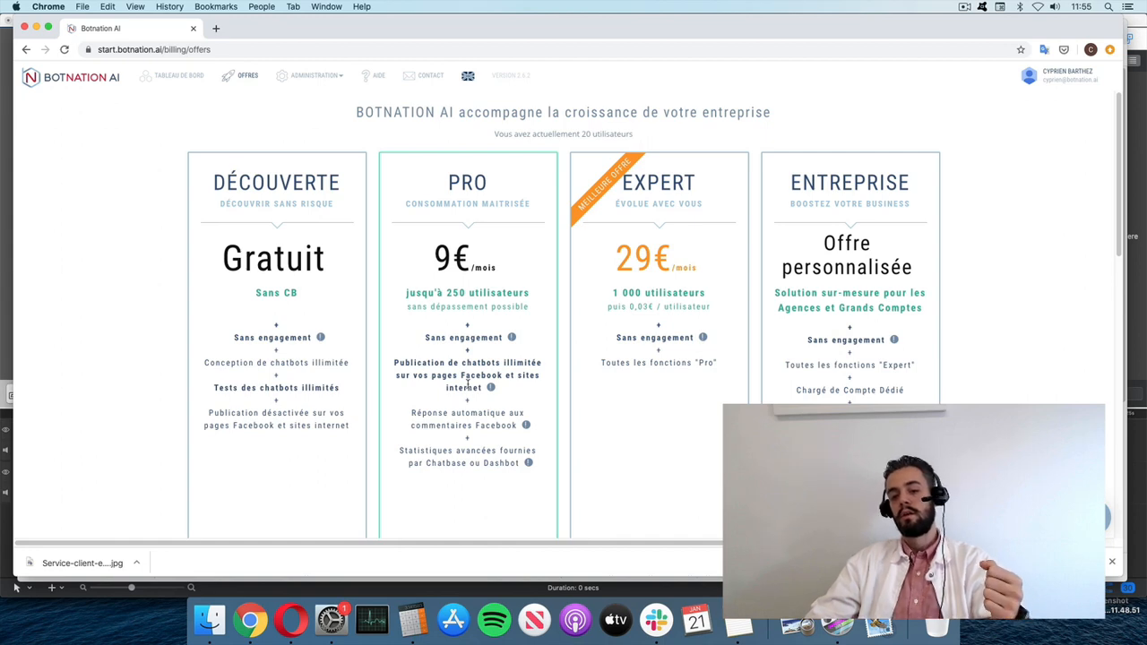
{"action": "scroll", "coordinate": [468, 385], "scroll_direction": "down", "scroll_amount": 1}
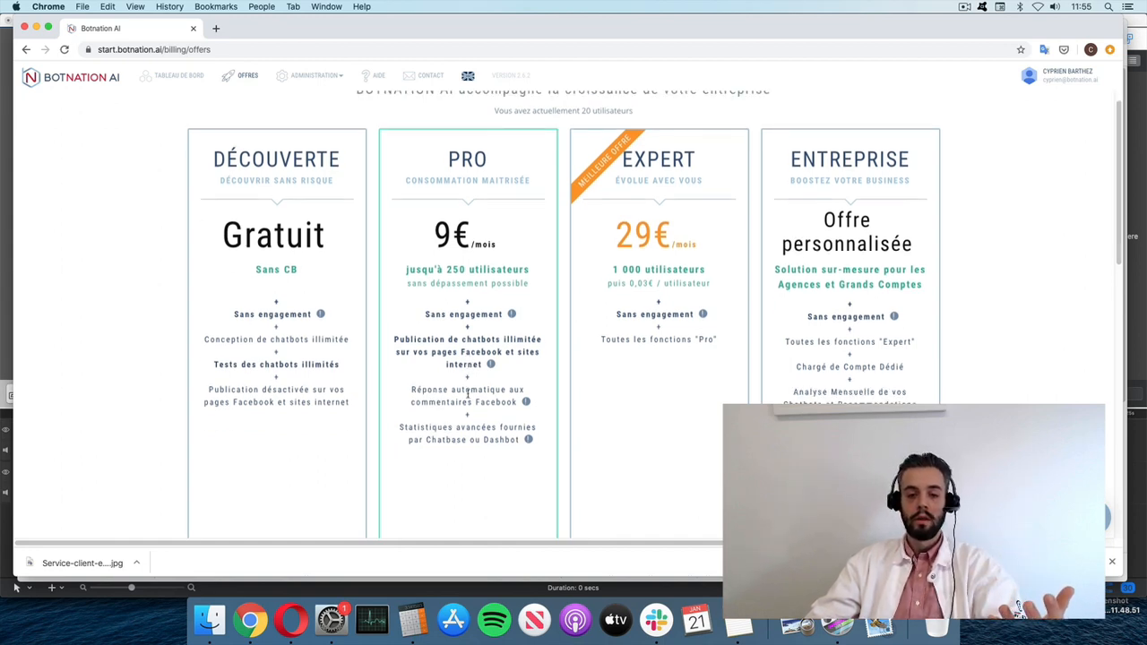
{"action": "scroll", "coordinate": [468, 392], "scroll_direction": "down", "scroll_amount": 1}
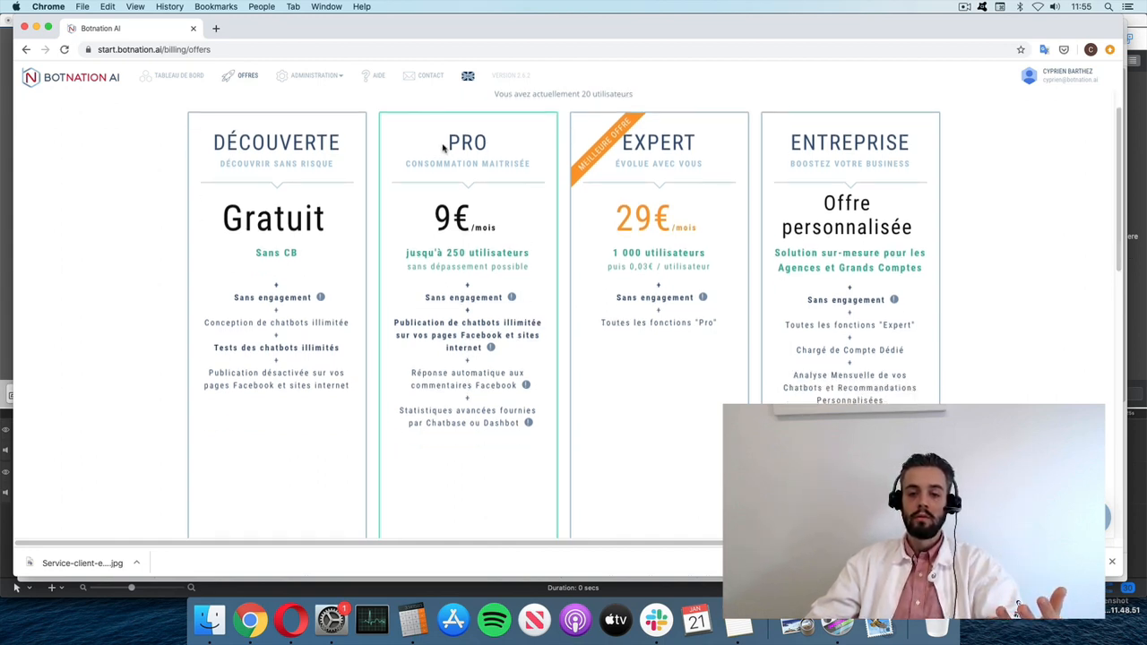
- Highlight the Pro plan's name, monthly price and 250 utilisateurs limit
{"action": "left_click_drag", "start_coordinate": [444, 144], "coordinate": [499, 143]}
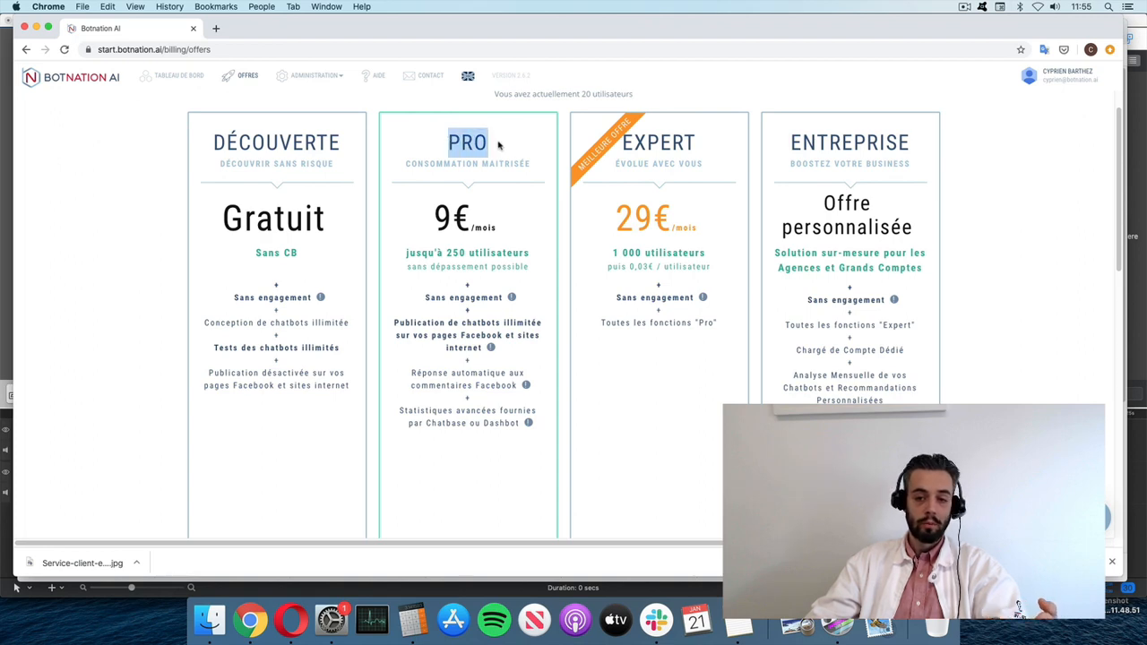
{"action": "triple_click", "coordinate": [448, 221]}
{"action": "left_click", "coordinate": [454, 224]}
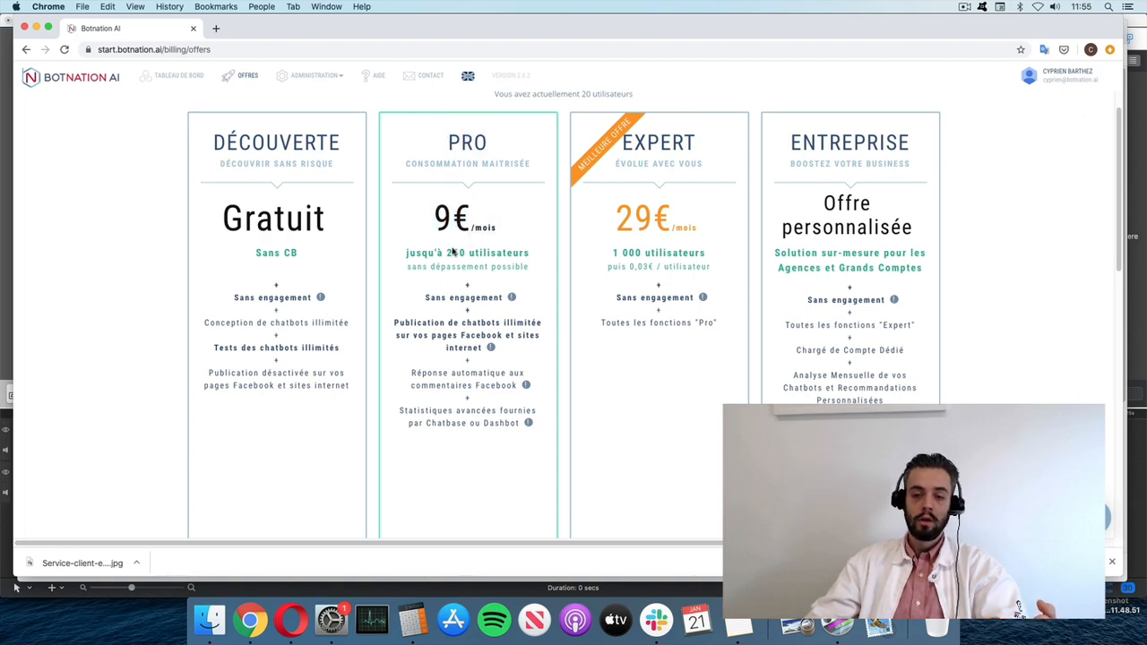
{"action": "left_click_drag", "start_coordinate": [447, 253], "coordinate": [540, 274]}
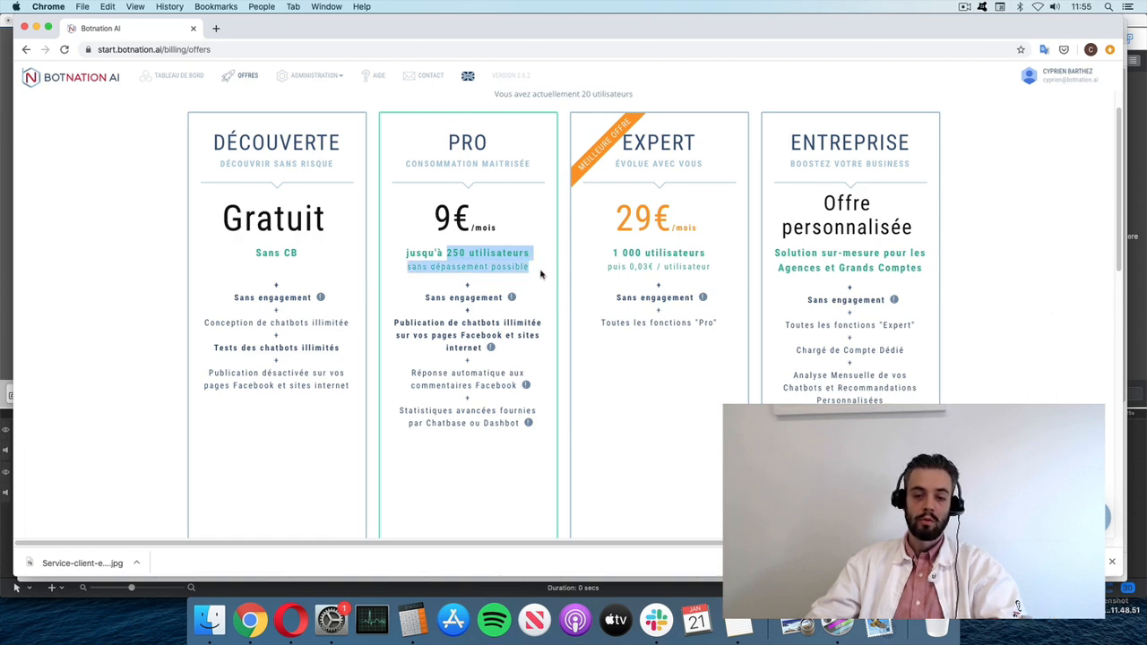
{"action": "left_click", "coordinate": [540, 274]}
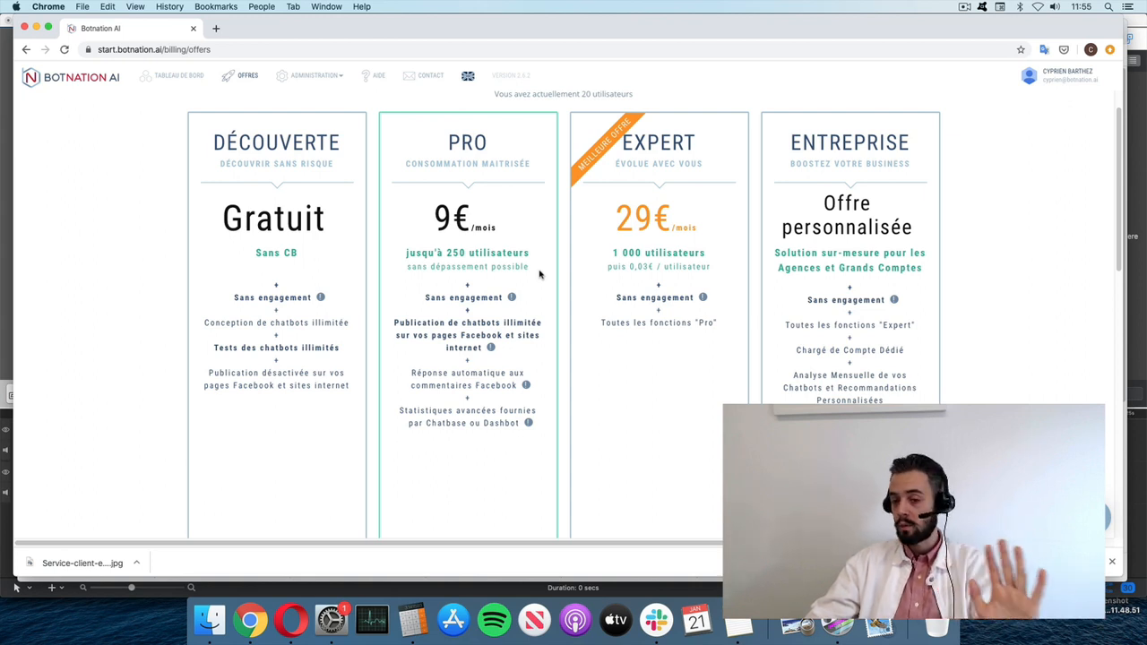
- Highlight Pro's 250 users, Sans engagement, unlimited Facebook/website publishing and 9€/mois price
{"action": "left_click_drag", "start_coordinate": [452, 253], "coordinate": [476, 252]}
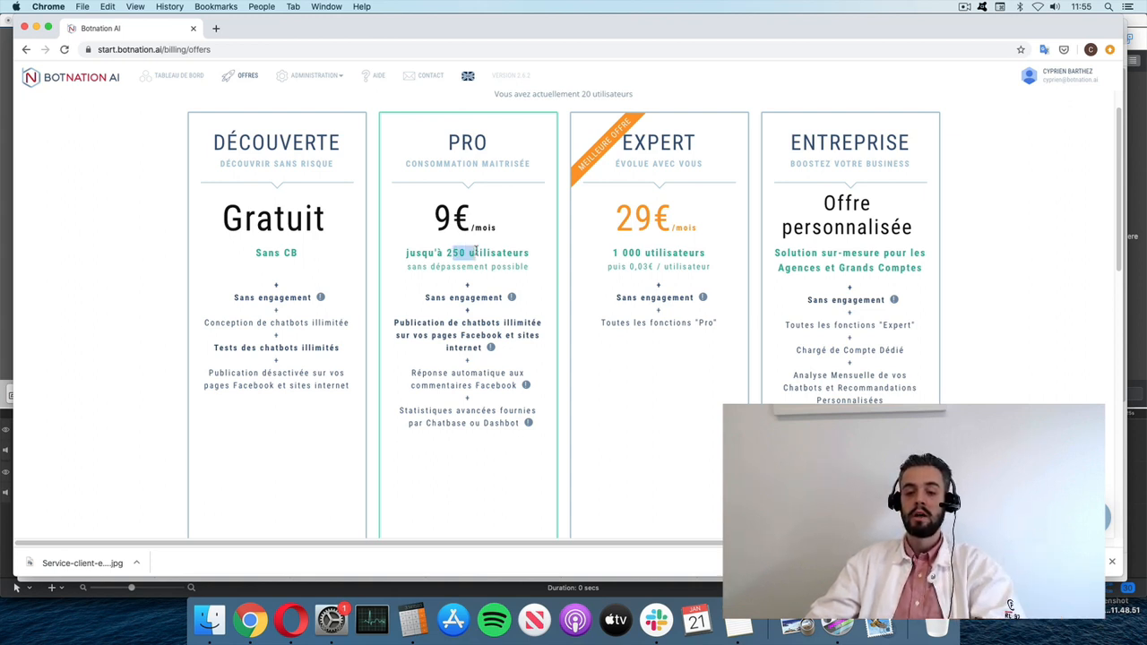
{"action": "left_click", "coordinate": [476, 252]}
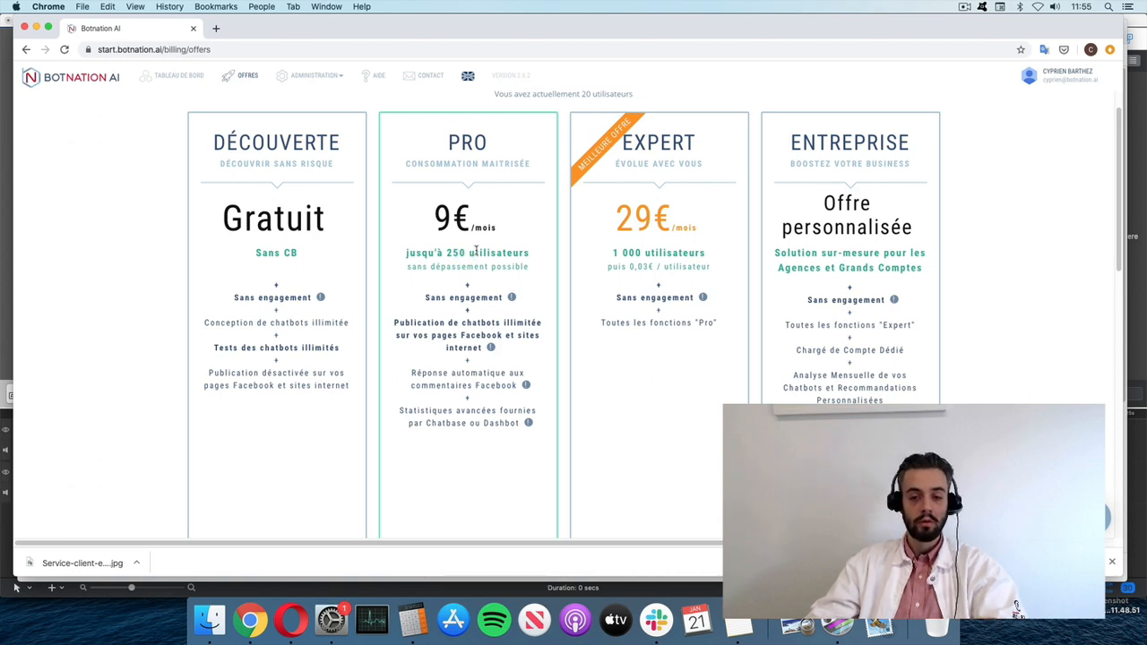
{"action": "left_click_drag", "start_coordinate": [428, 295], "coordinate": [492, 299]}
{"action": "left_click", "coordinate": [492, 299]}
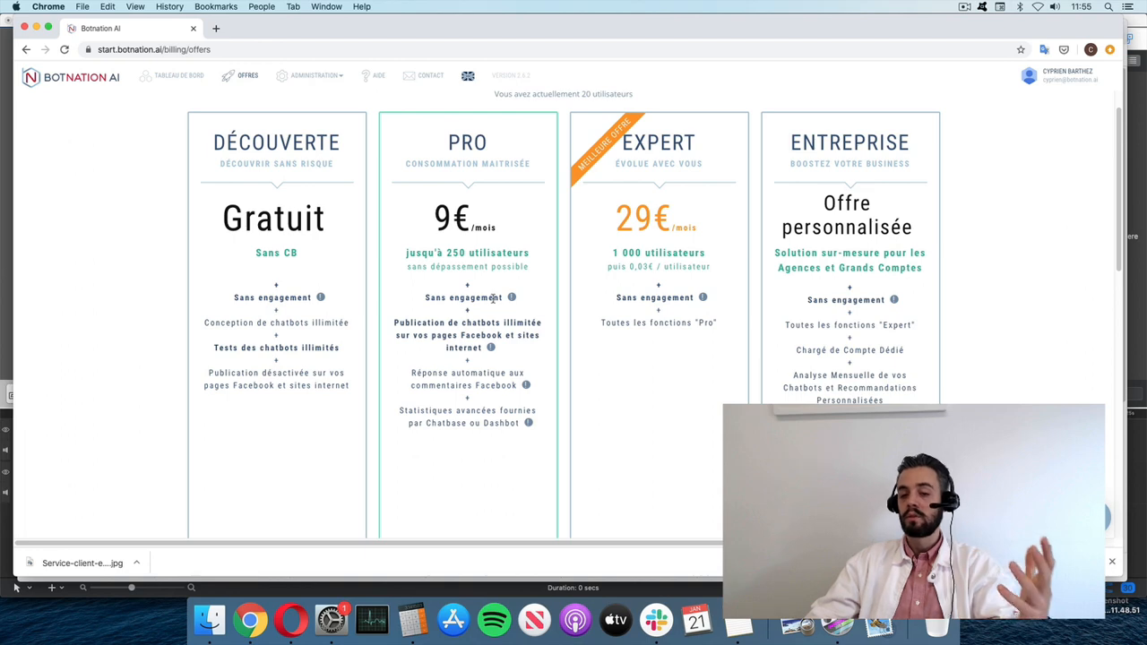
{"action": "left_click_drag", "start_coordinate": [459, 321], "coordinate": [465, 352]}
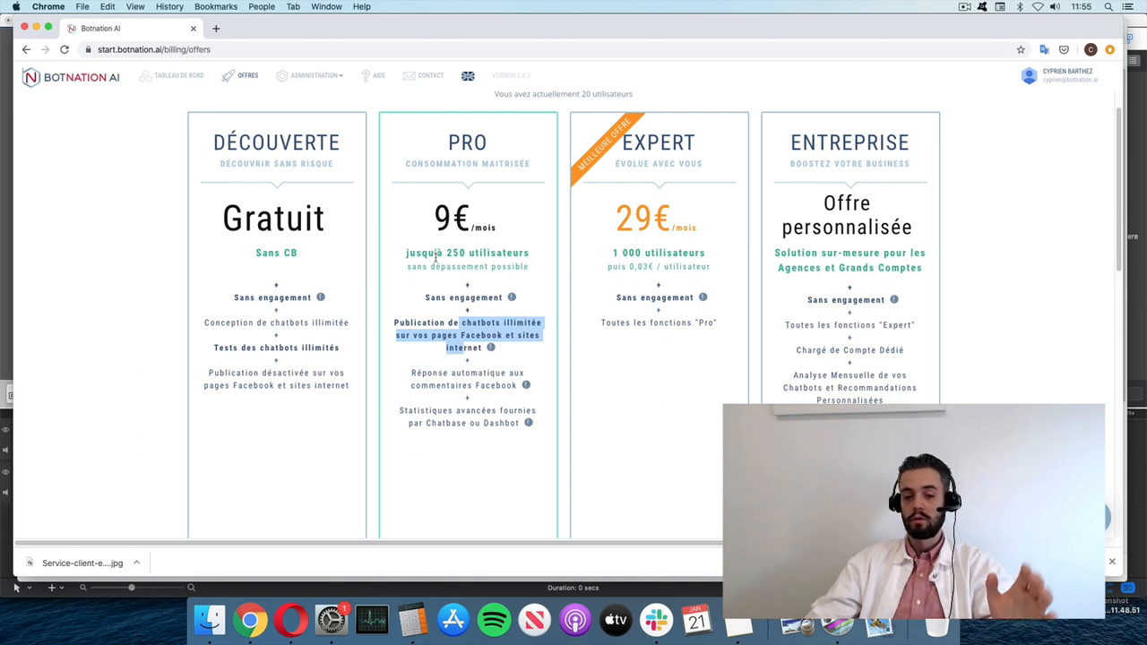
{"action": "left_click_drag", "start_coordinate": [445, 253], "coordinate": [529, 254]}
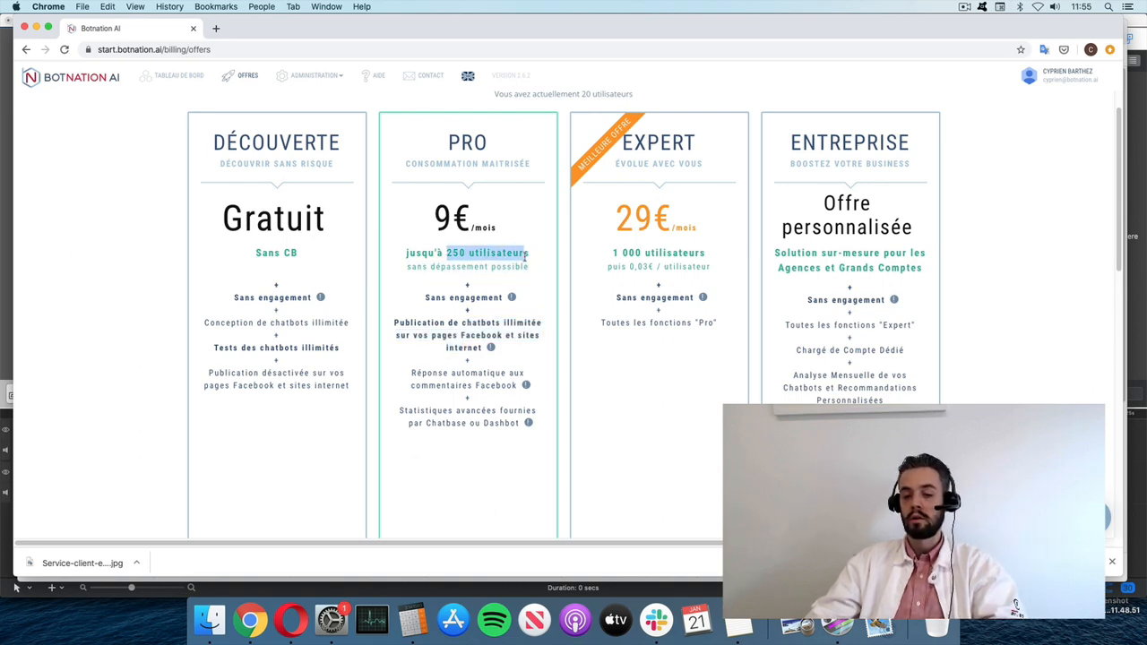
{"action": "left_click", "coordinate": [480, 253]}
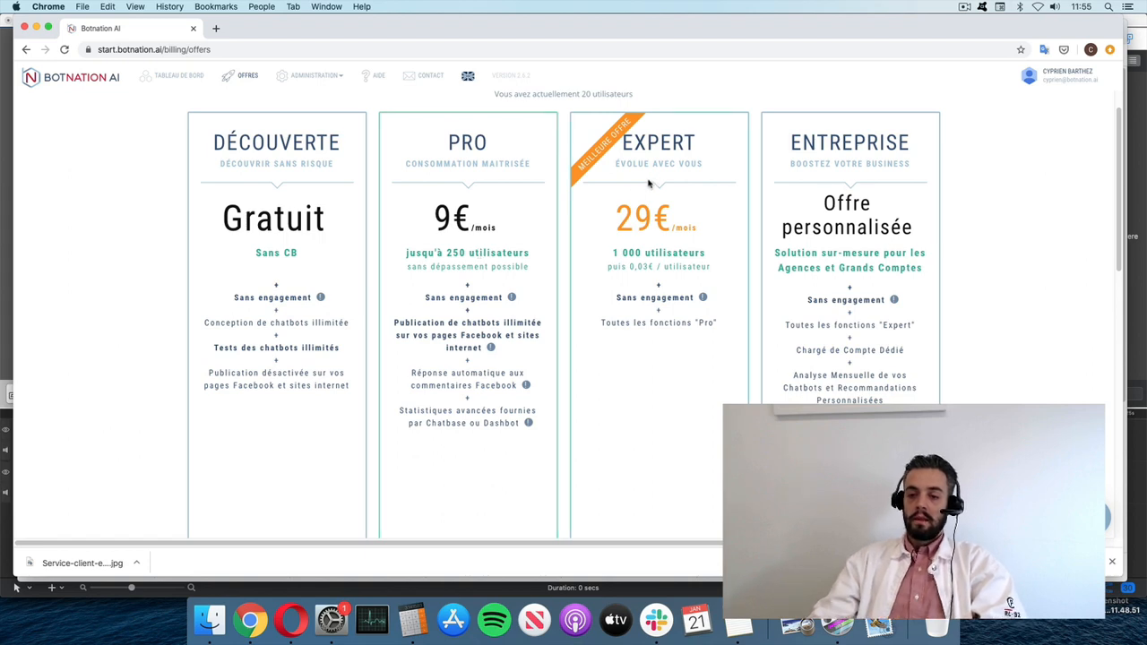
{"action": "left_click_drag", "start_coordinate": [448, 220], "coordinate": [484, 229]}
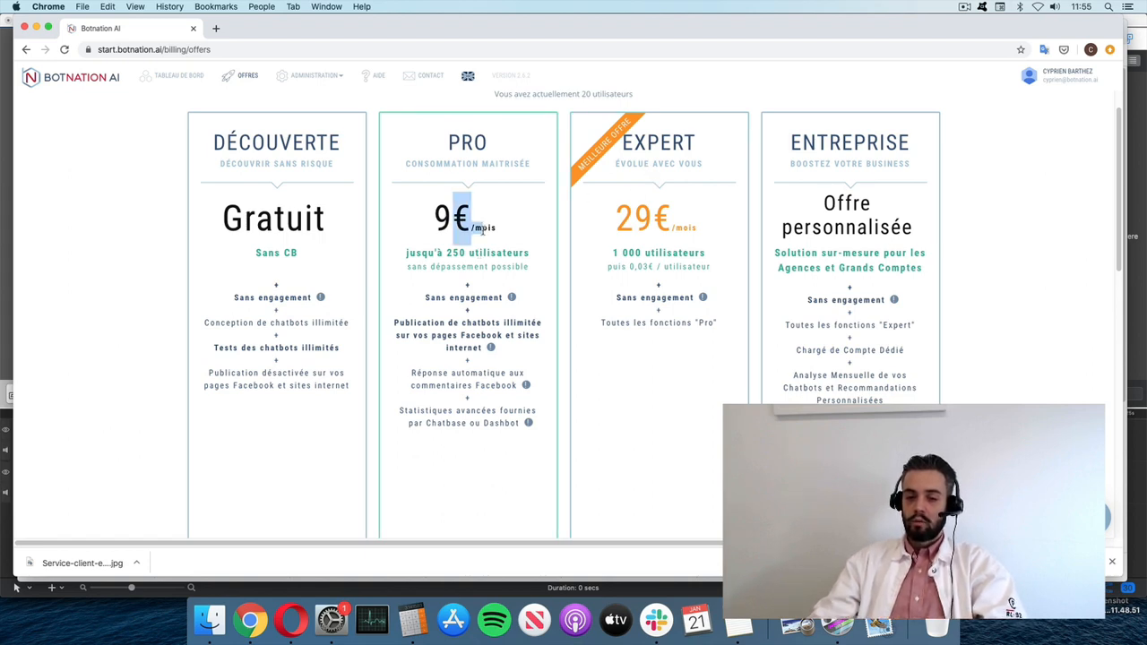
{"action": "left_click", "coordinate": [483, 229]}
{"action": "left_click_drag", "start_coordinate": [614, 252], "coordinate": [745, 260]}
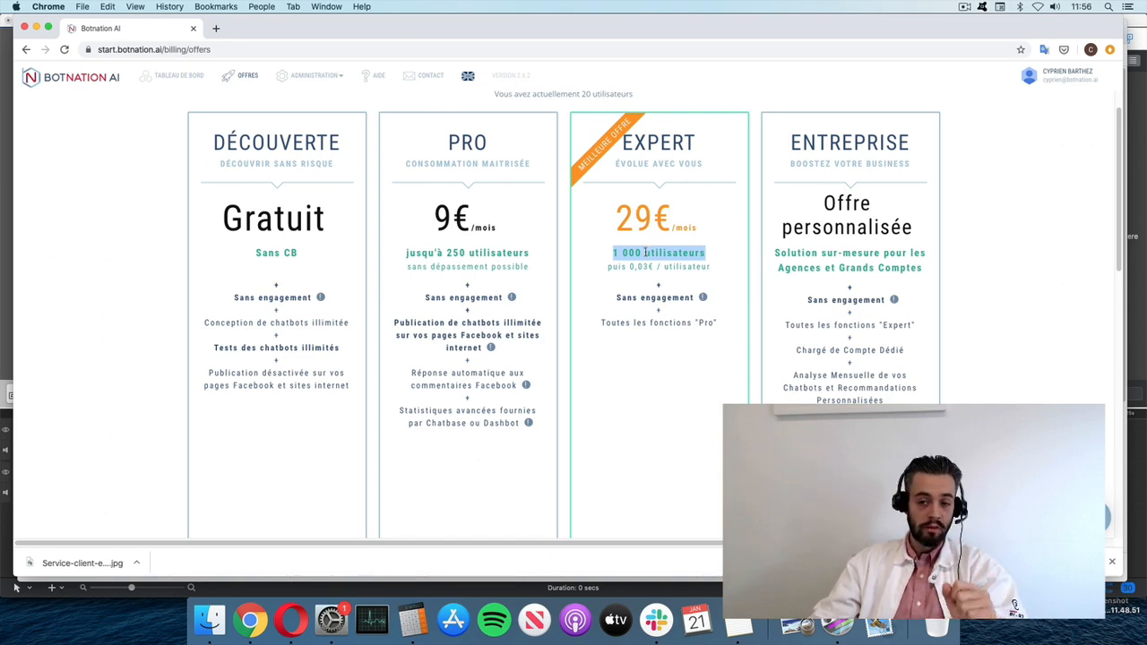
{"action": "left_click_drag", "start_coordinate": [621, 267], "coordinate": [649, 266]}
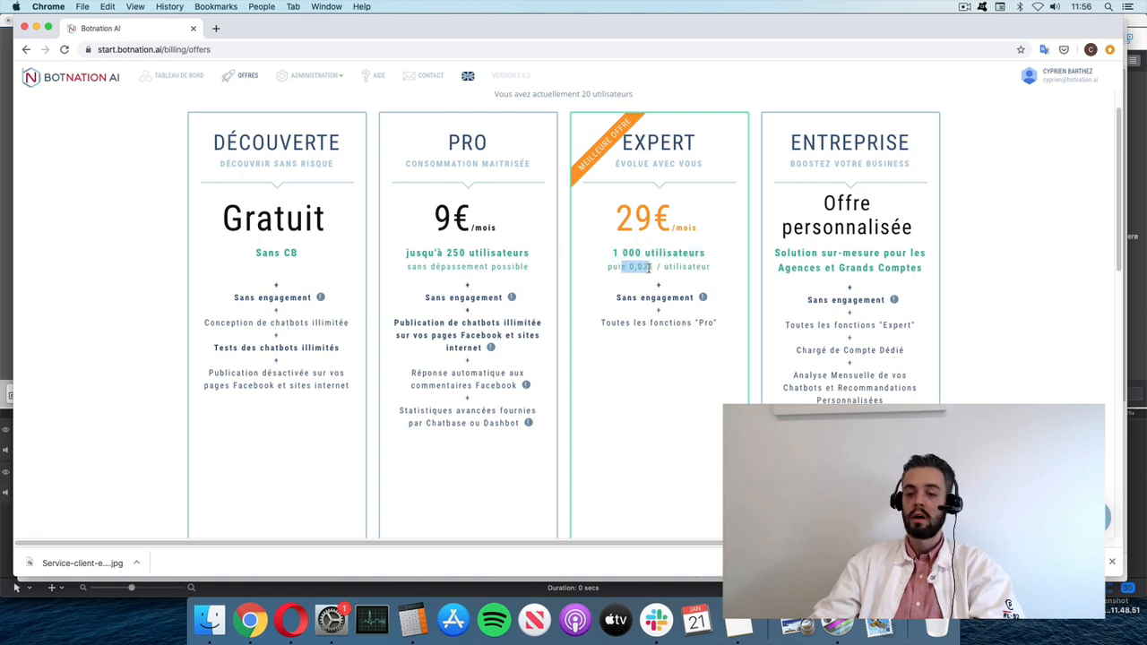
{"action": "left_click", "coordinate": [647, 266]}
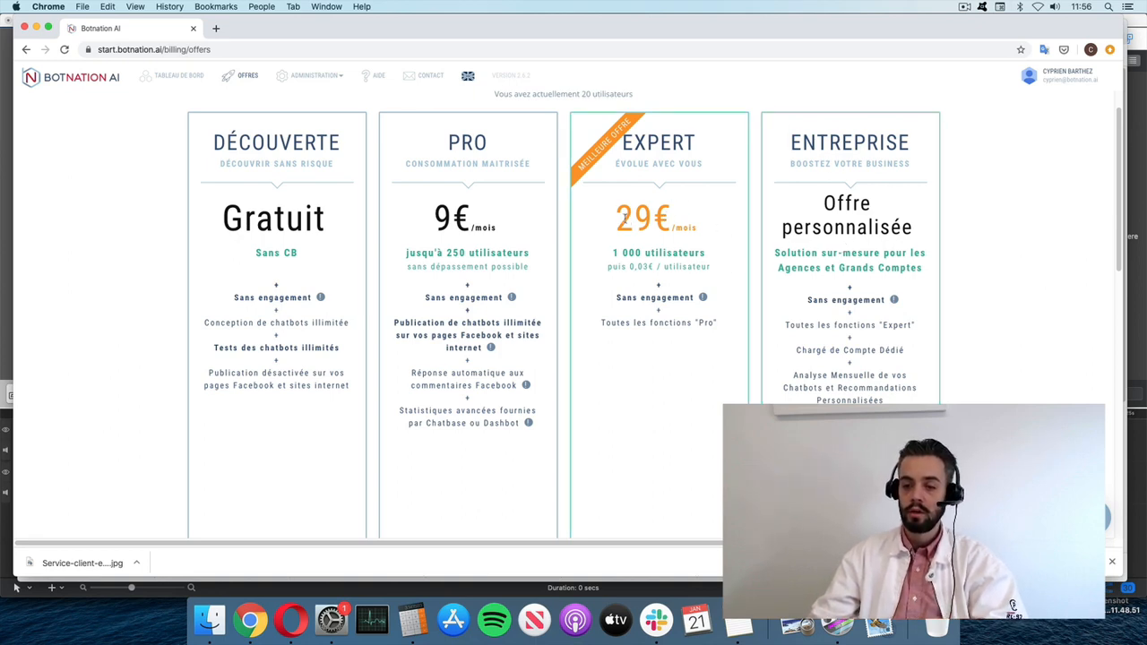
{"action": "left_click_drag", "start_coordinate": [644, 205], "coordinate": [688, 224]}
{"action": "left_click", "coordinate": [641, 227]}
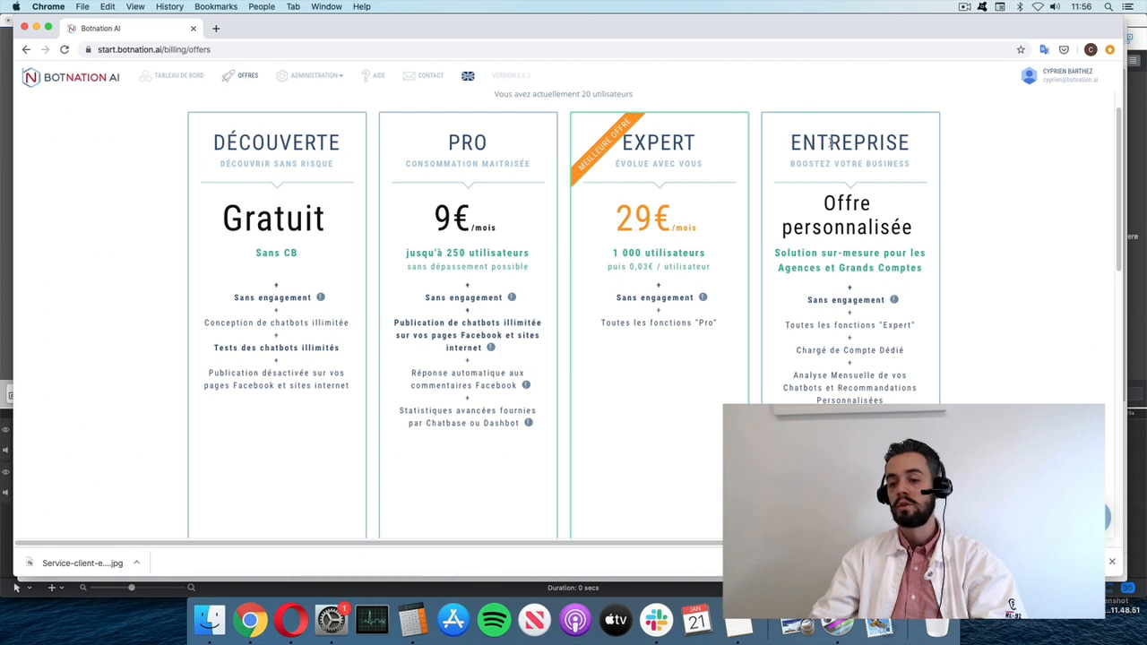
{"action": "left_click_drag", "start_coordinate": [792, 142], "coordinate": [847, 255]}
{"action": "left_click", "coordinate": [847, 257]}
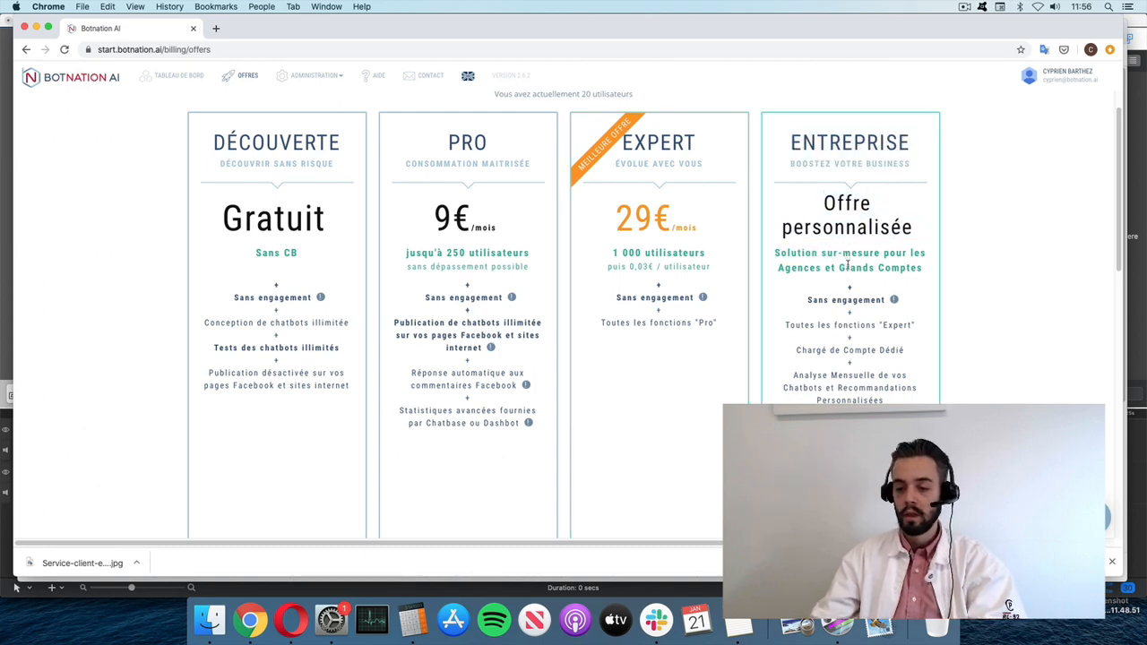
{"action": "scroll", "coordinate": [847, 265], "scroll_direction": "down", "scroll_amount": 5}
{"action": "scroll", "coordinate": [847, 266], "scroll_direction": "up", "scroll_amount": 6}
{"action": "scroll", "coordinate": [848, 265], "scroll_direction": "down", "scroll_amount": 8}
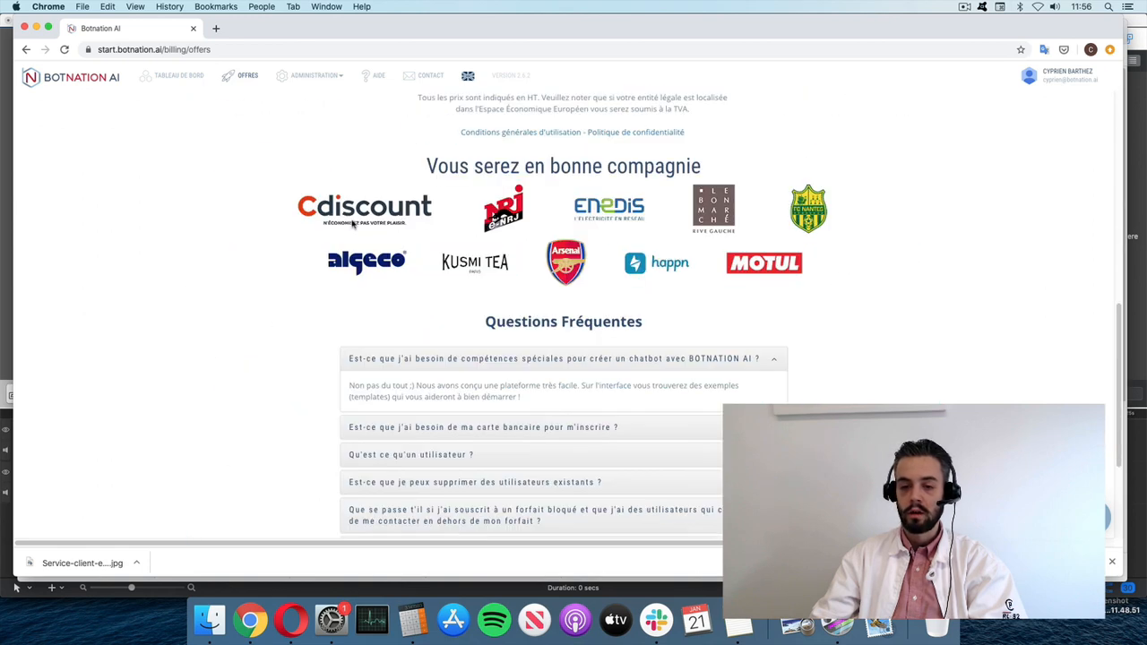
{"action": "scroll", "coordinate": [960, 282], "scroll_direction": "up", "scroll_amount": 4}
{"action": "scroll", "coordinate": [960, 281], "scroll_direction": "up", "scroll_amount": 3}
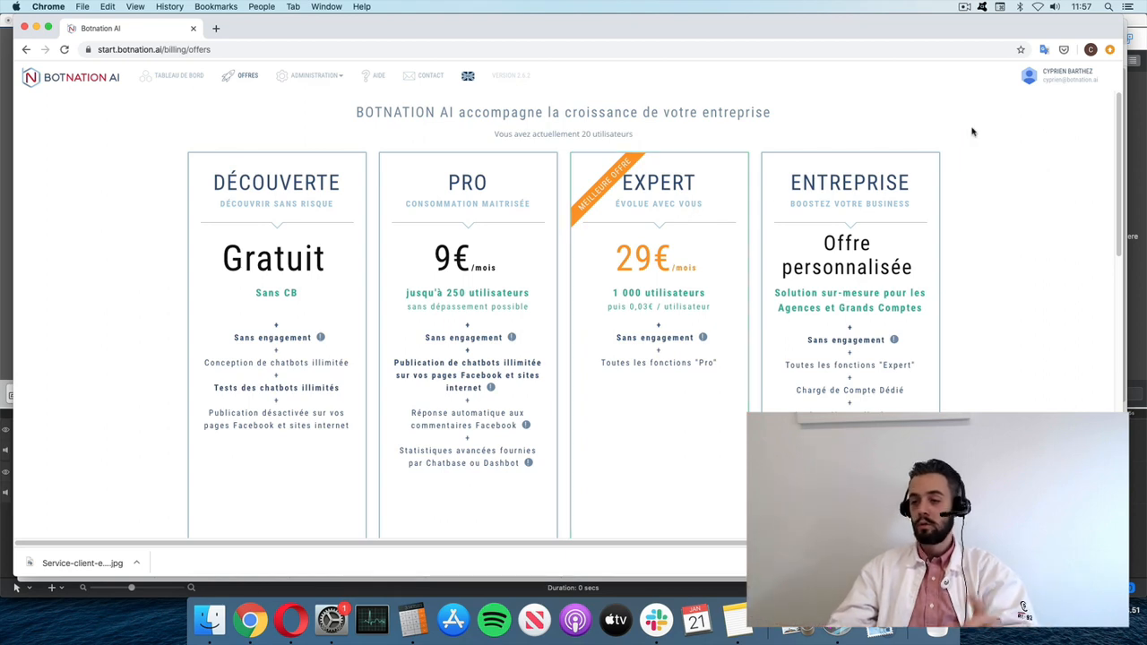
{"action": "left_click", "coordinate": [965, 7]}
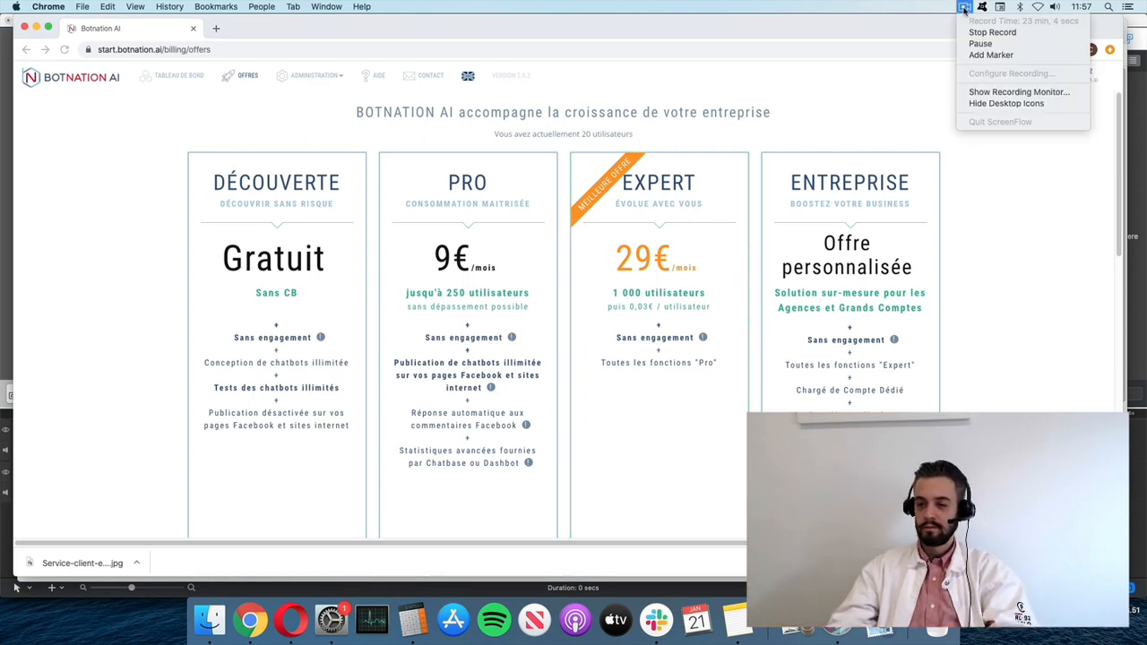